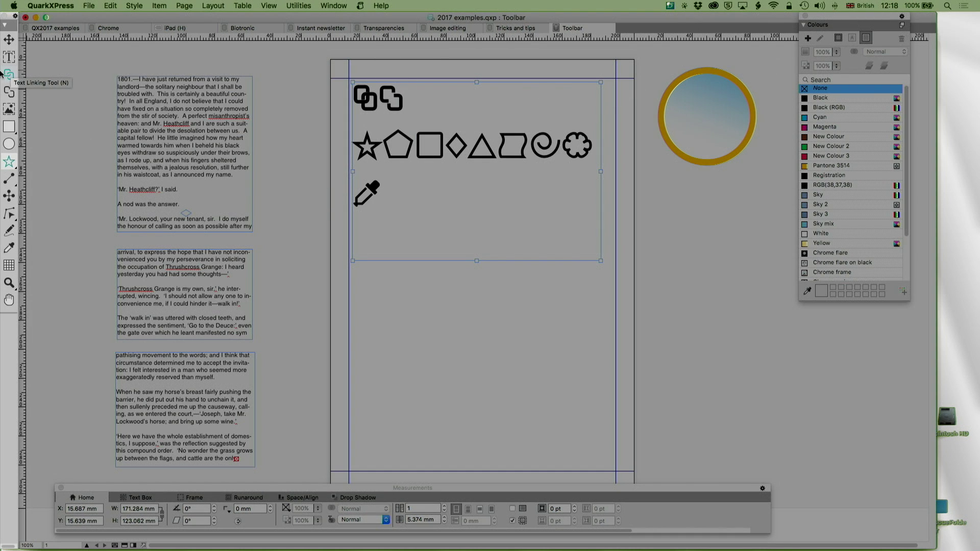
Show the link chain running through the three text boxes on the pasteboard with the Text Linking tool.
left_click(9, 75)
left_click(195, 135)
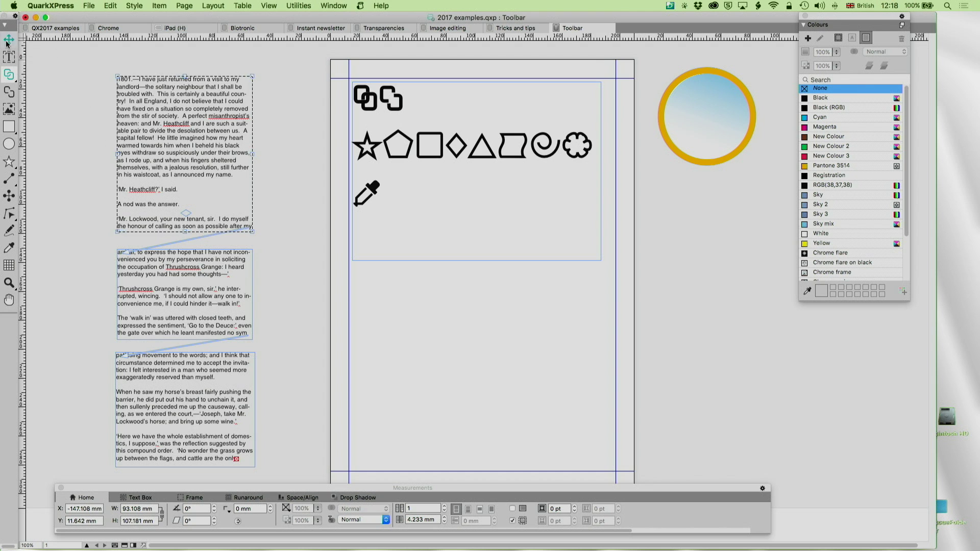
left_click(9, 39)
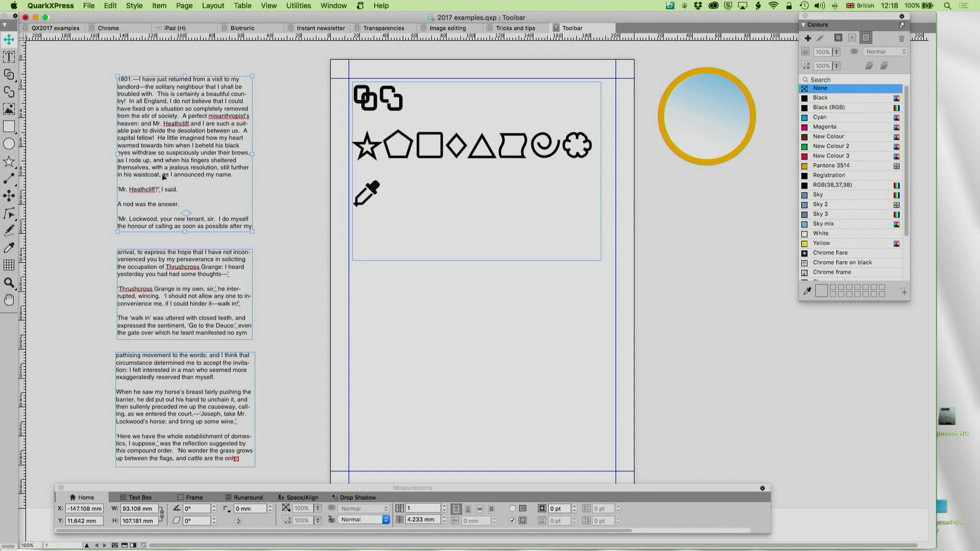
left_click(187, 209)
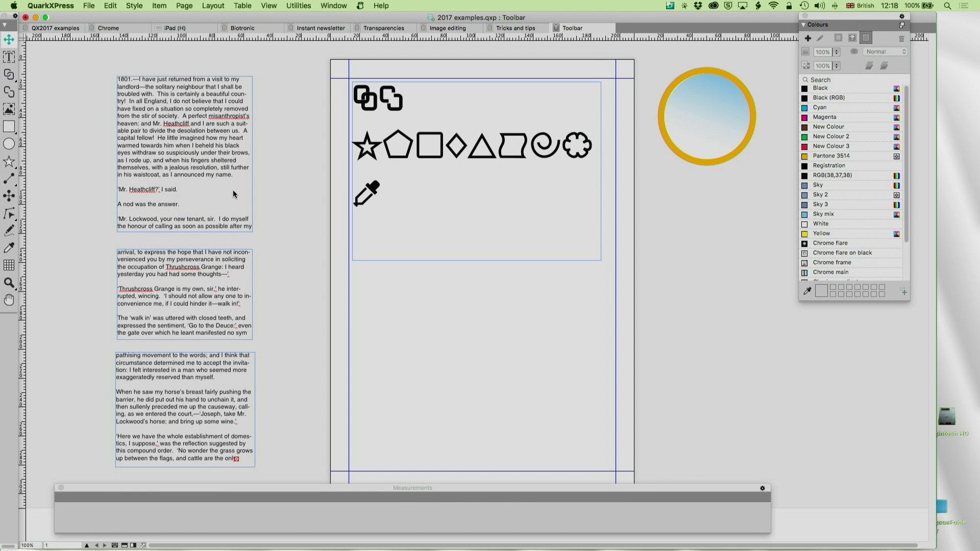
Open Linkster to review its scope, unlink and link options, and close it without applying anything.
left_click(301, 4)
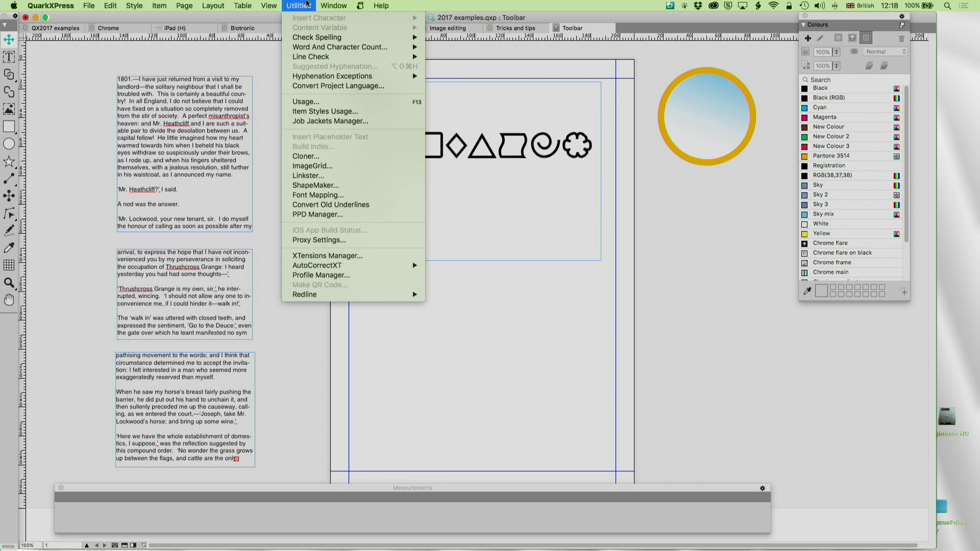
left_click(308, 177)
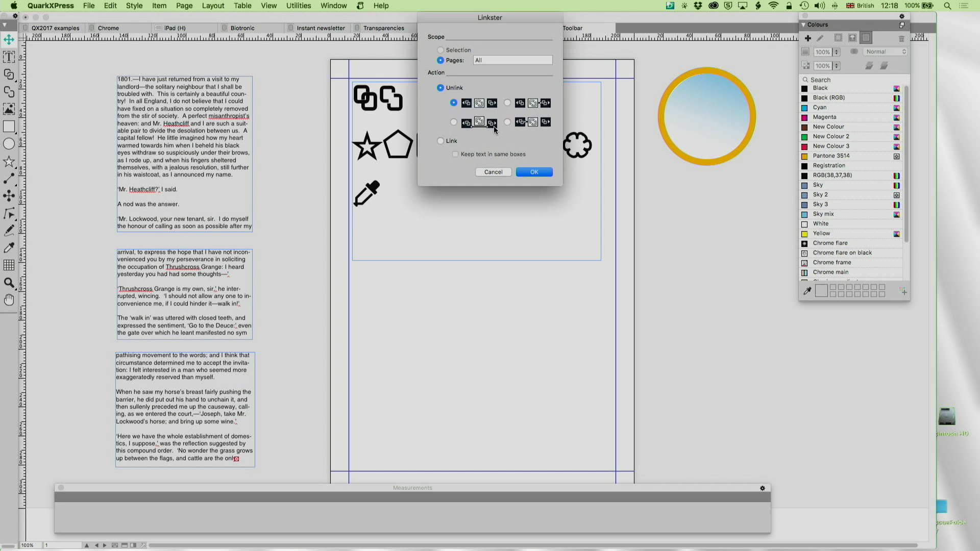
left_click(491, 173)
Unlink the second and third text boxes from the chain with the Text Unlinking tool, and undo the unlinking.
left_click(9, 91)
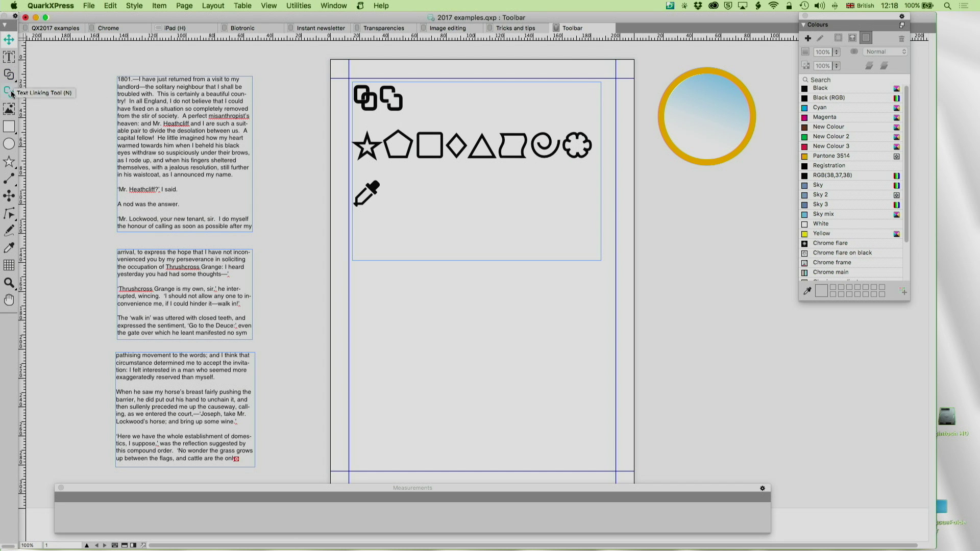
left_click(9, 75)
left_click(196, 123)
left_click(8, 92)
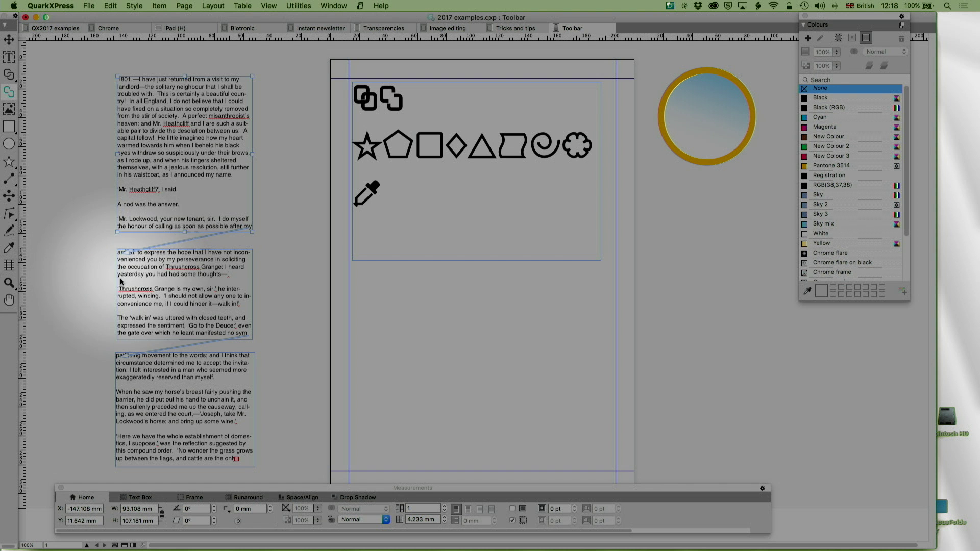
left_click(152, 275)
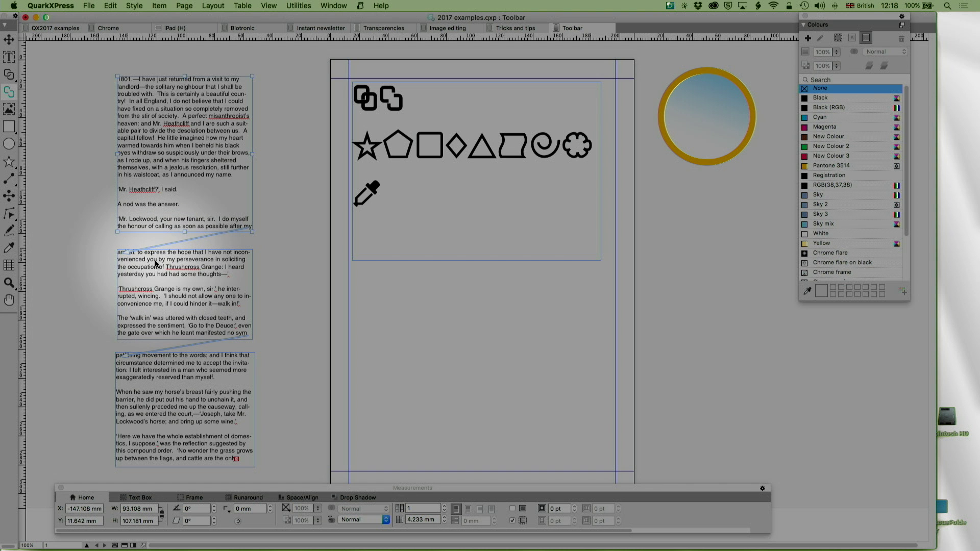
left_click(125, 254)
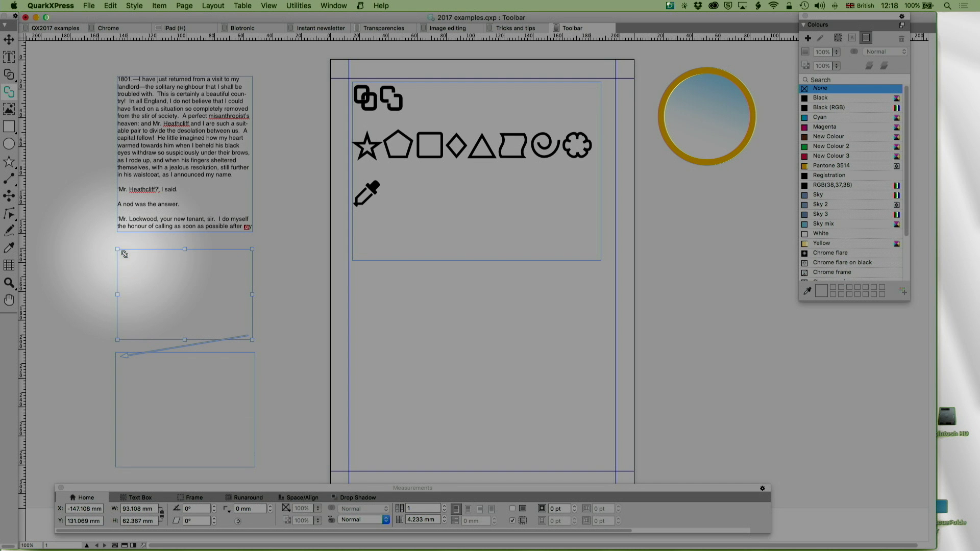
left_click(123, 356)
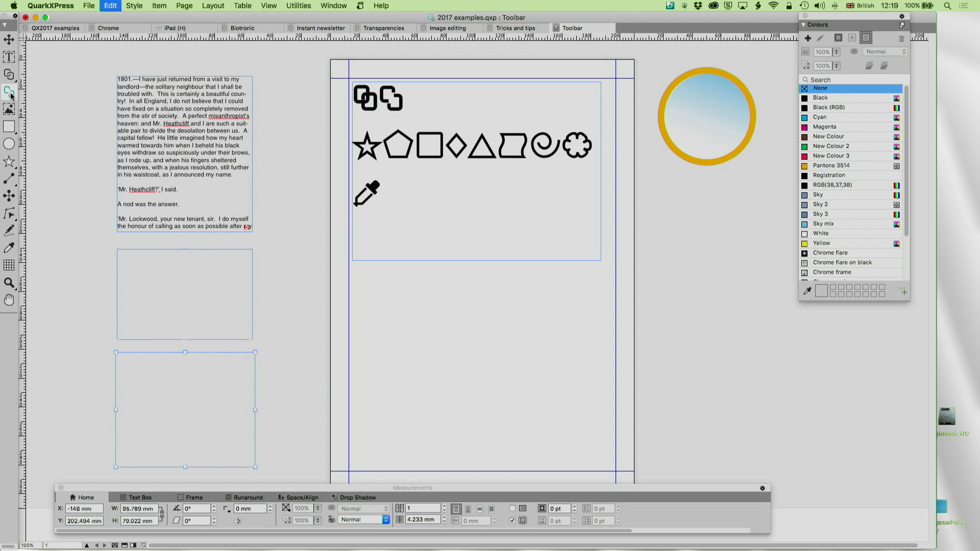
key("super+z")
Unlink the second and third text boxes from the chain while keeping the text in each box.
left_click(10, 92)
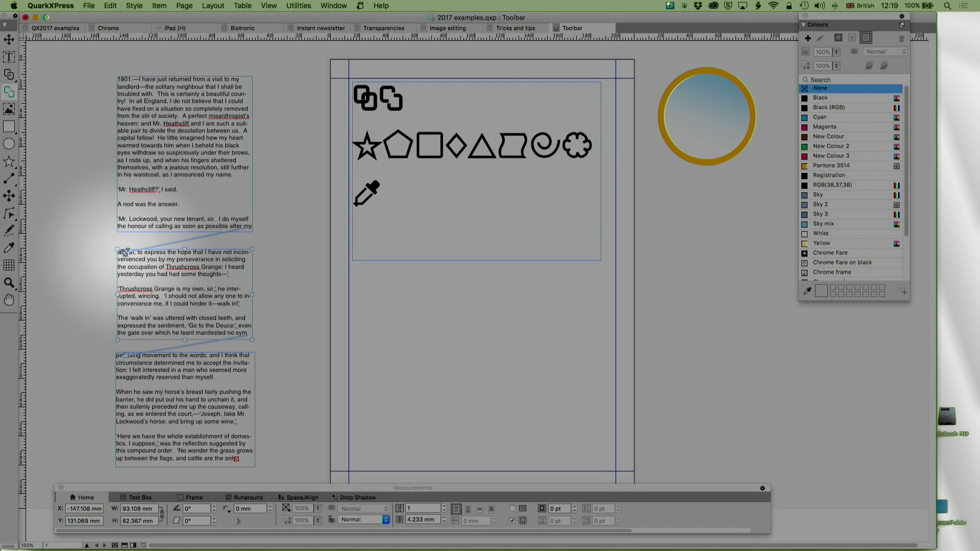
left_click(124, 252)
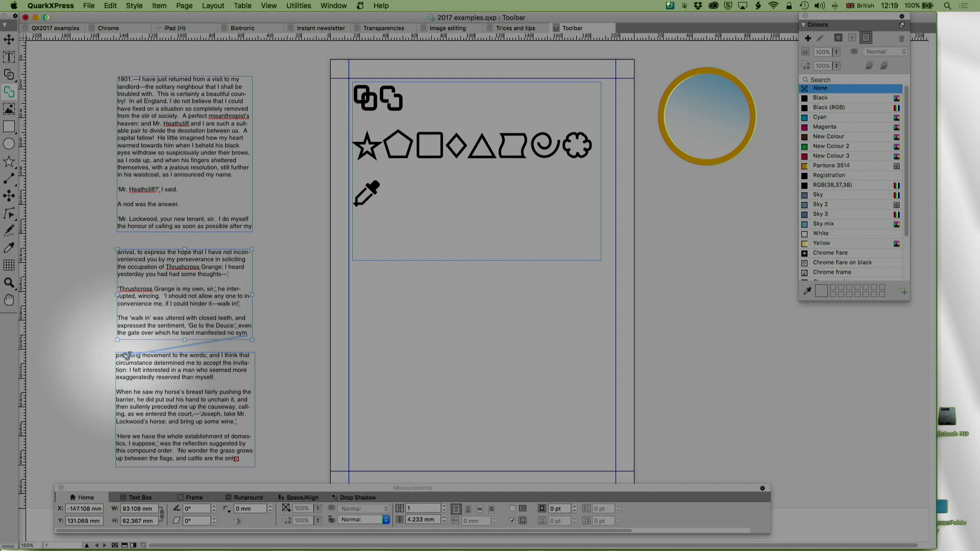
left_click(126, 355)
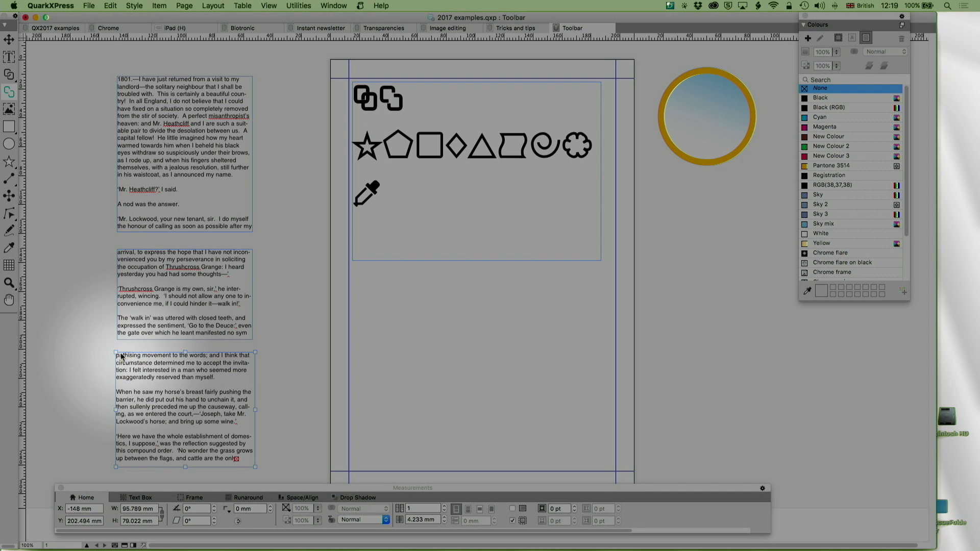
left_click(10, 41)
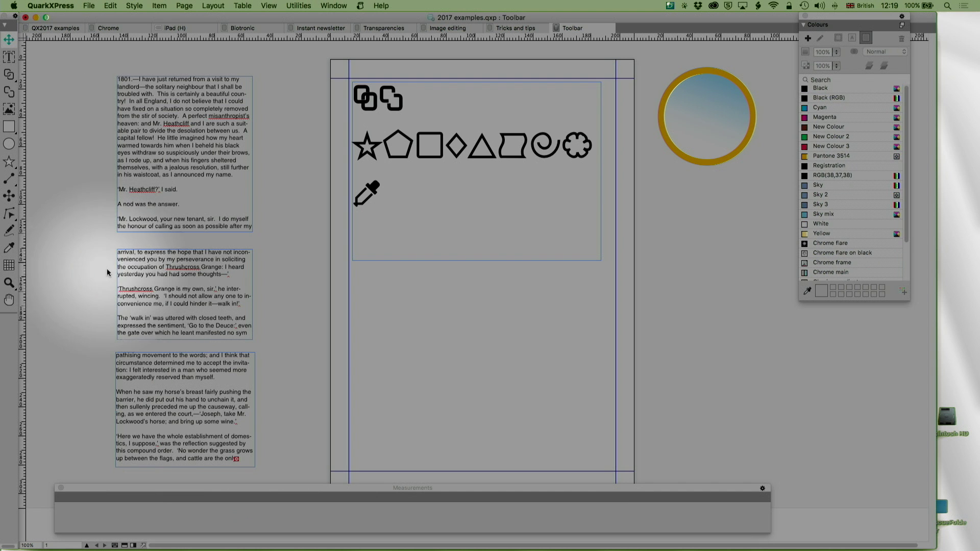
Delete the middle text box and undo the deletion.
left_click(163, 273)
key("Delete")
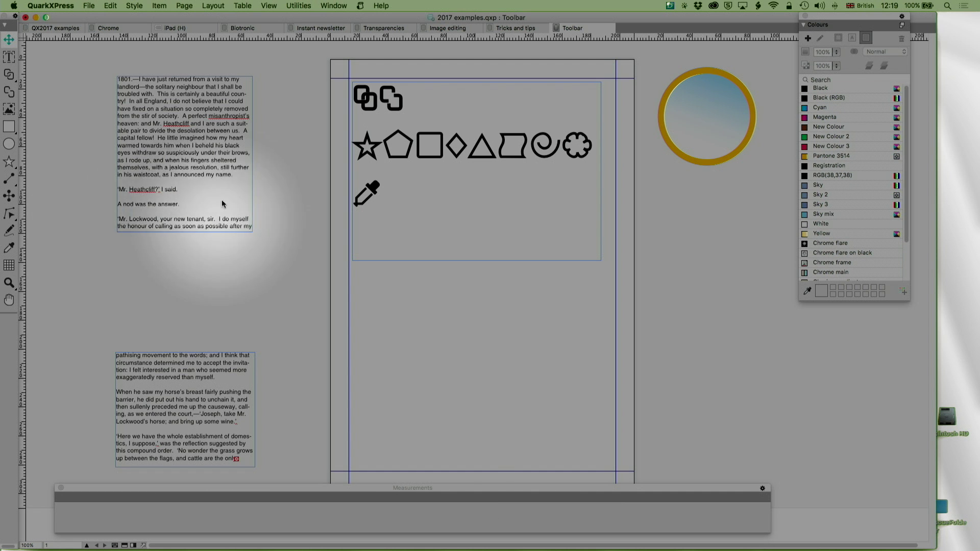
key("super+z")
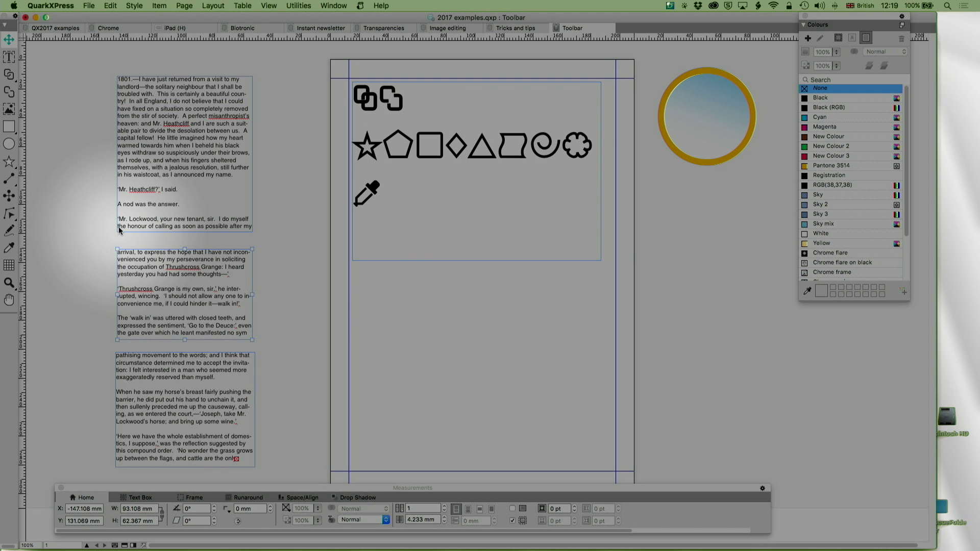
Link the first text box to the second and the second to the third with the Text Linking tool.
left_click(9, 75)
left_click(163, 184)
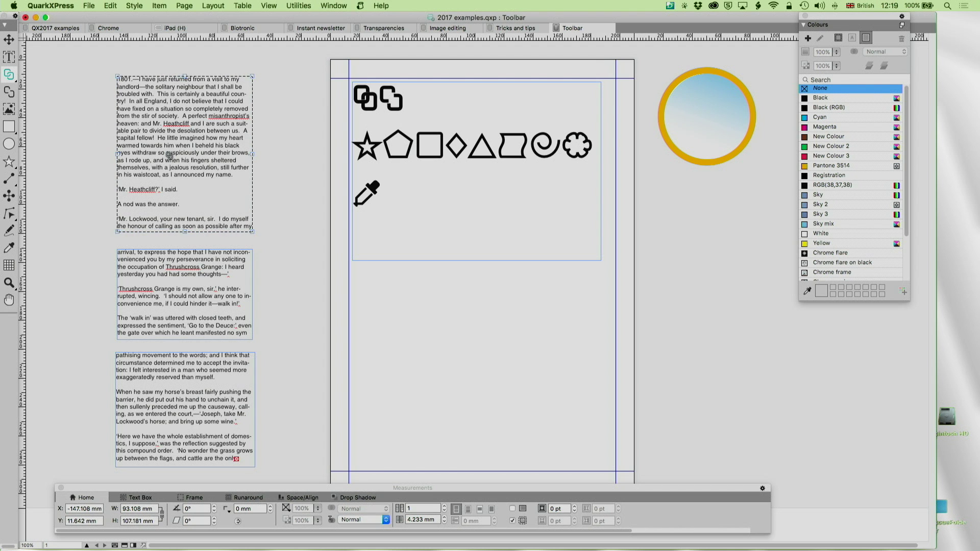
left_click(159, 259)
left_click(8, 39)
left_click(139, 105)
left_click(8, 74)
left_click(130, 150)
left_click(150, 278)
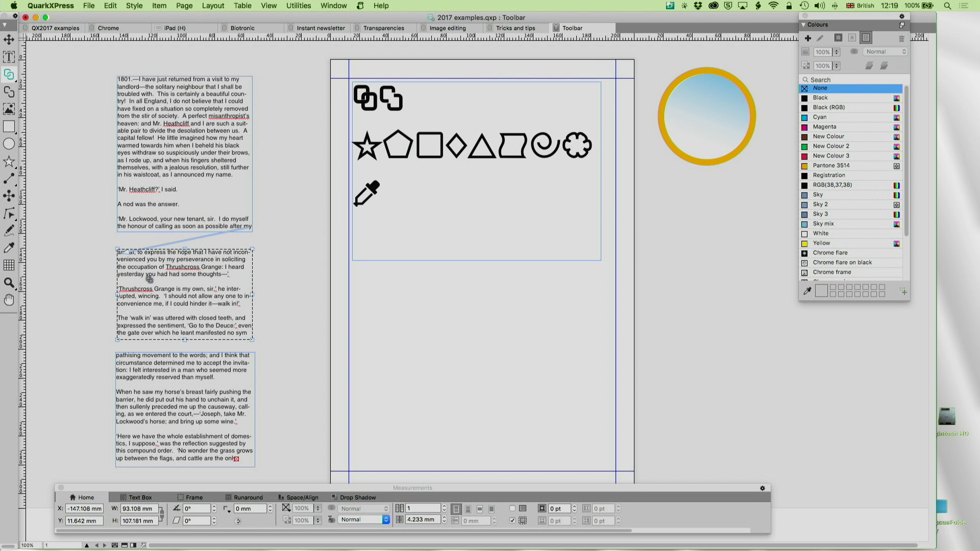
left_click(153, 388)
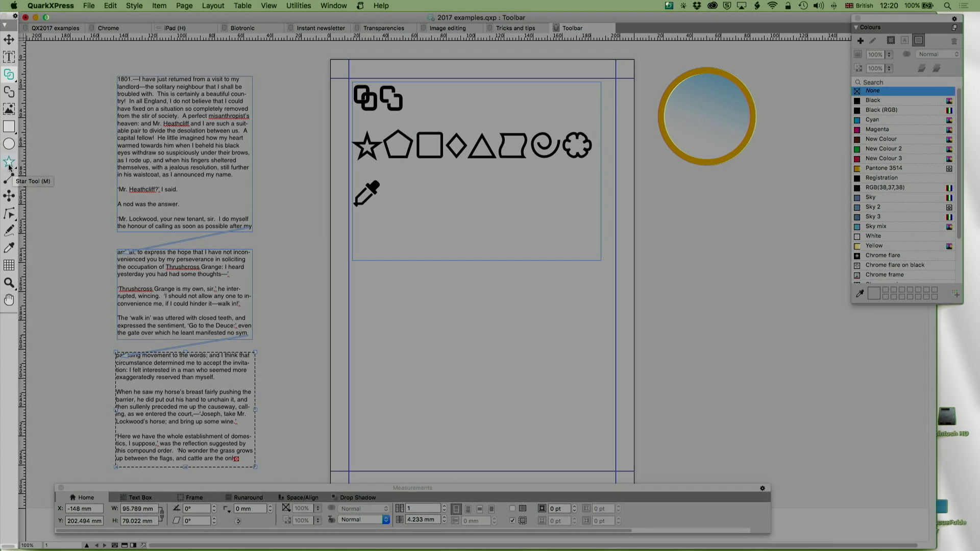
Look through the star tool's group of shape tools and examine the wave presets in ShapeMaker.
left_click(10, 163)
left_click_drag(10, 166, 139, 163)
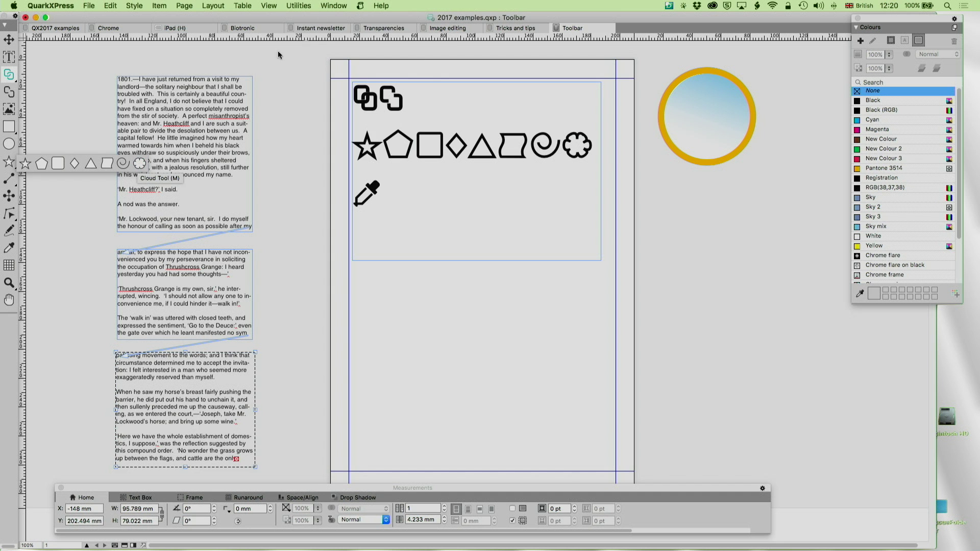
left_click(298, 5)
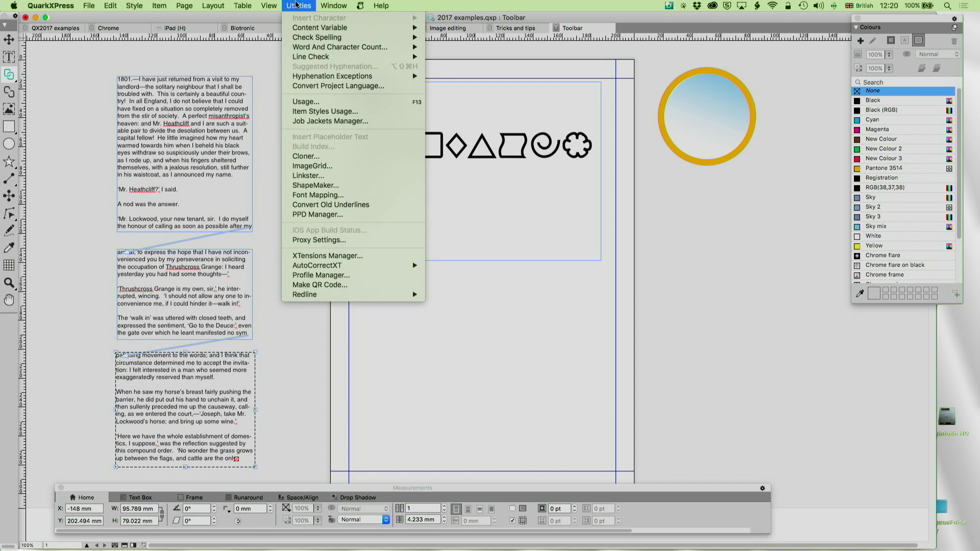
left_click(310, 186)
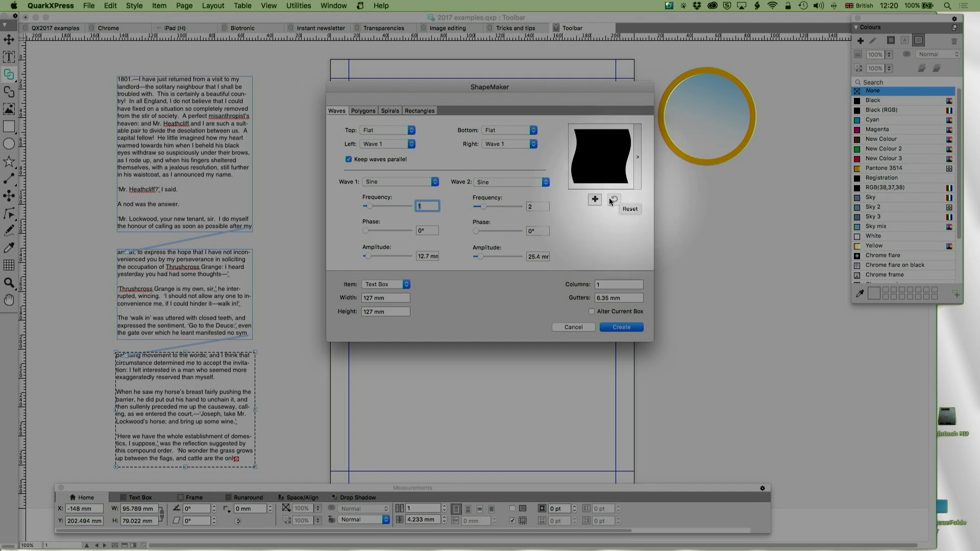
left_click(638, 158)
left_click(587, 247)
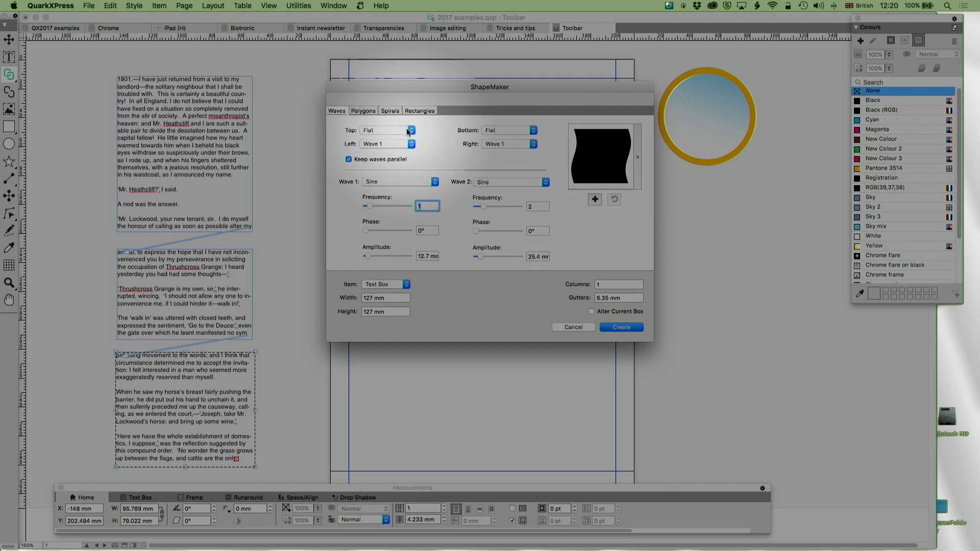
Set the wave shape's top and left edges to Wave 2, add it as a preset and check the preset list.
left_click(381, 129)
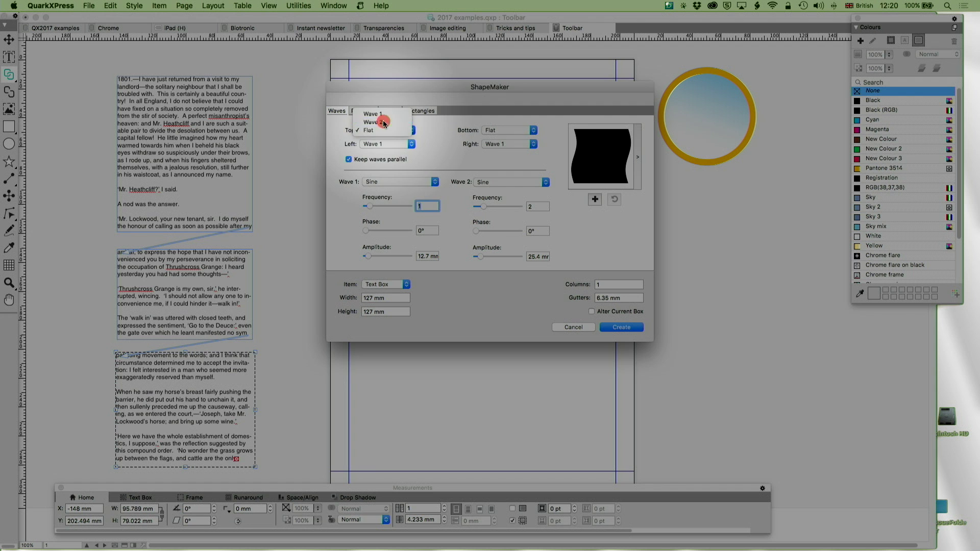
left_click(373, 122)
left_click(387, 143)
left_click(404, 152)
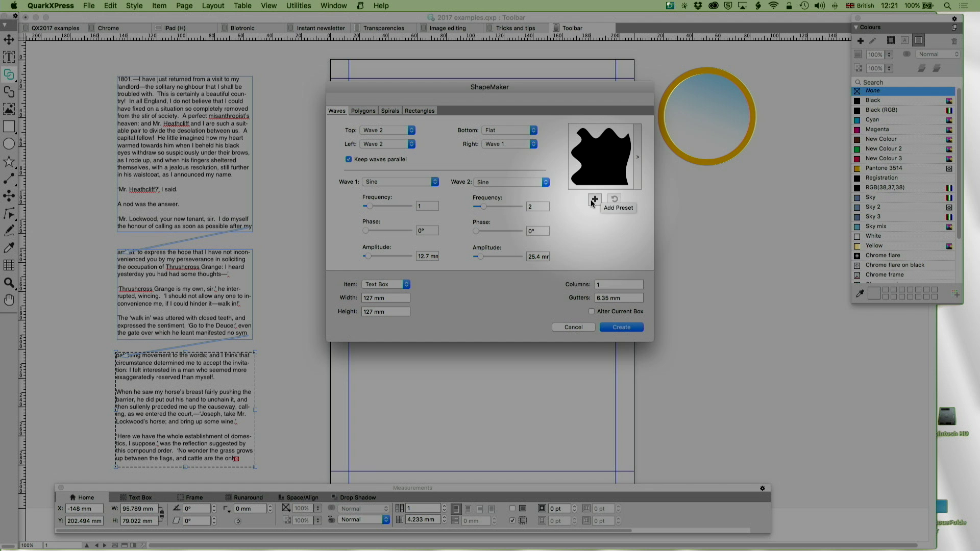
left_click(637, 158)
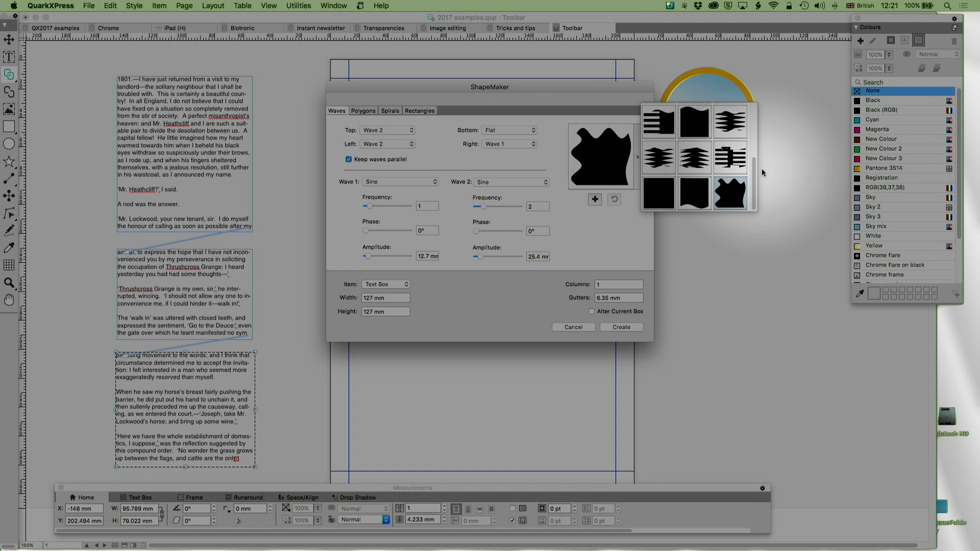
mouse_move(755, 178)
left_mouse_down()
mouse_move(746, 130)
mouse_move(744, 170)
left_mouse_up()
left_click(586, 225)
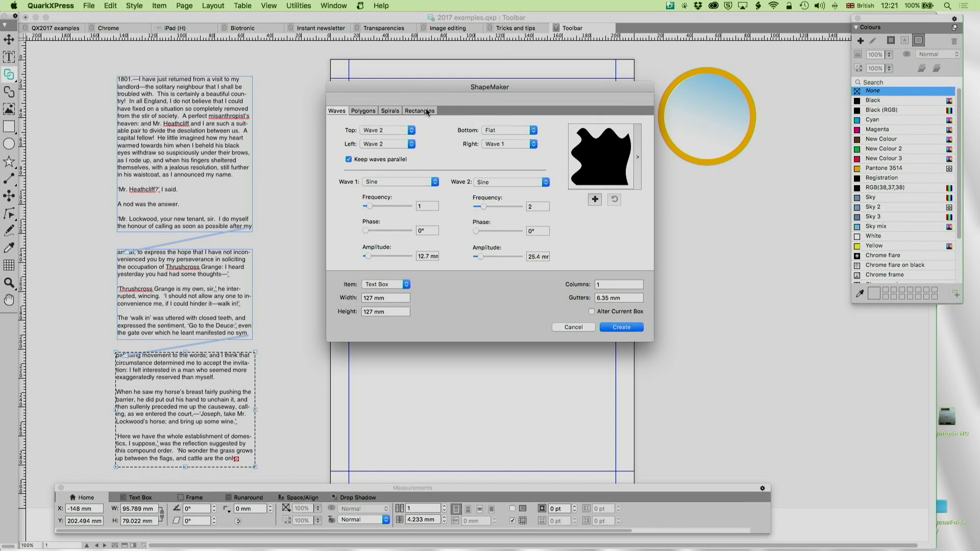
Examine ShapeMaker's rectangle, spiral and polygon options, and close it without creating a shape.
left_click(426, 112)
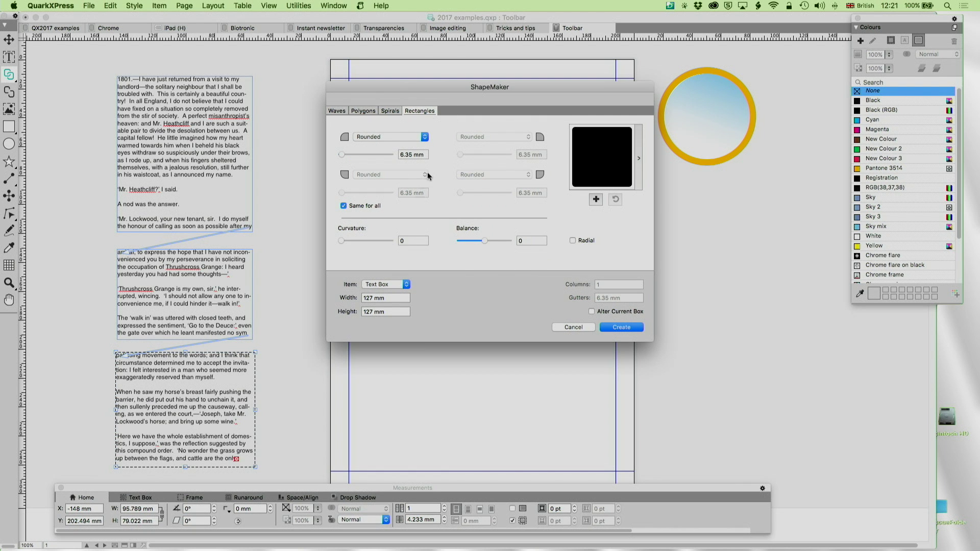
left_click(390, 111)
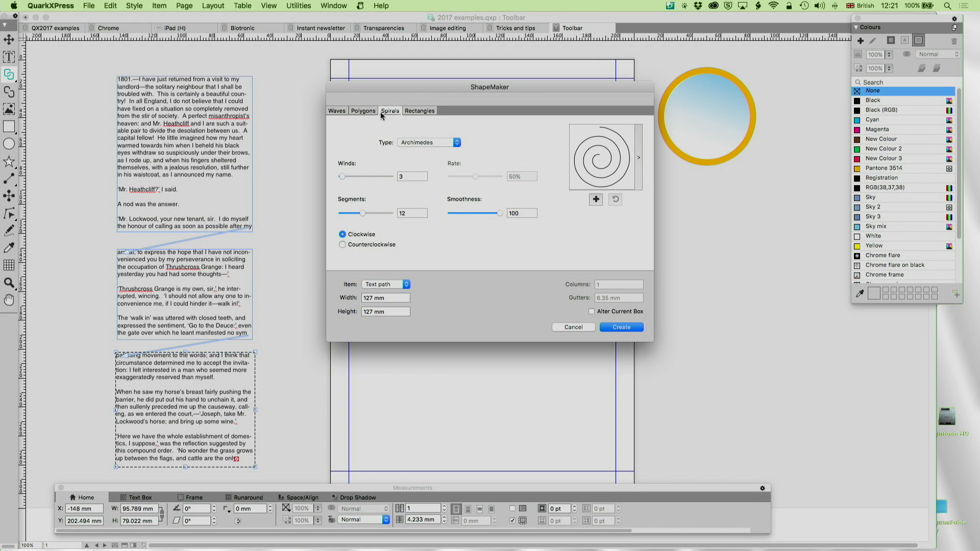
left_click(364, 111)
left_click(406, 135)
left_click(493, 133)
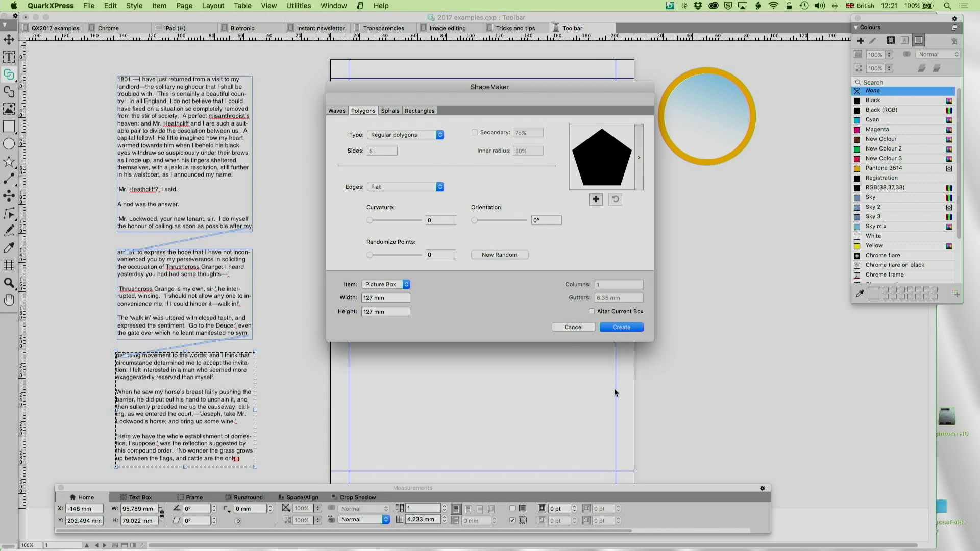
left_click(573, 327)
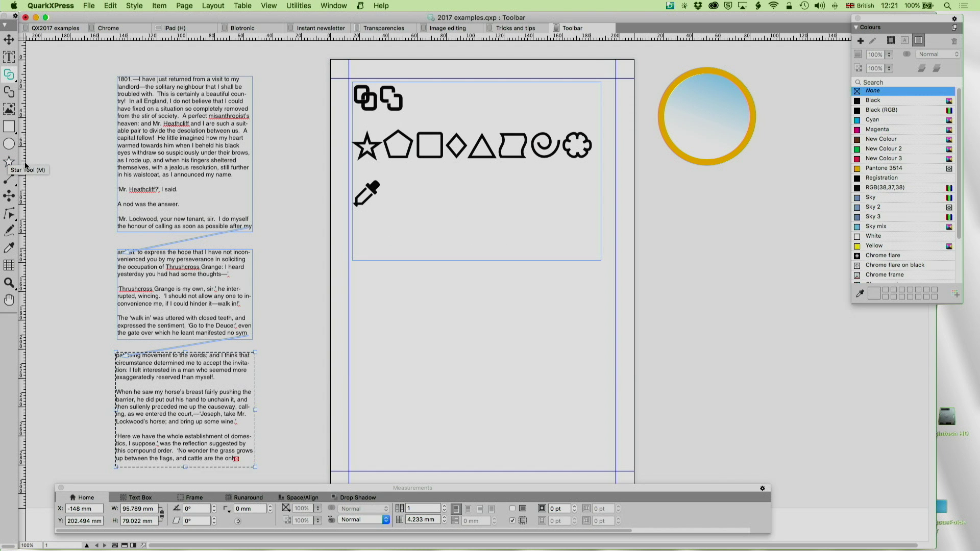
Draw a star about 110 mm wide and high below the icon text box with the Star tool, and undo it.
left_click(10, 162)
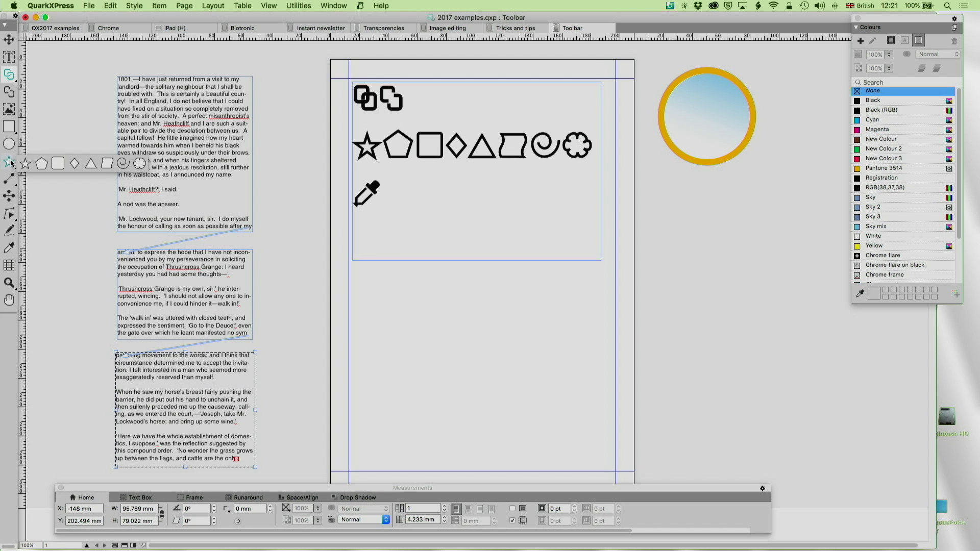
left_click(463, 332)
left_click(7, 161)
left_click_drag(371, 266, 531, 411)
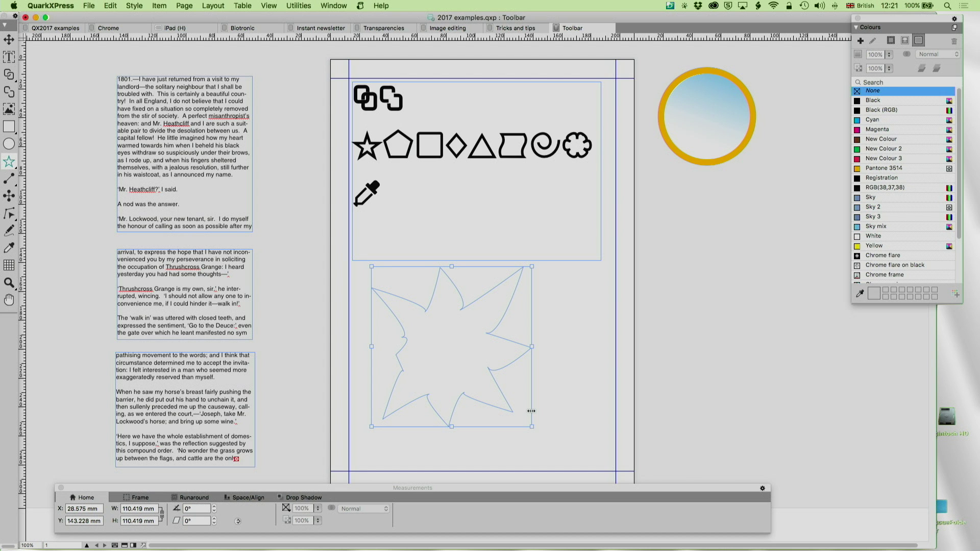
key("super+z")
Create a five-pointed preset star from its center, 50.8 mm wide and 50.8 mm high, below the icon text box.
left_click(439, 321)
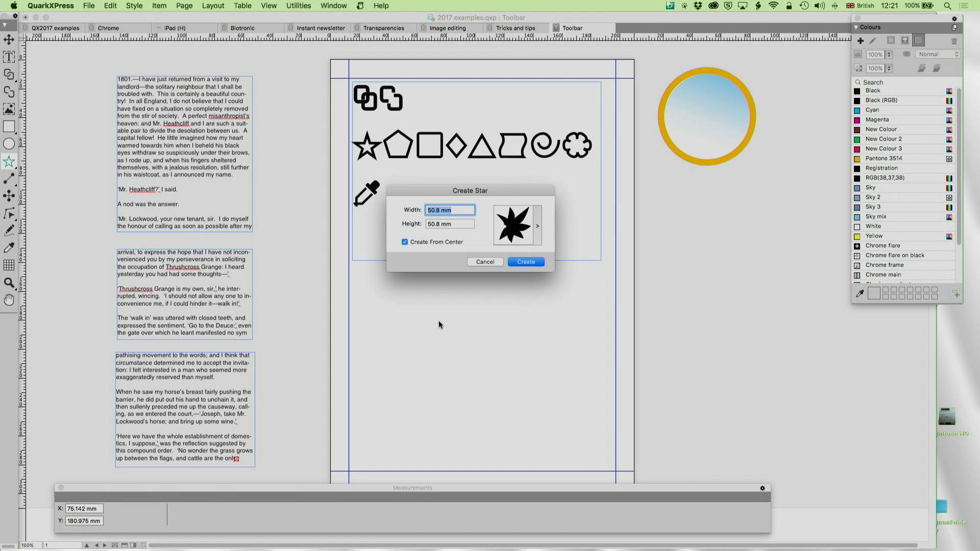
left_click(537, 226)
left_click(561, 190)
left_click(523, 261)
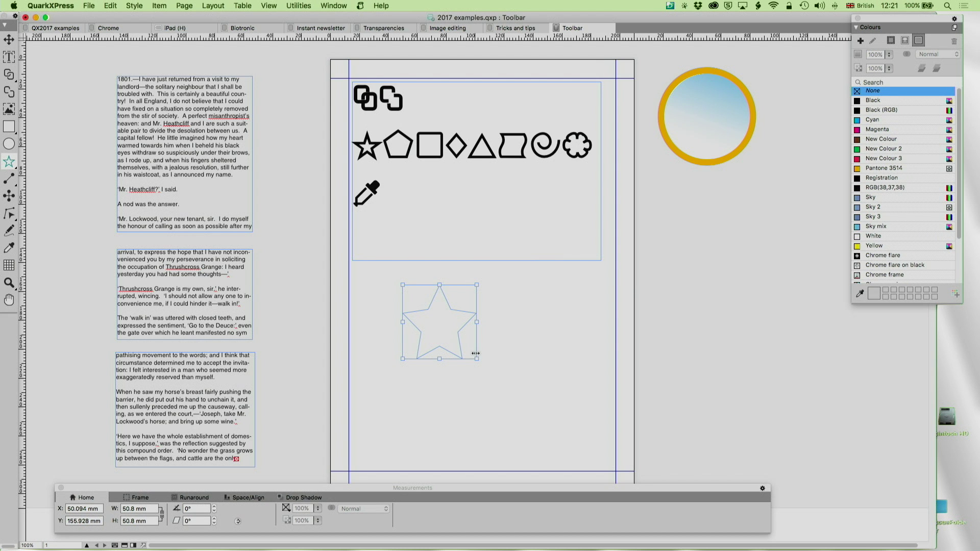
Delete the five-pointed preset star below the icon text box.
left_click_drag(476, 359, 550, 433)
key("BackSpace")
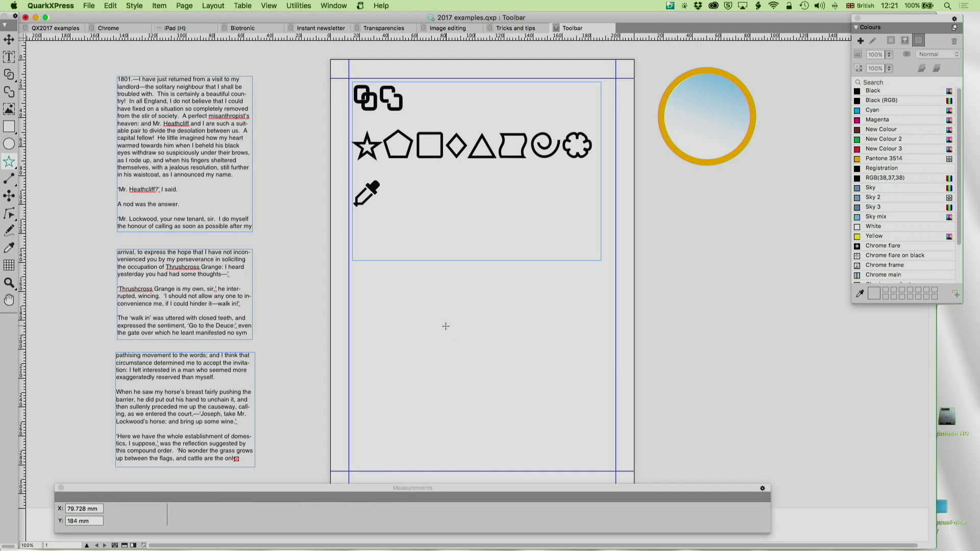
Create a five-pointed preset star 59 mm wide and 50.8 mm high from its center, and delete it.
left_click(415, 344)
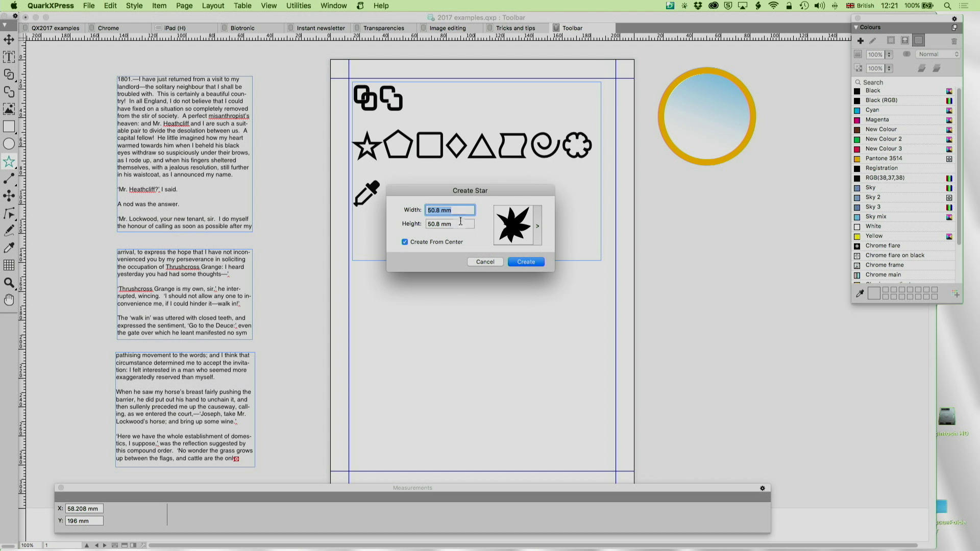
type("55")
left_click(538, 227)
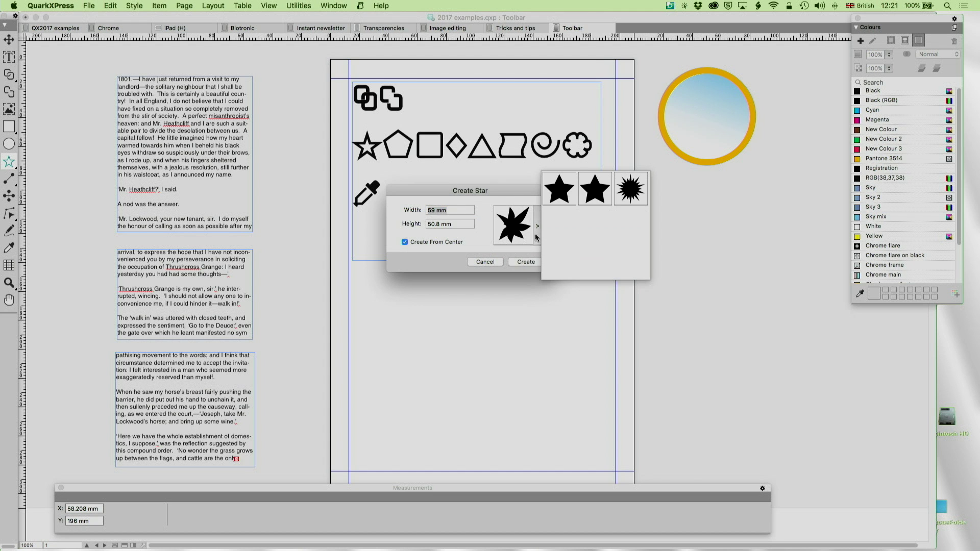
left_click(552, 192)
left_click(522, 261)
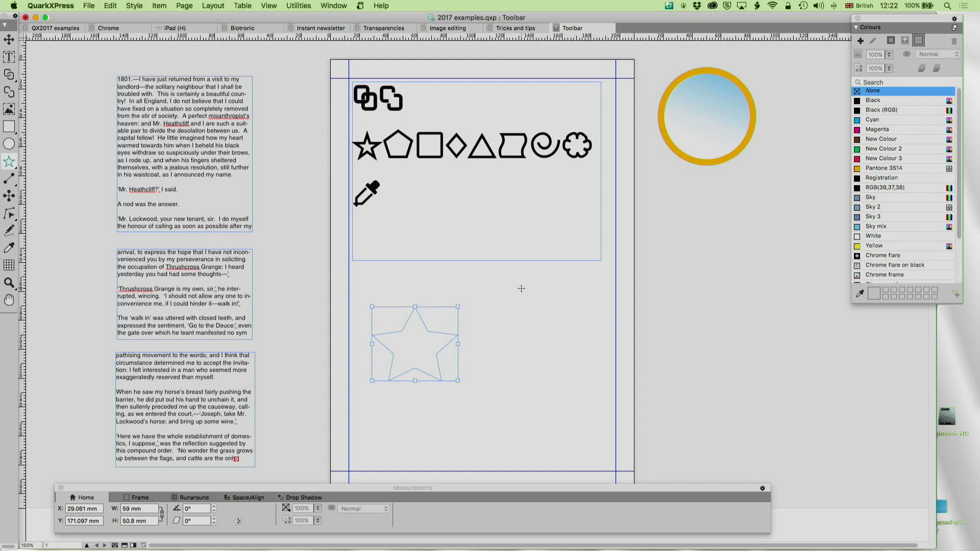
key("BackSpace")
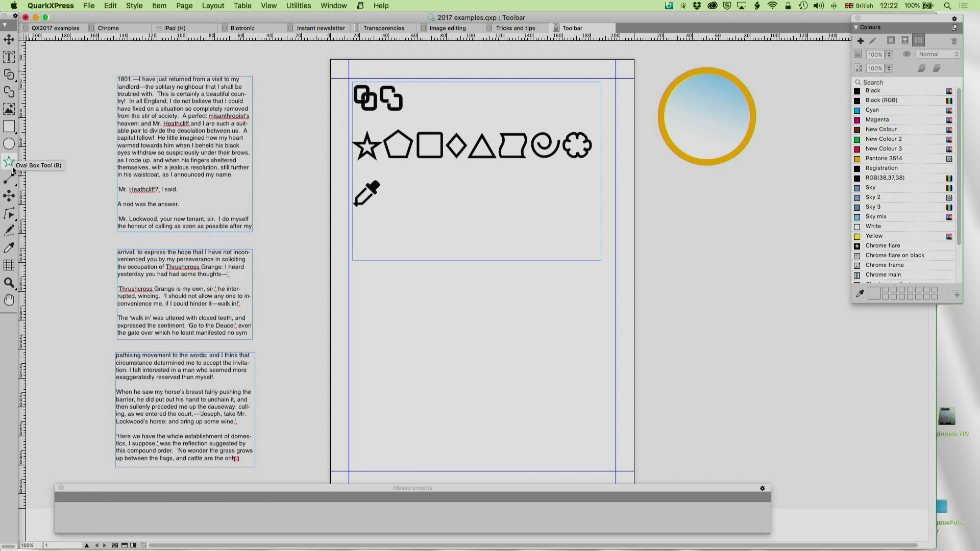
Draw two trial stars below the icon text box, the first about 122 mm wide and high, deleting each one.
left_click_drag(414, 280, 590, 456)
key("BackSpace")
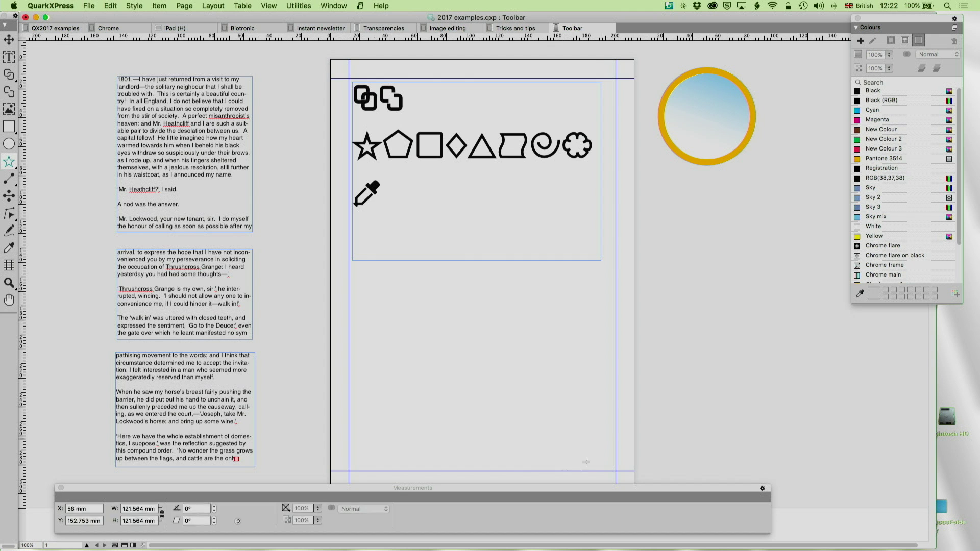
left_click_drag(403, 266, 566, 447)
key("BackSpace")
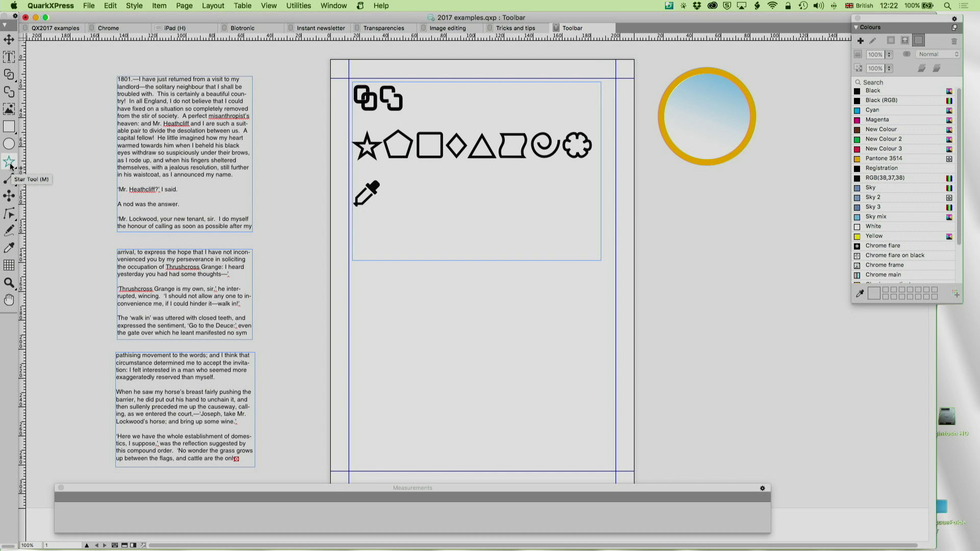
Load the first star preset in the Star tool's settings and set the number of sides to 11.
double_click(10, 165)
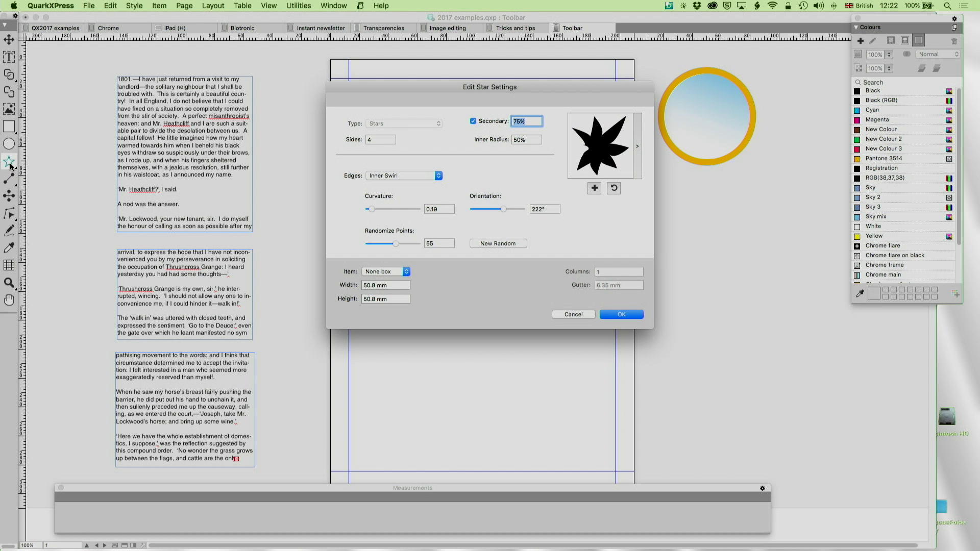
key("Return")
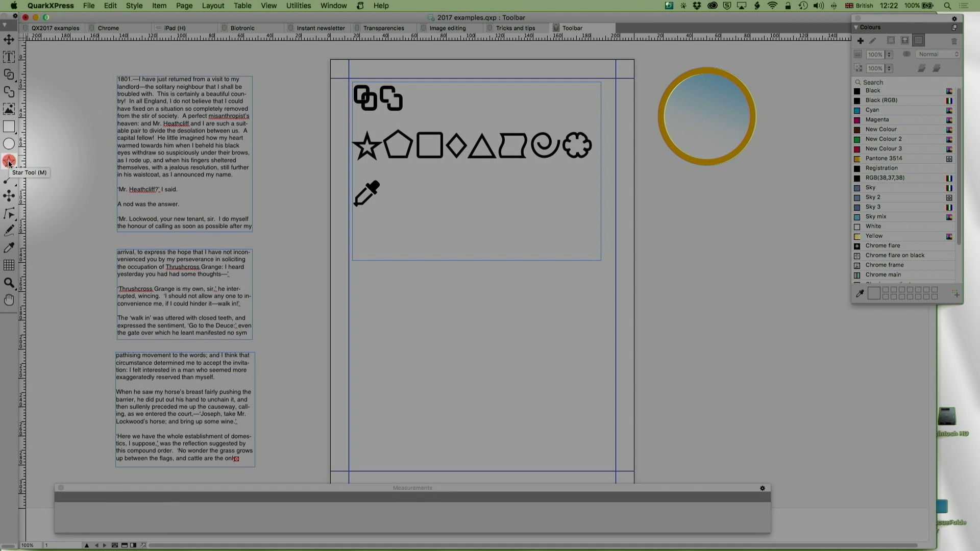
double_click(8, 162)
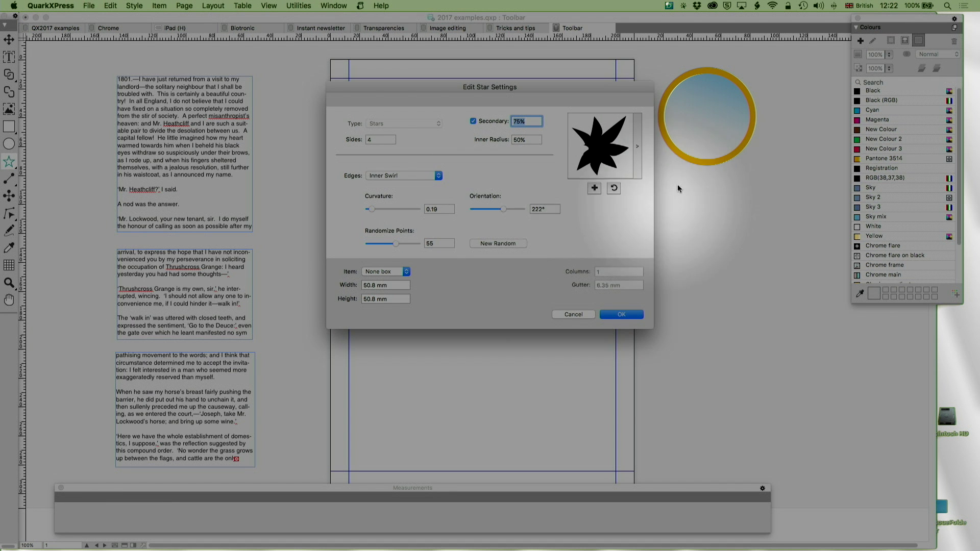
left_click(636, 148)
left_click(663, 114)
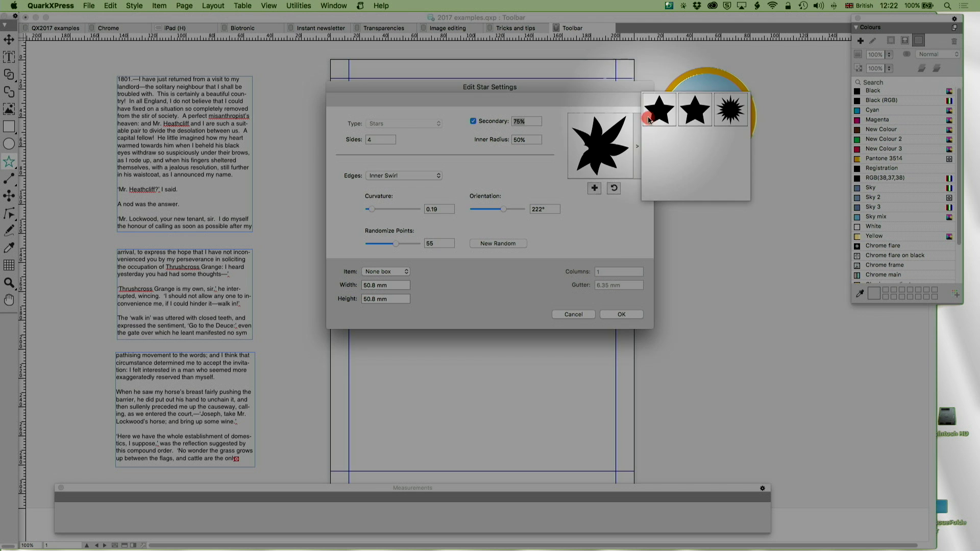
left_click(391, 141)
type("11")
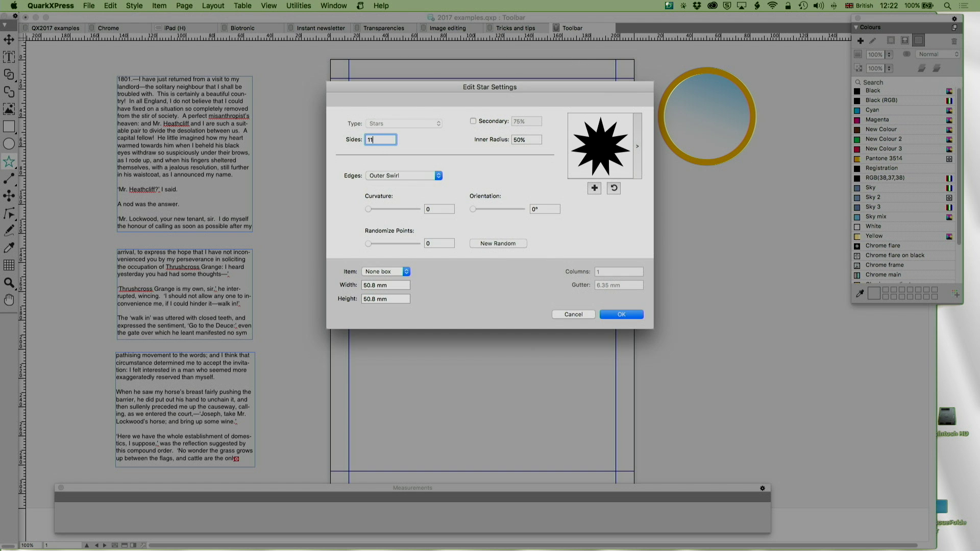
Enable secondary points at 75% for the 11-sided star and set its inner radius to 70%.
left_click(473, 121)
left_click(532, 139)
key("BackSpace")
key("BackSpace")
key("BackSpace")
type("70%")
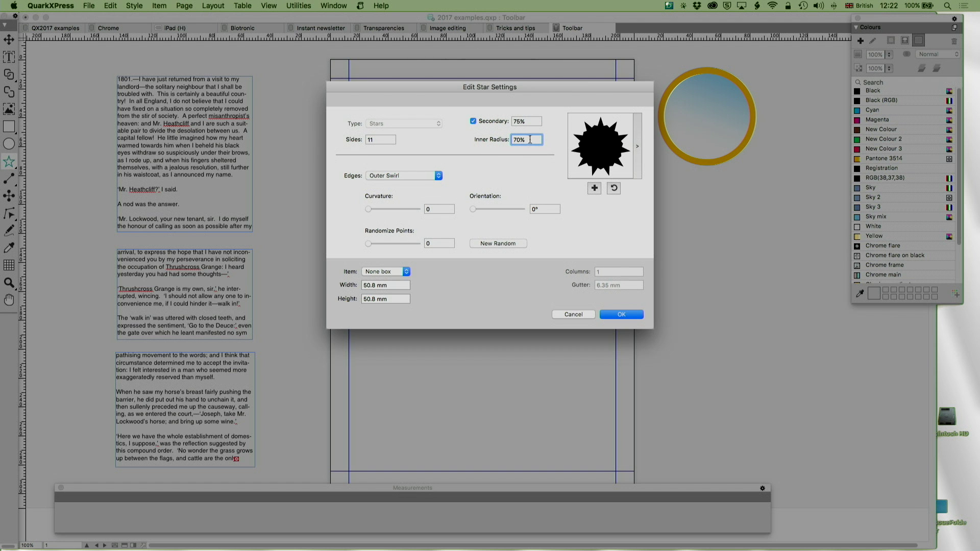
Set the star's edges to Opposite Swirl with a curvature of 1.92 and accept the settings.
left_click(438, 176)
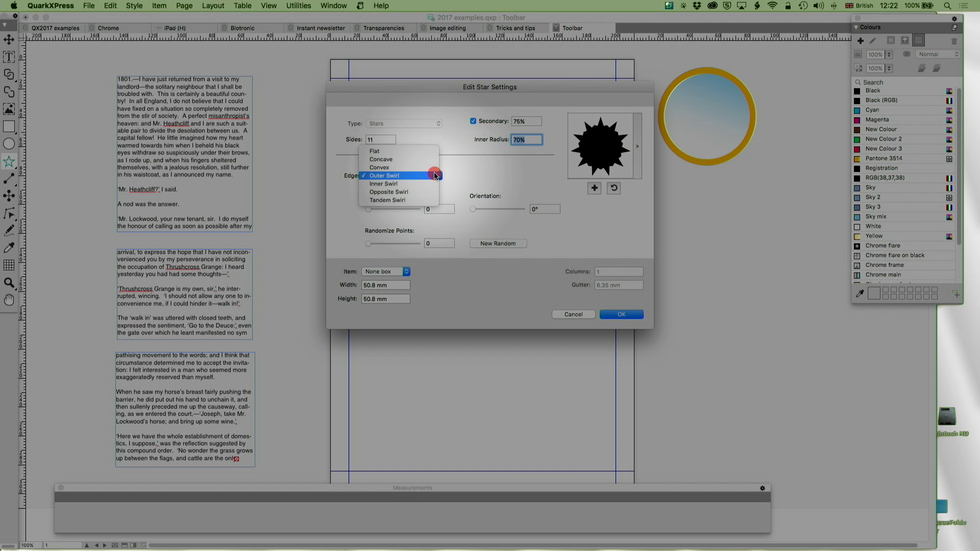
left_click(467, 189)
left_click(400, 174)
left_click(399, 185)
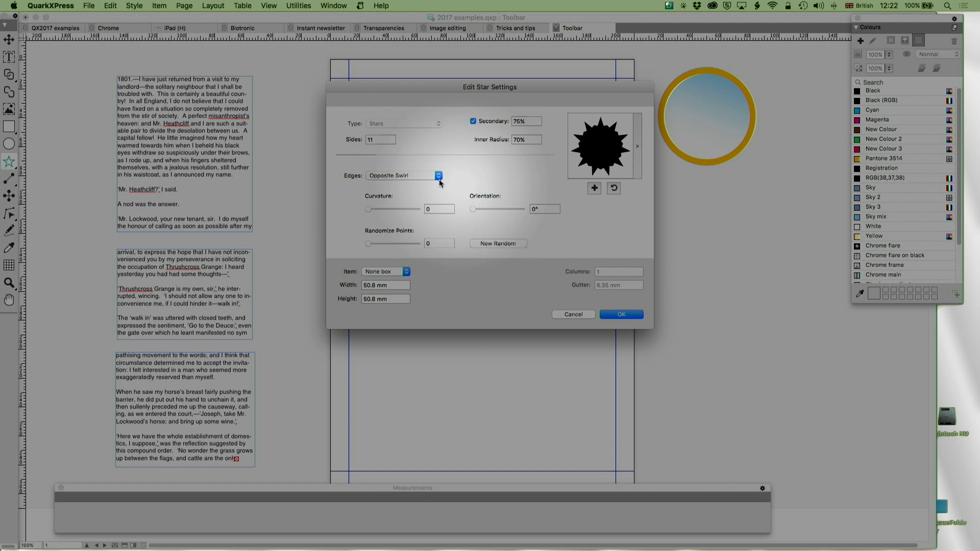
left_click_drag(367, 209, 396, 208)
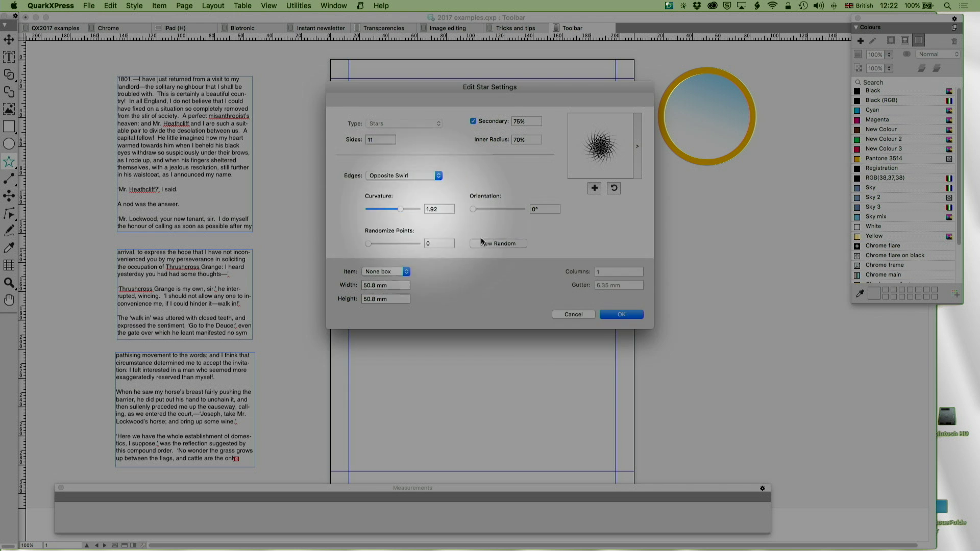
left_click(632, 316)
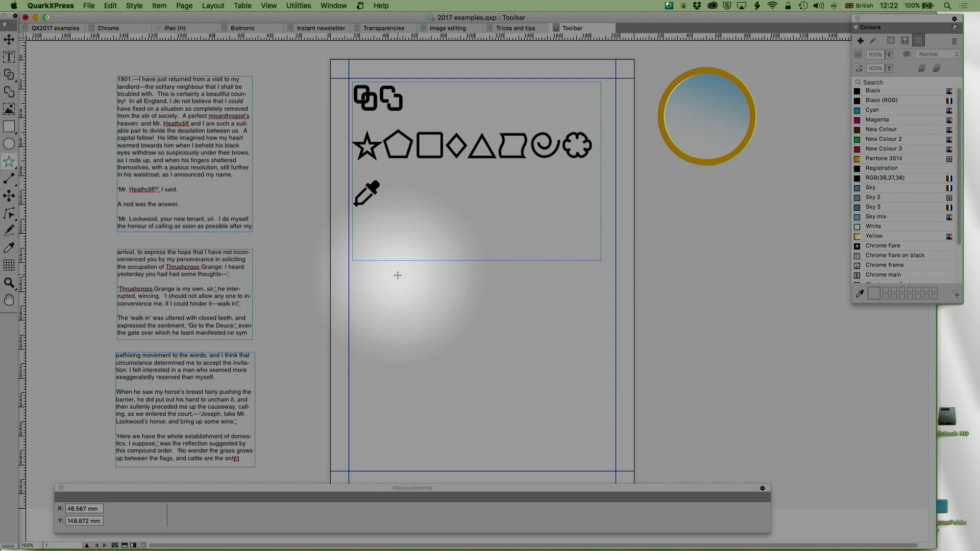
Draw the swirl star about 123 mm wide and high below the icons, filled with Sky 3, and hide the guides.
left_click_drag(395, 275, 573, 449)
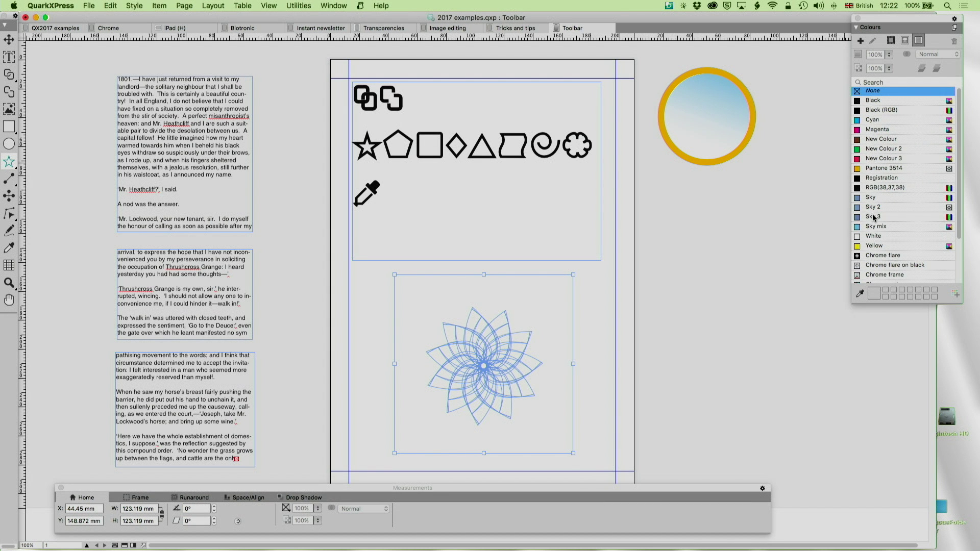
left_click(873, 217)
key("v")
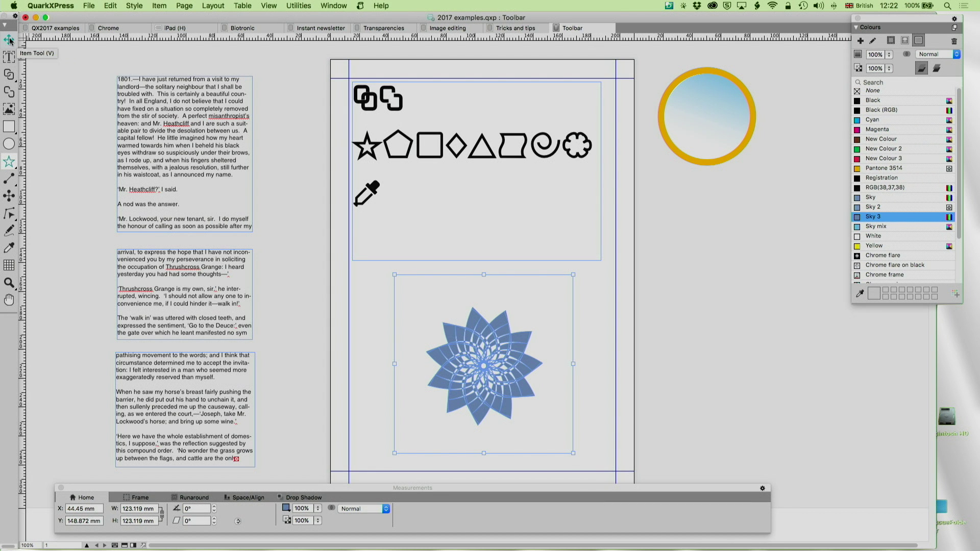
key("F7")
Draw an oval box about 105 mm wide and 104 mm high around the swirl star.
key("b")
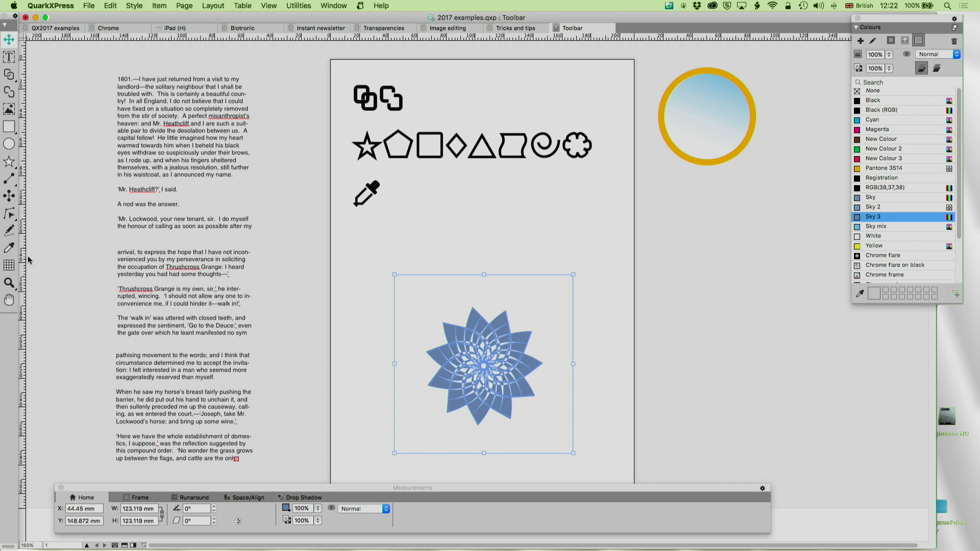
left_click_drag(411, 292, 568, 452)
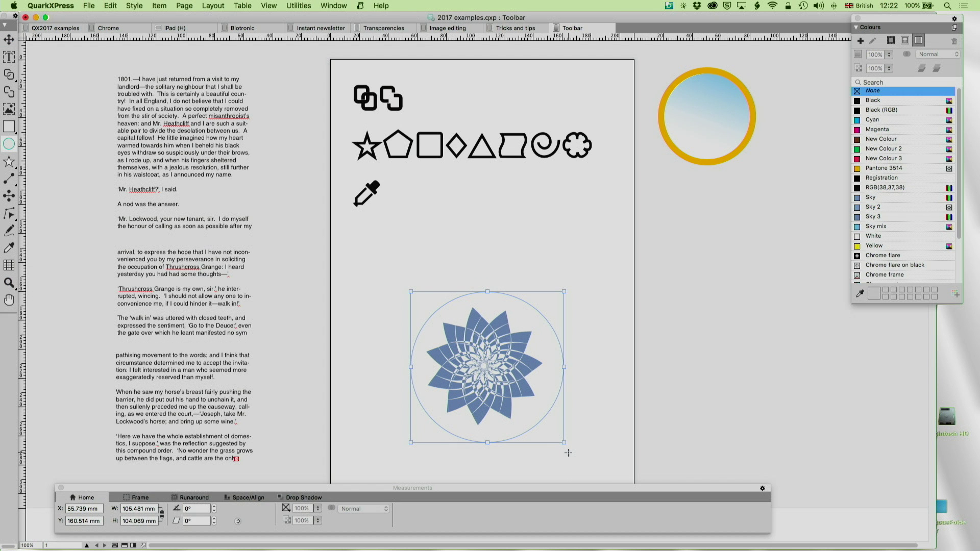
left_click(531, 442)
Examine the swirl star's overlapping fill pattern up close, moving the Colours palette inward.
left_click(9, 283)
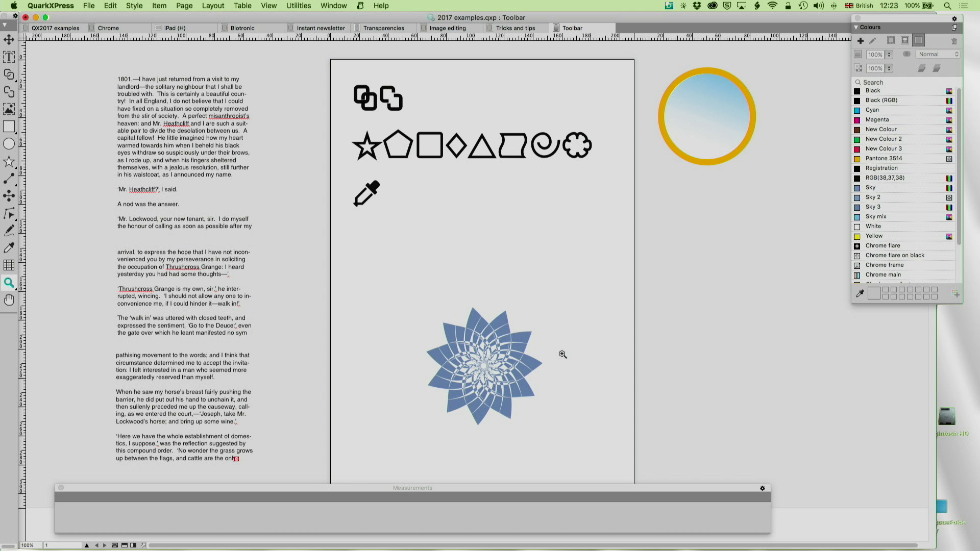
left_click_drag(425, 292, 587, 454)
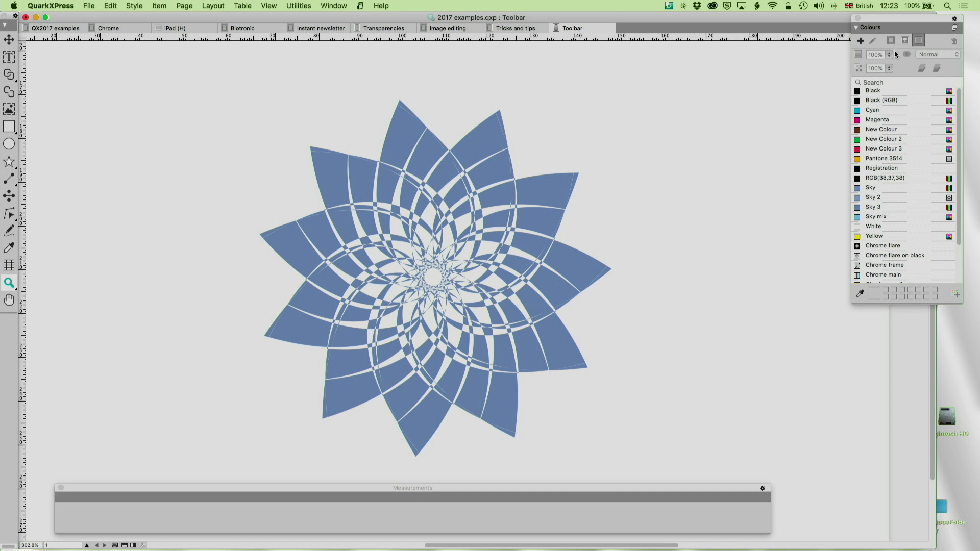
left_click_drag(899, 20, 866, 23)
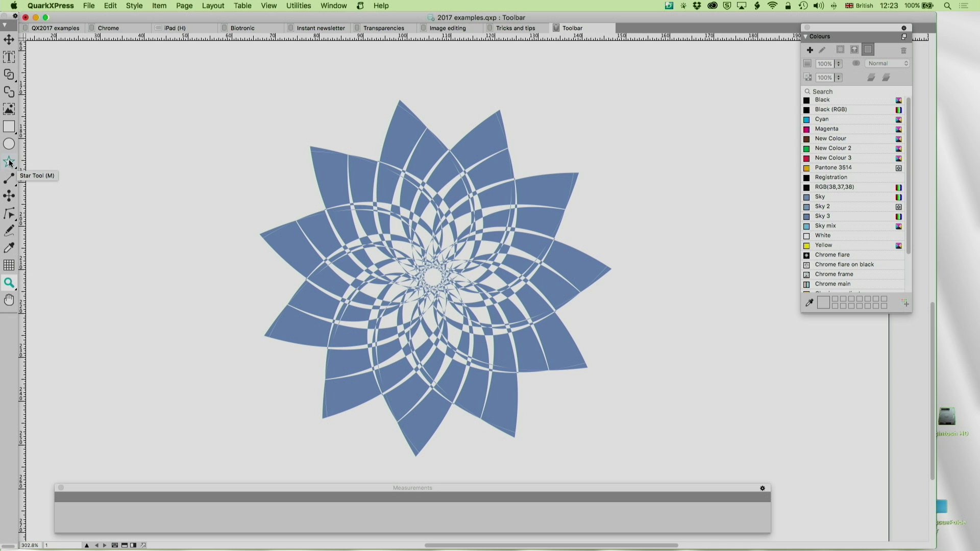
Reopen the Star tool's settings, check the presets and set the item type to Text Box.
left_click(9, 162)
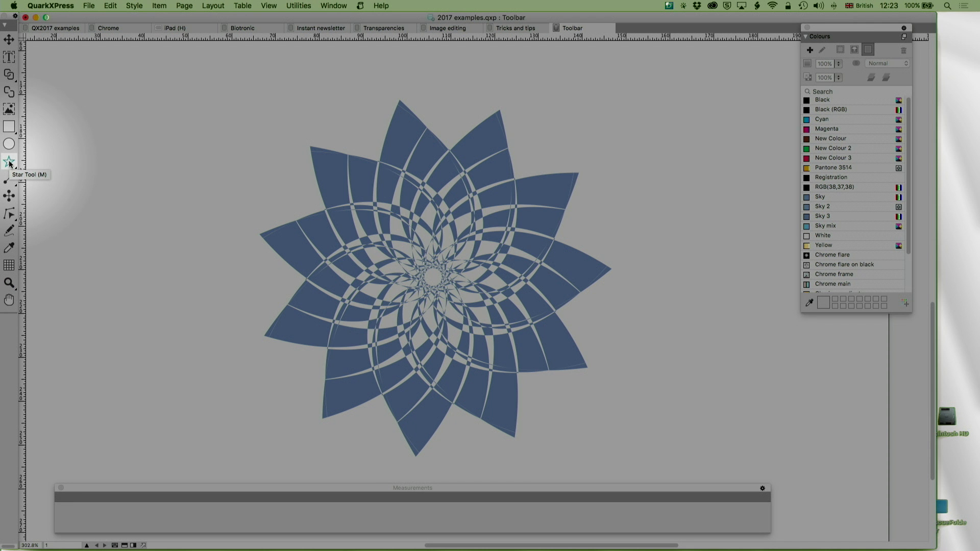
double_click(10, 162)
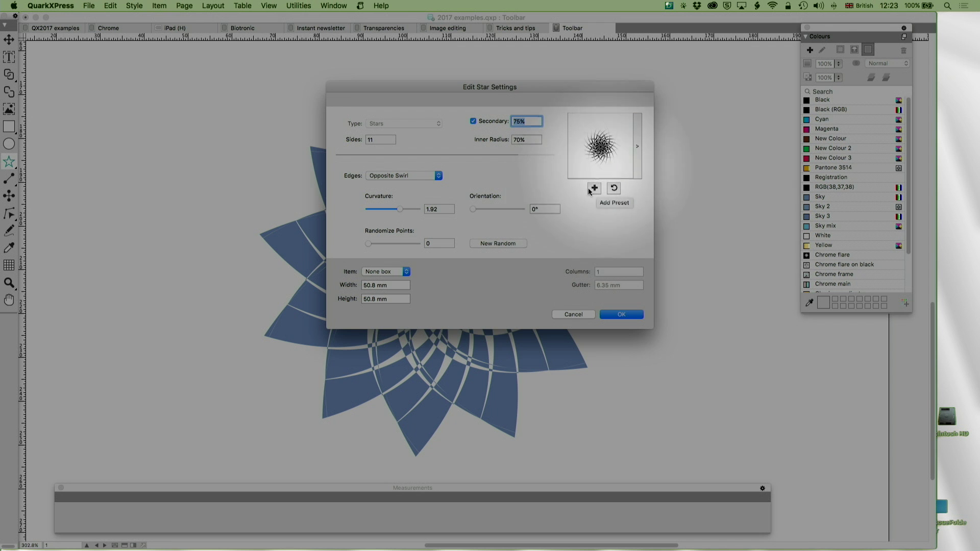
left_click(635, 149)
left_click(660, 148)
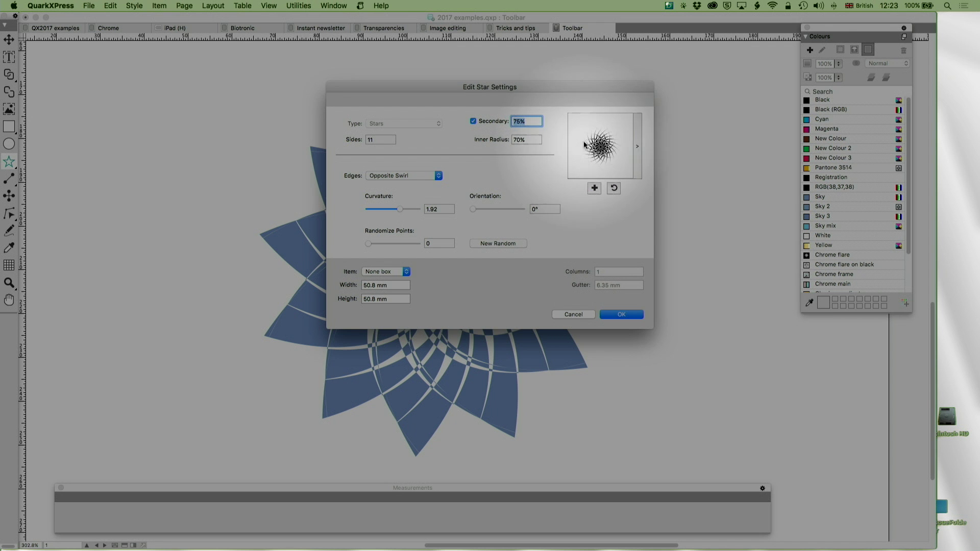
left_click(382, 271)
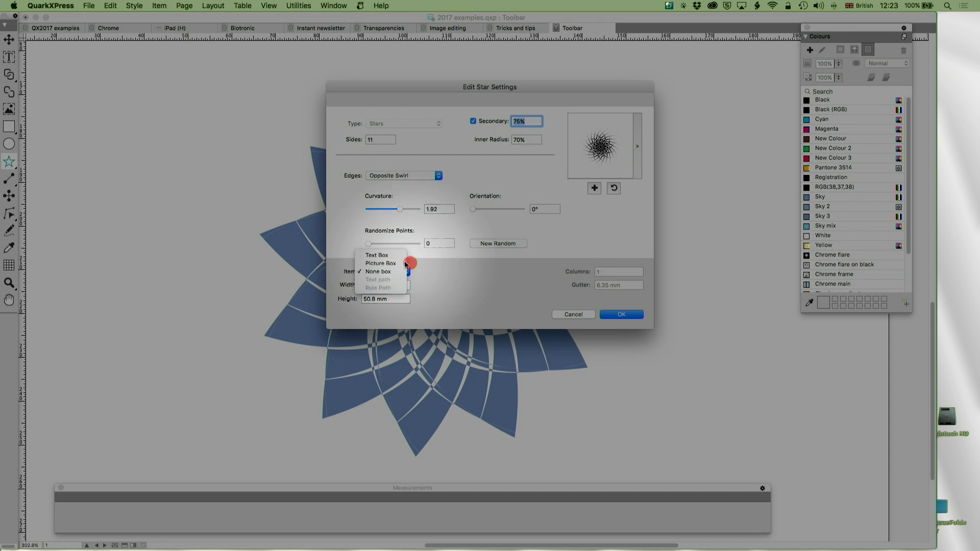
left_click(389, 255)
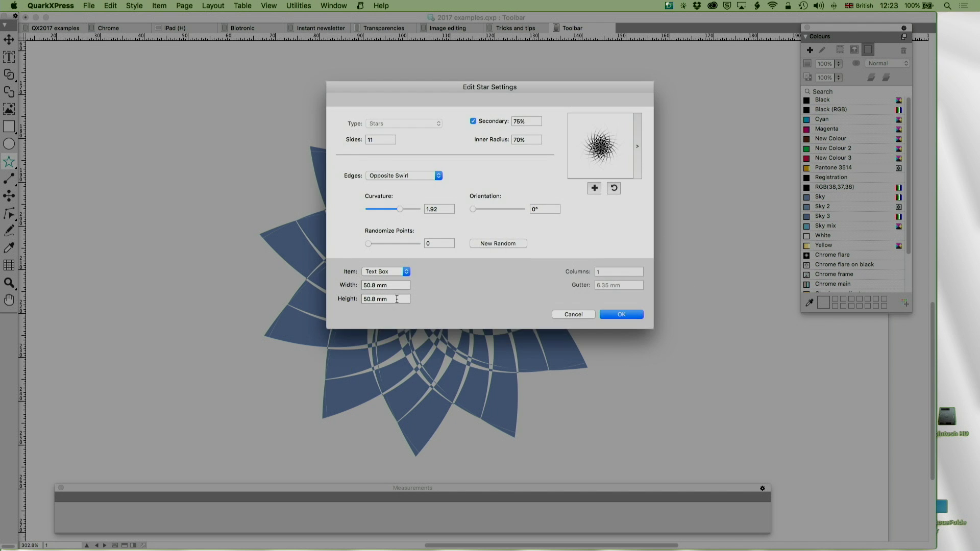
Set the star's Randomize Points to 66, generate a new random variation and accept the settings.
left_click_drag(368, 243, 401, 244)
left_click(475, 244)
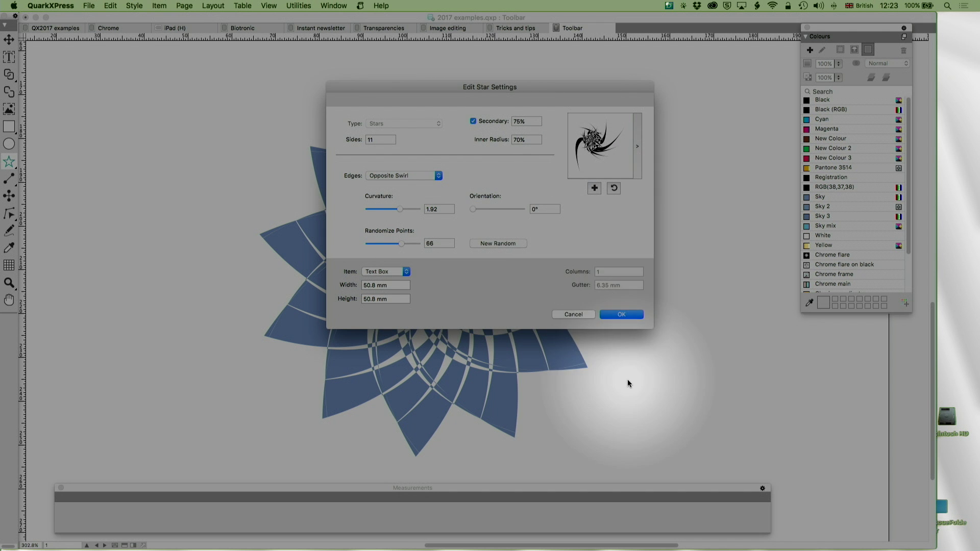
left_click(621, 314)
Delete the Sky 3 swirl star from the page.
left_click(9, 39)
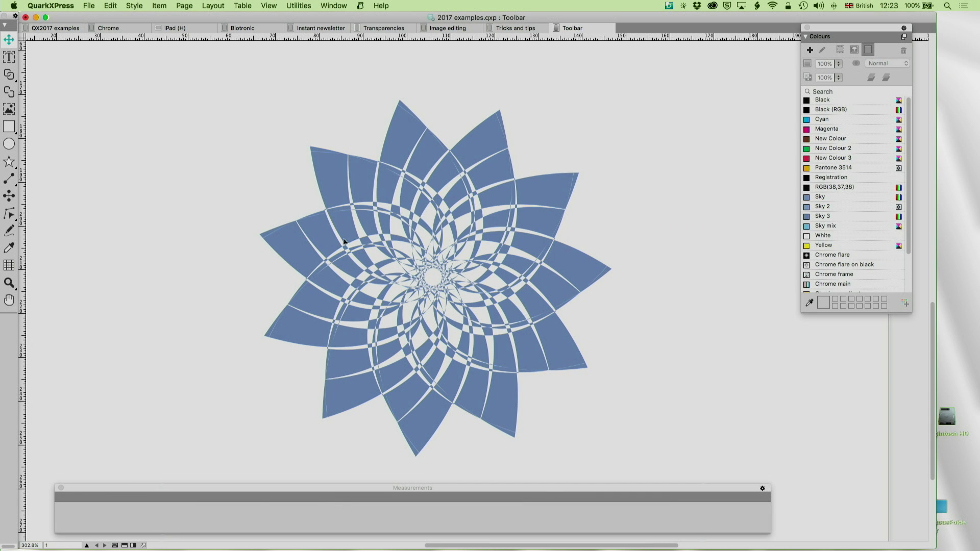
left_click(343, 238)
left_click(343, 237)
Draw the randomized star text box about 75 mm wide and high and fill it with Sky.
left_click(9, 161)
left_click_drag(187, 94, 504, 423)
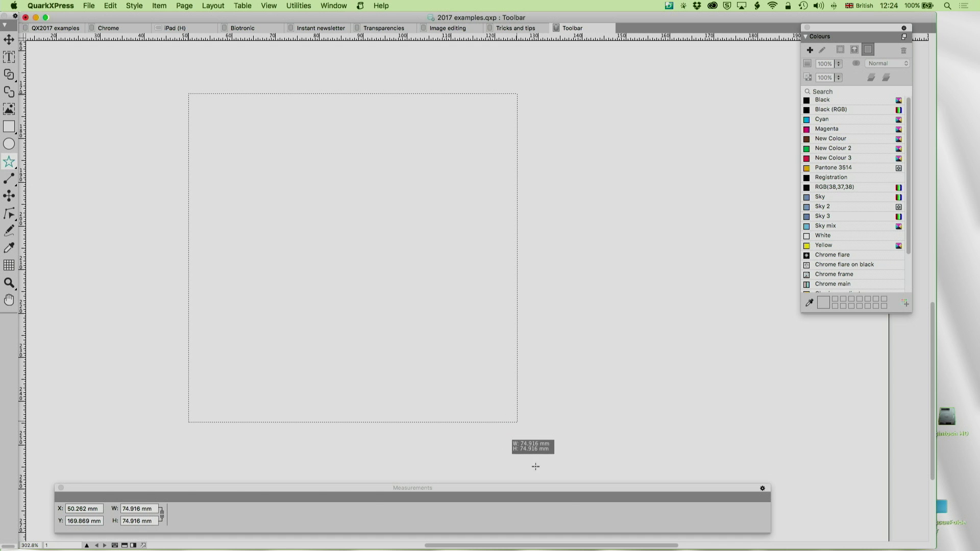
left_click_drag(535, 467, 535, 467)
left_click(833, 208)
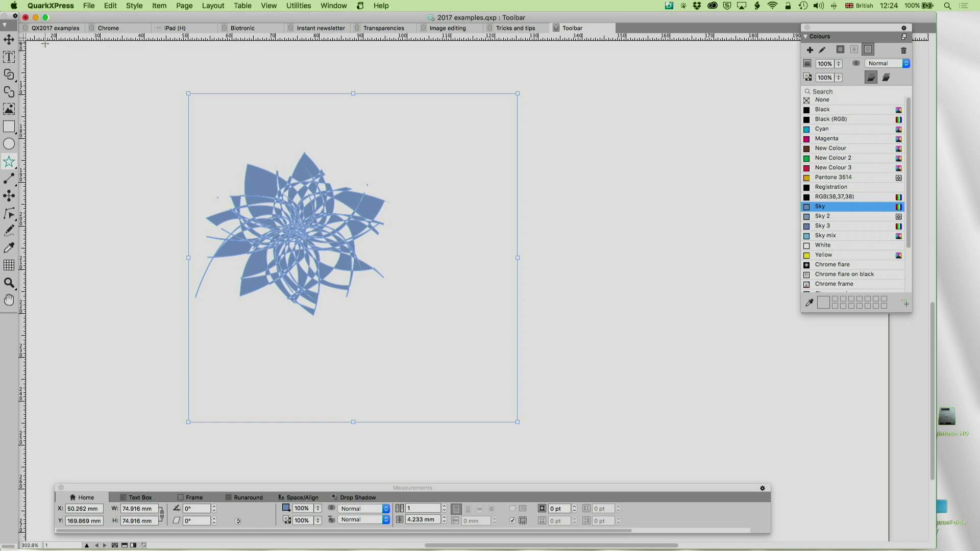
Deselect the randomized star to inspect its fill, and select it again.
left_click(9, 39)
left_click(141, 155)
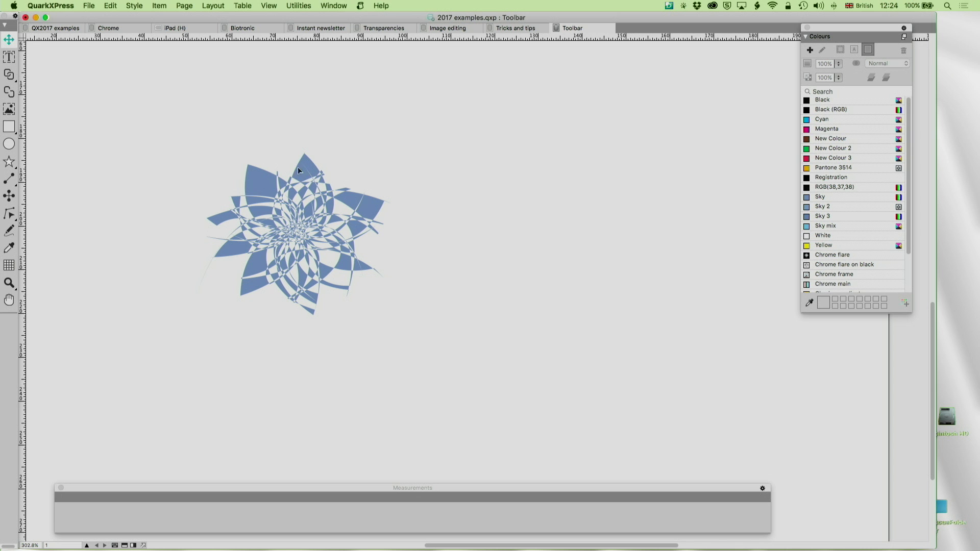
left_click(284, 181)
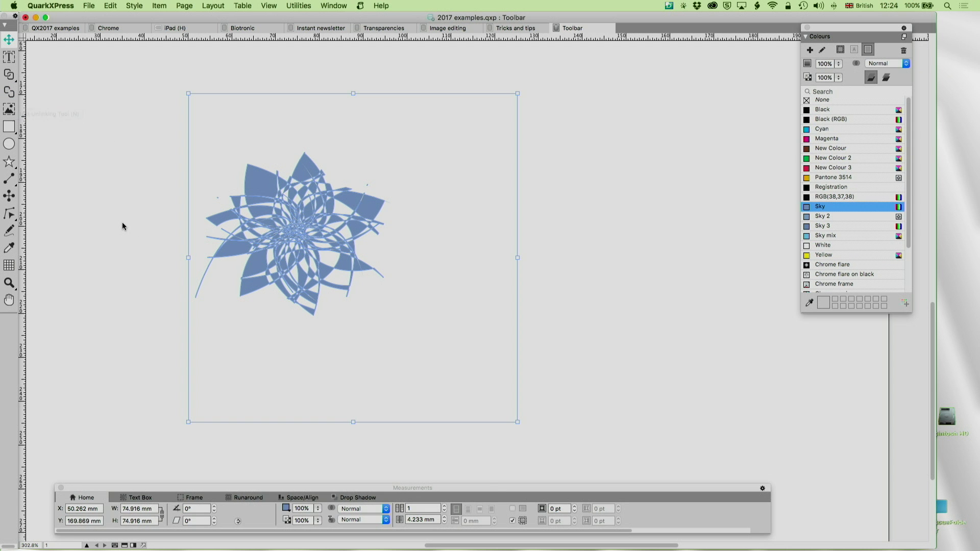
Delete the randomized Sky star and return to the full-page view.
key("Delete")
key("super+0")
Choose the Polygon shape tool and open its settings.
left_click(13, 165)
left_click(45, 163)
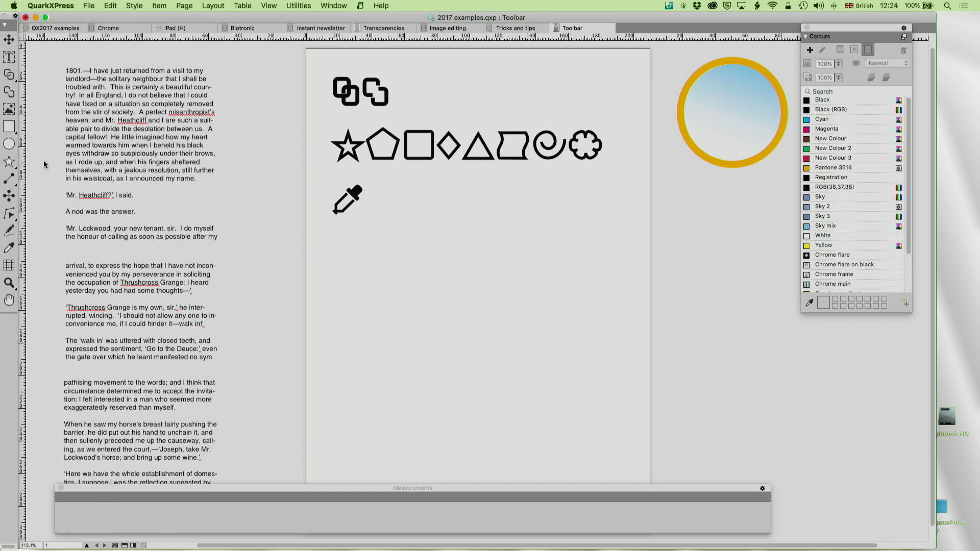
double_click(9, 162)
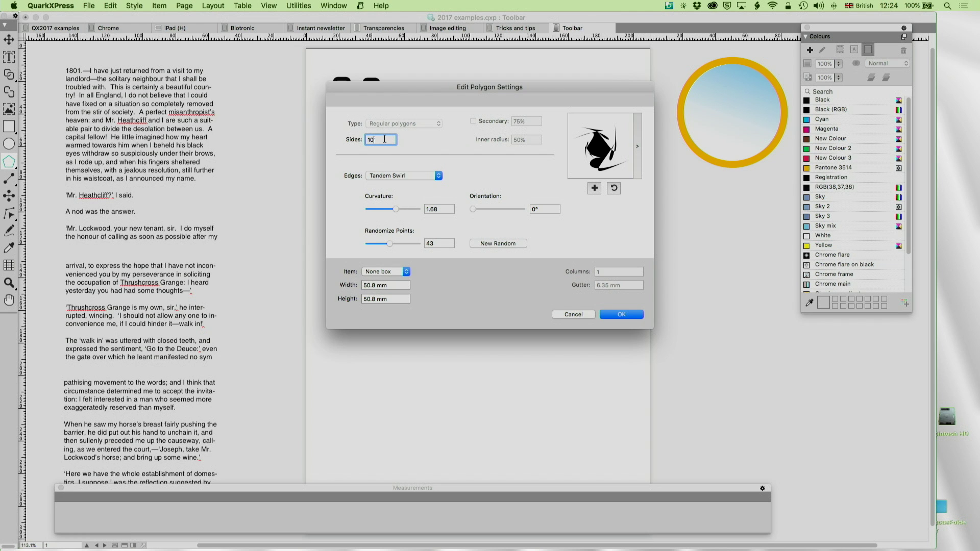
Raise the polygon's number of sides to 20.
key("Up")
key("Up")
key("Up")
key("Up")
key("Up")
key("Up")
key("Up")
key("Up")
key("Up")
key("Up")
key("Up")
key("Up")
key("Up")
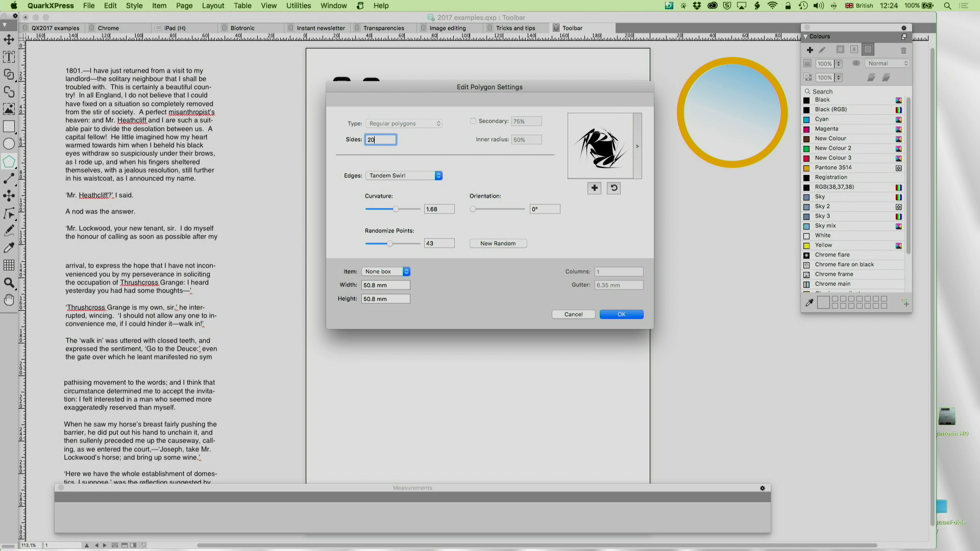
Lower the polygon's number of sides to 3.
key("Down")
key("Down")
key("Down")
key("Down")
key("Down")
key("Down")
key("Down")
key("Down")
key("Down")
key("Down")
key("Down")
key("Down")
key("Down")
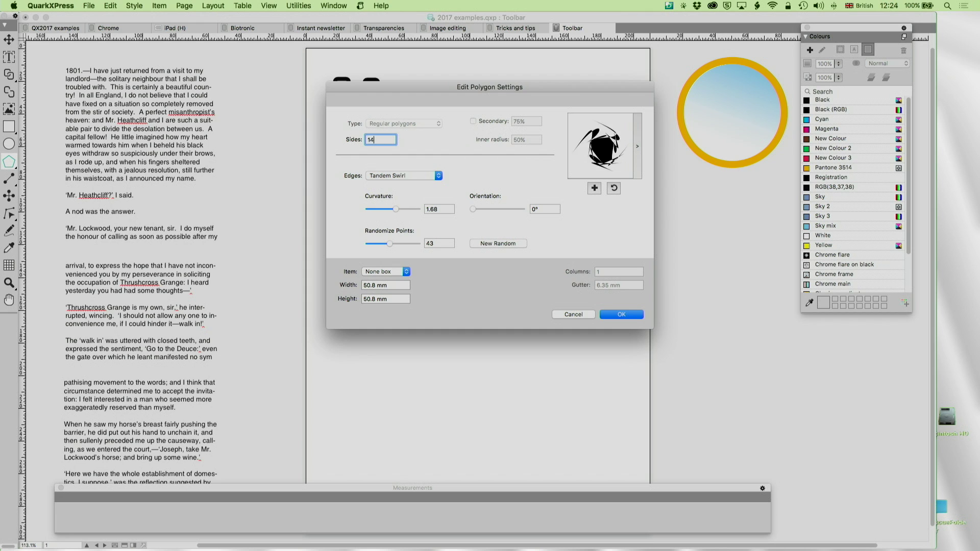
key("Down")
key("Down")
key("Down")
key("Down")
key("Down")
key("Down")
key("Down")
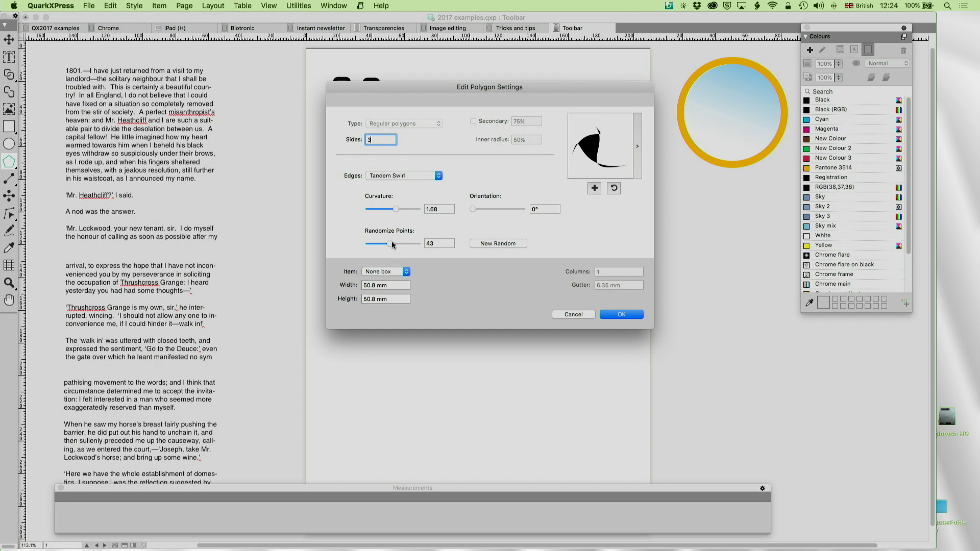
Set the polygon's Randomize Points and Curvature to 0, its edges to Flat and its sides to 9.
left_click_drag(392, 244, 348, 245)
left_click_drag(378, 212, 366, 210)
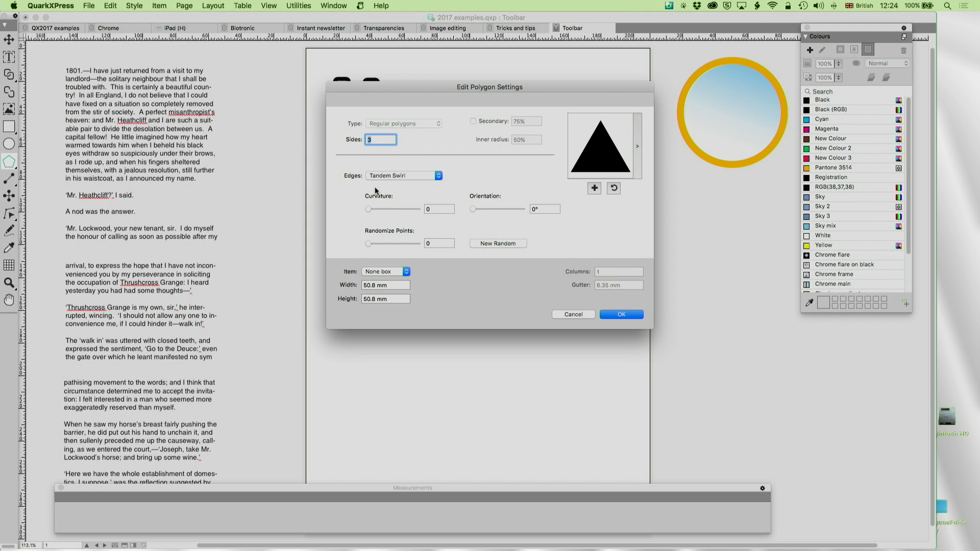
left_click(403, 175)
left_click(393, 155)
double_click(381, 139)
type("9")
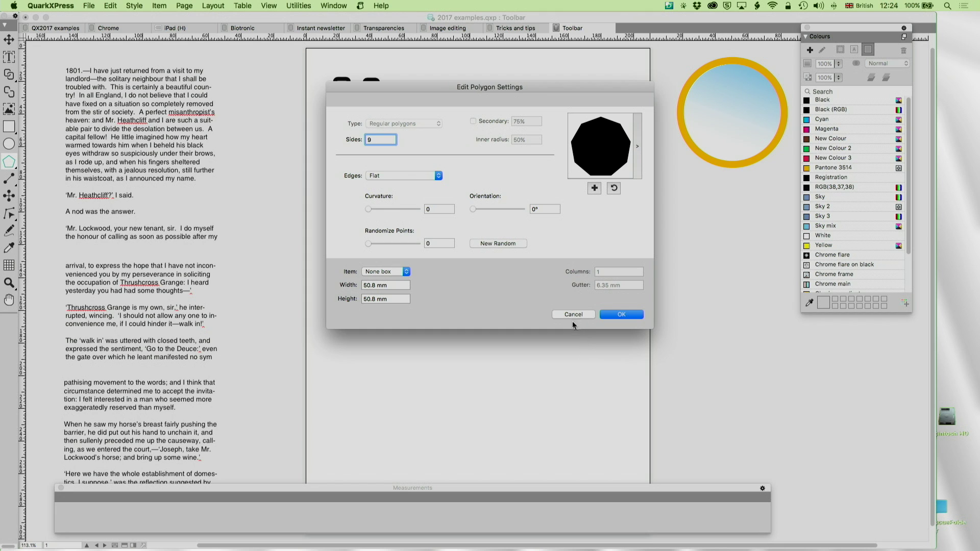
Make the polygon a Text Box with 4 sides and accept the settings.
left_click(407, 271)
left_click(380, 261)
double_click(380, 139)
type("5")
key("BackSpace")
type("4")
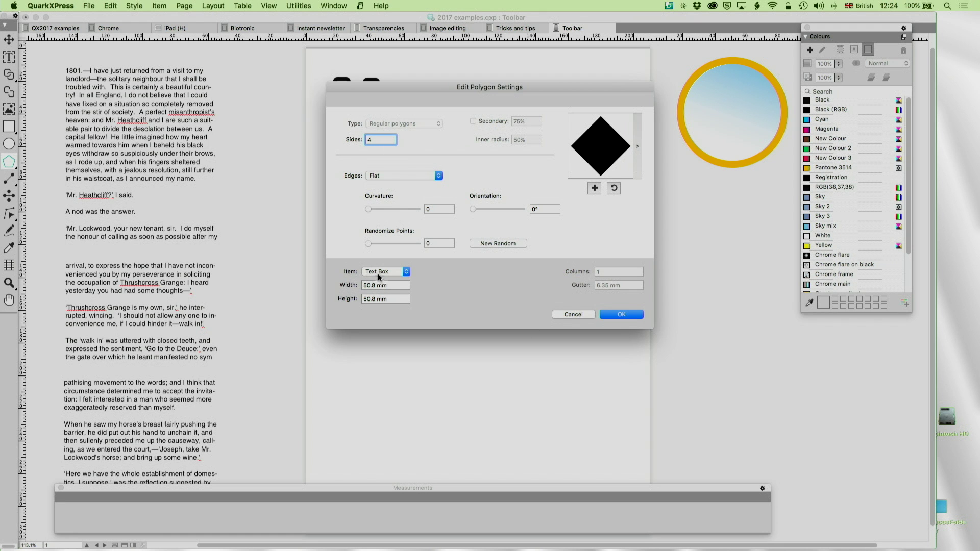
left_click(621, 314)
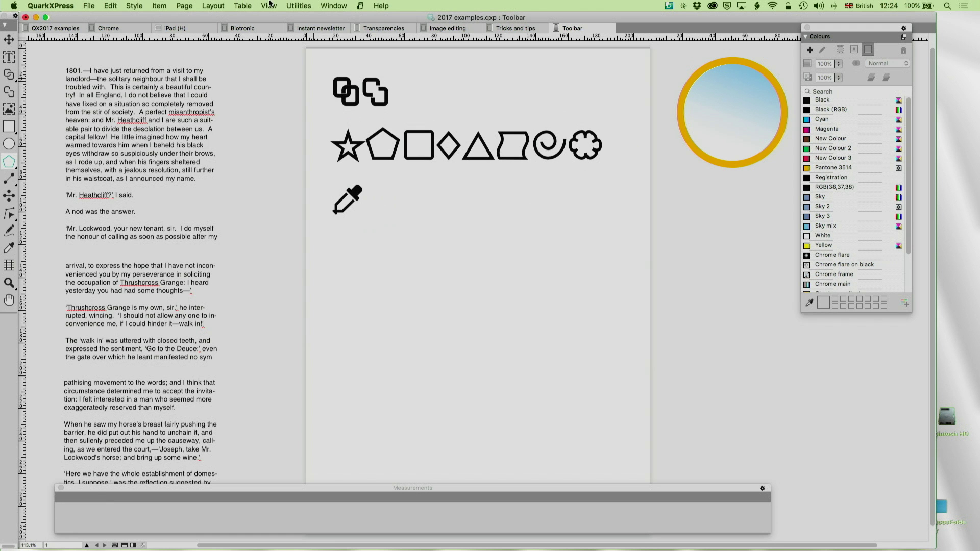
Preview the Polygrams, Spirograms, Golden rectangle and Double square polygon types in ShapeMaker and cancel without creating a shape.
left_click(298, 6)
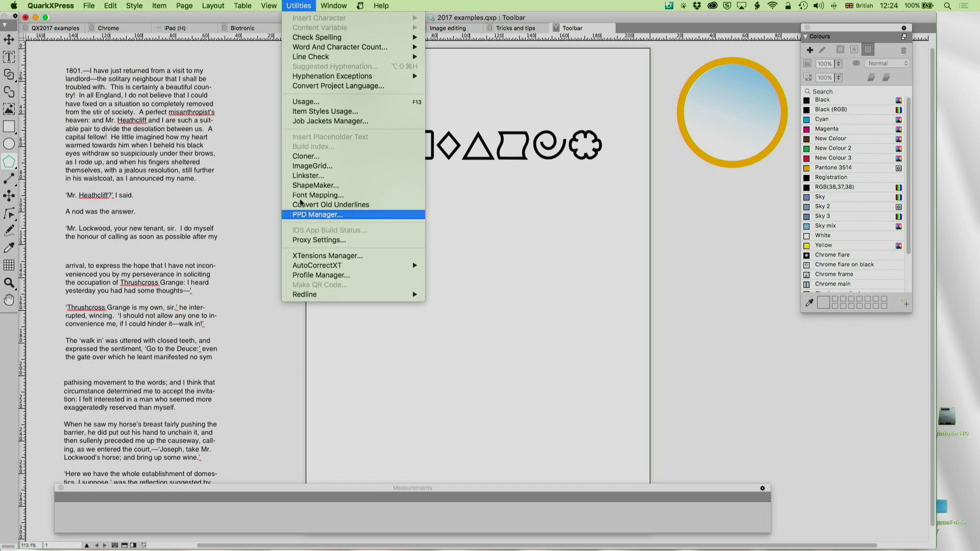
left_click(309, 184)
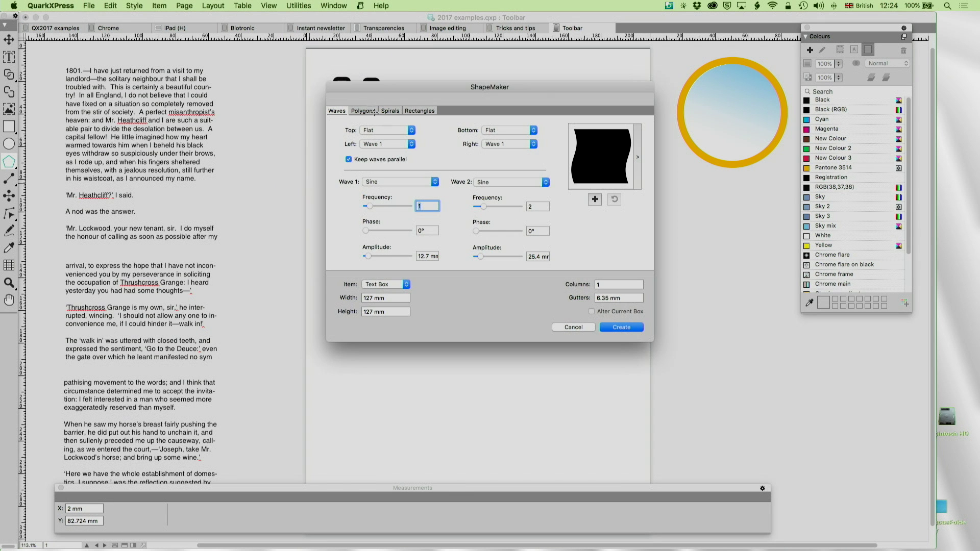
left_click(374, 111)
left_click(393, 135)
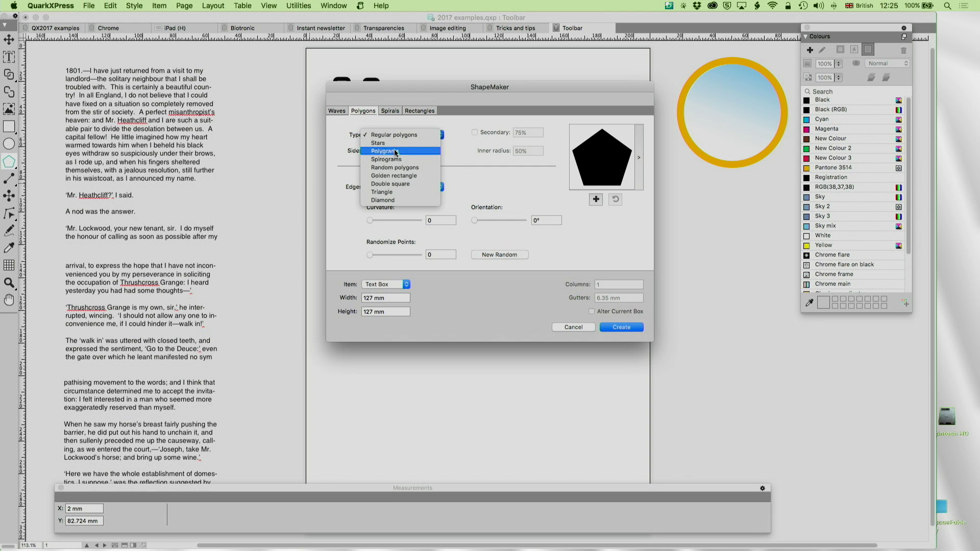
left_click(395, 152)
left_click(388, 137)
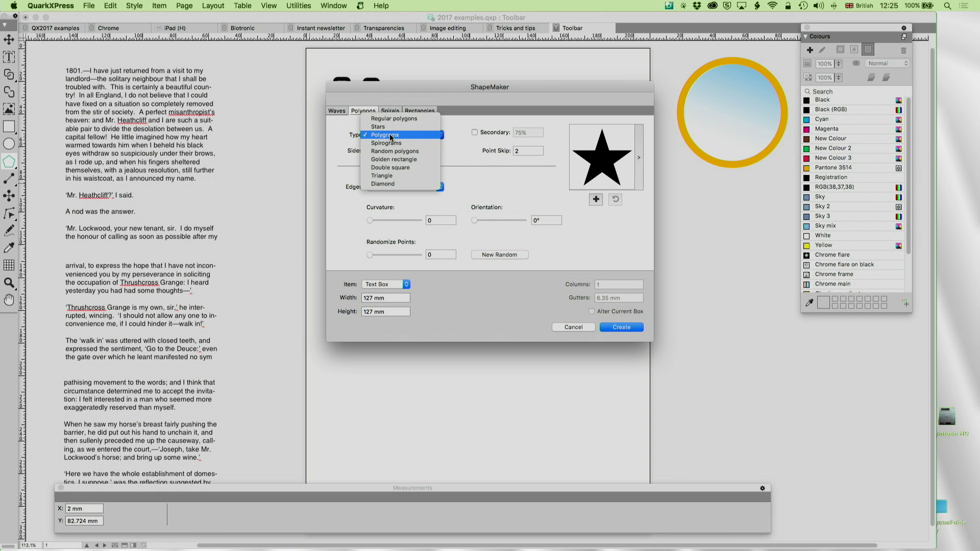
left_click(394, 144)
left_click(393, 137)
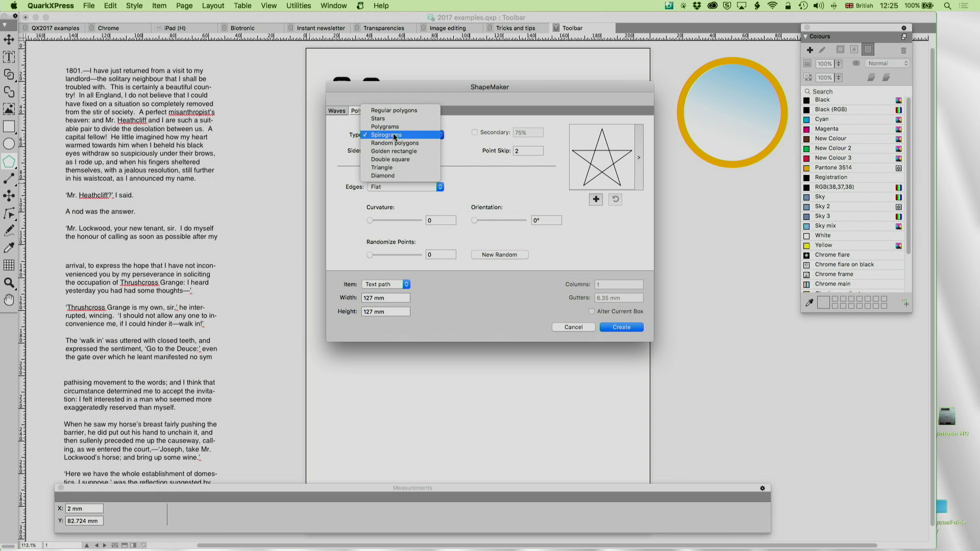
left_click(396, 137)
left_click(395, 133)
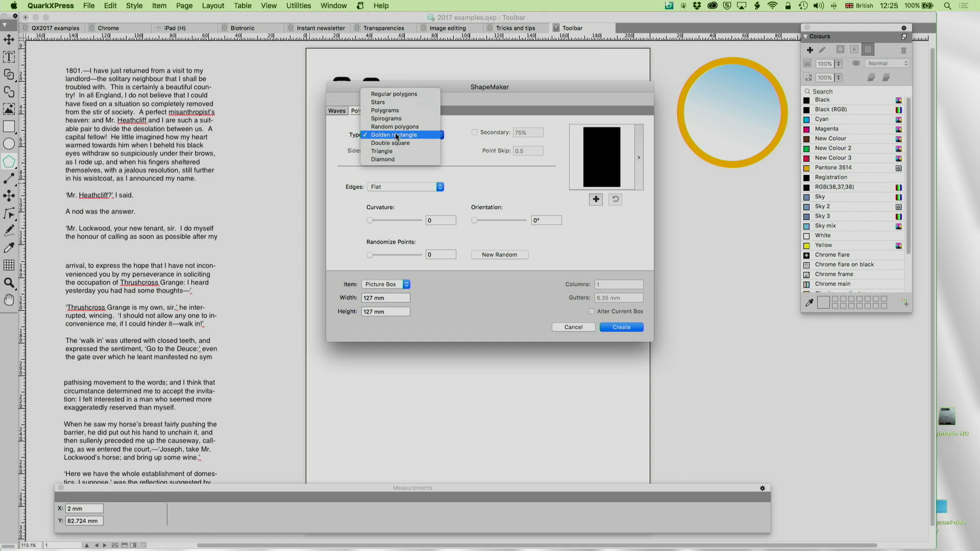
left_click(395, 140)
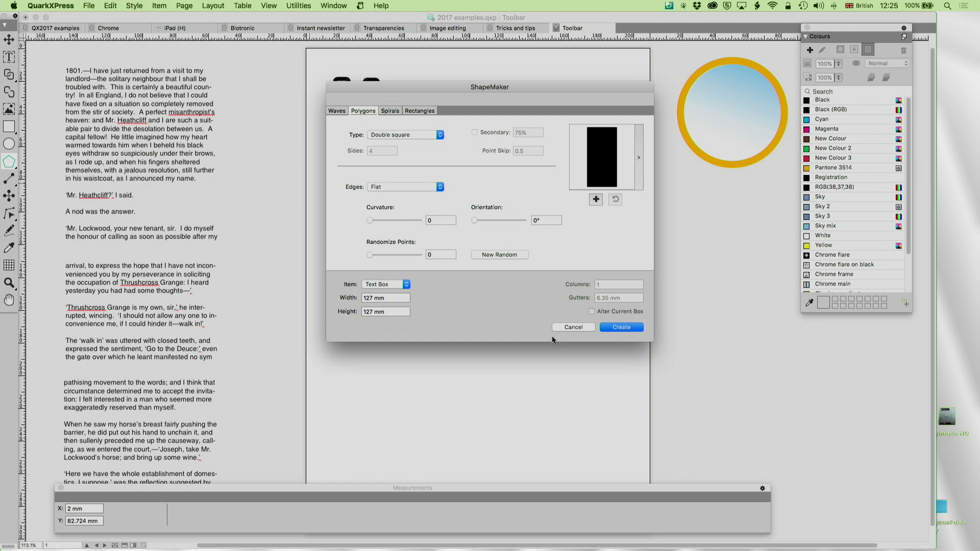
left_click(573, 327)
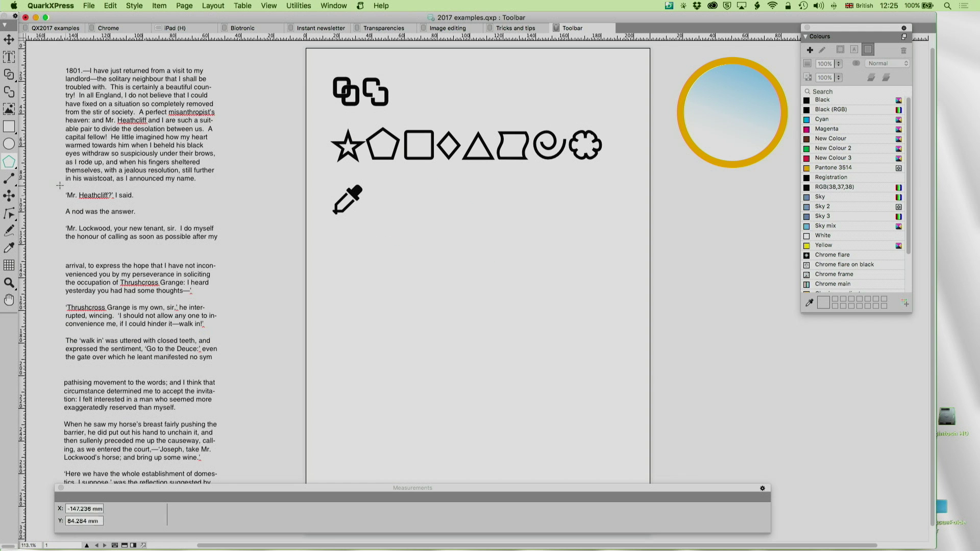
Choose the Diamond shape tool and open its settings.
left_click_drag(9, 162, 56, 164)
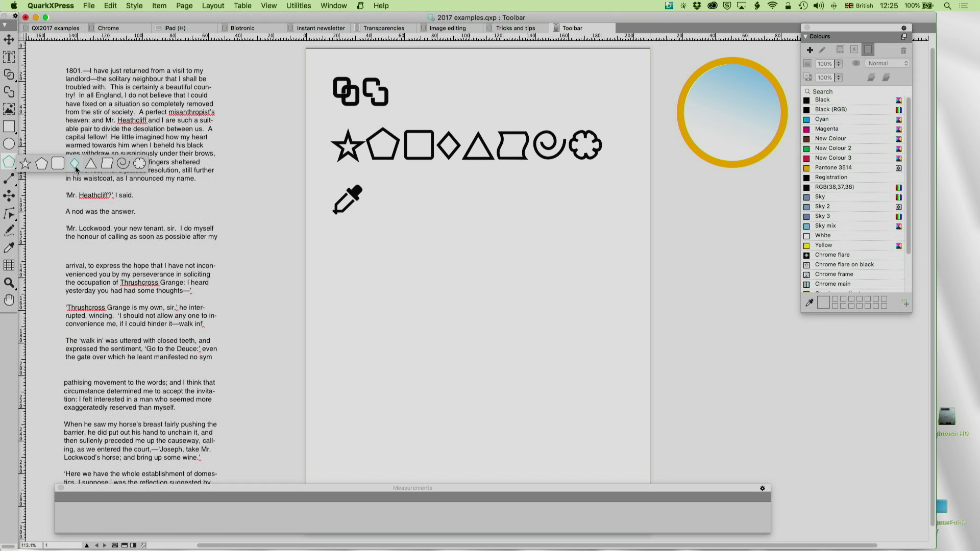
left_click(74, 166)
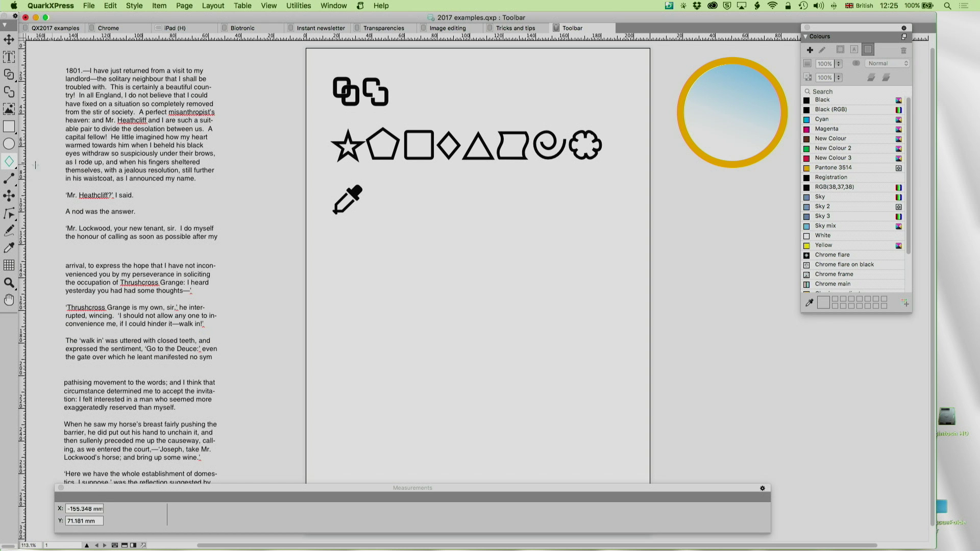
double_click(8, 161)
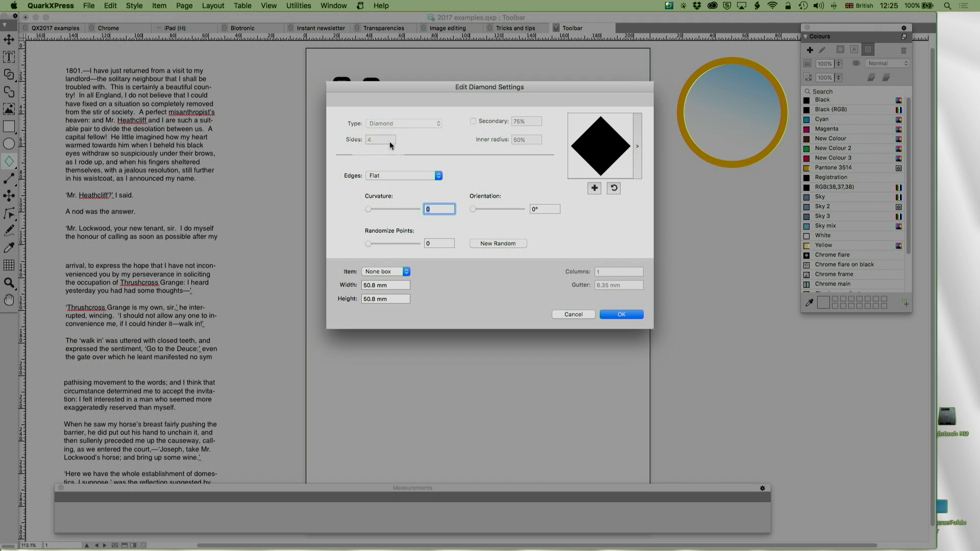
Set the diamond's edges to Concave and its item type to Text Box.
left_click_drag(473, 209, 448, 215)
left_click_drag(402, 174, 366, 210)
left_click(406, 271)
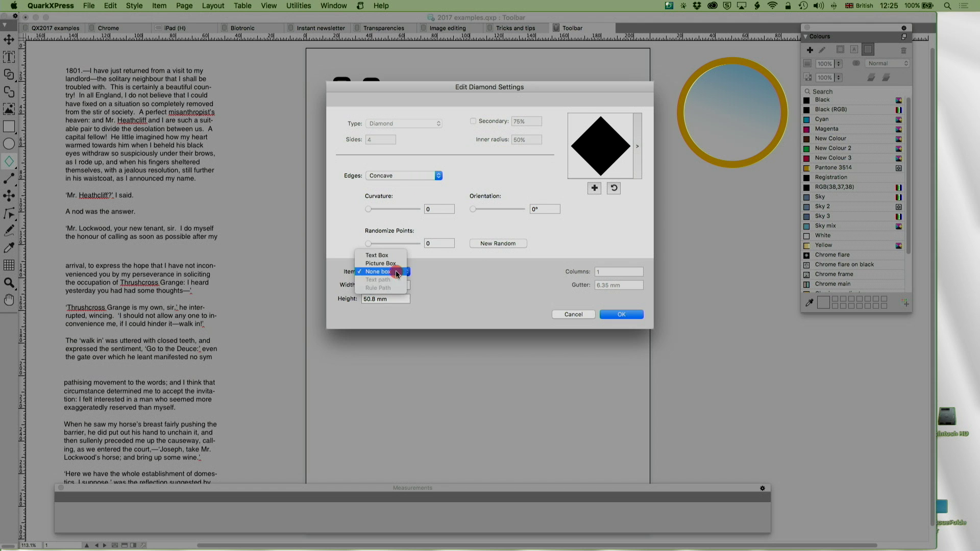
left_click(381, 256)
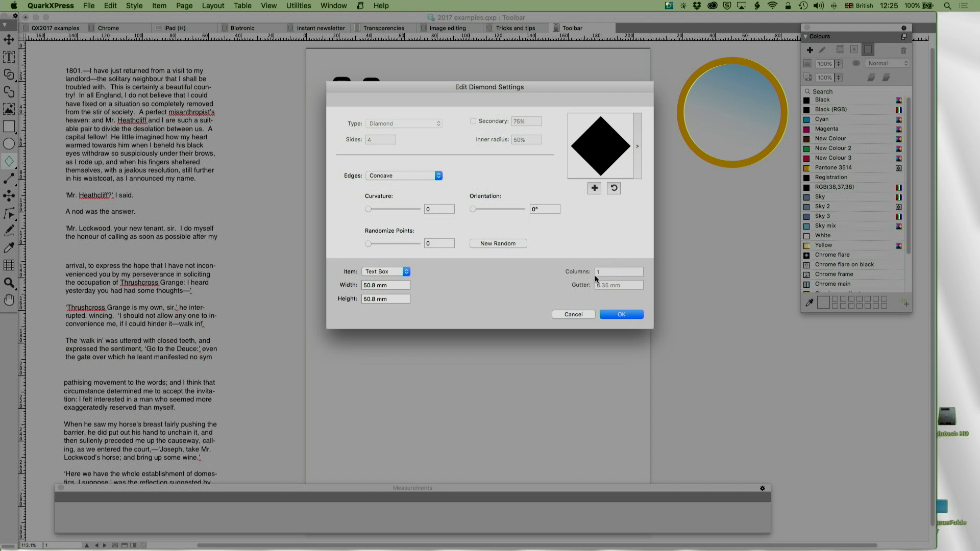
Set the diamond's edges to Flat and accept the settings.
left_click(397, 176)
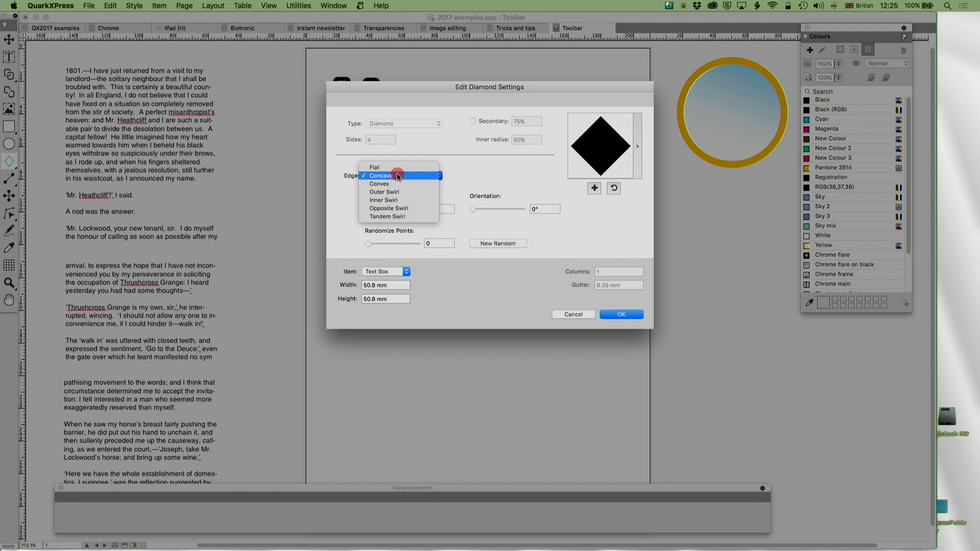
left_click(395, 168)
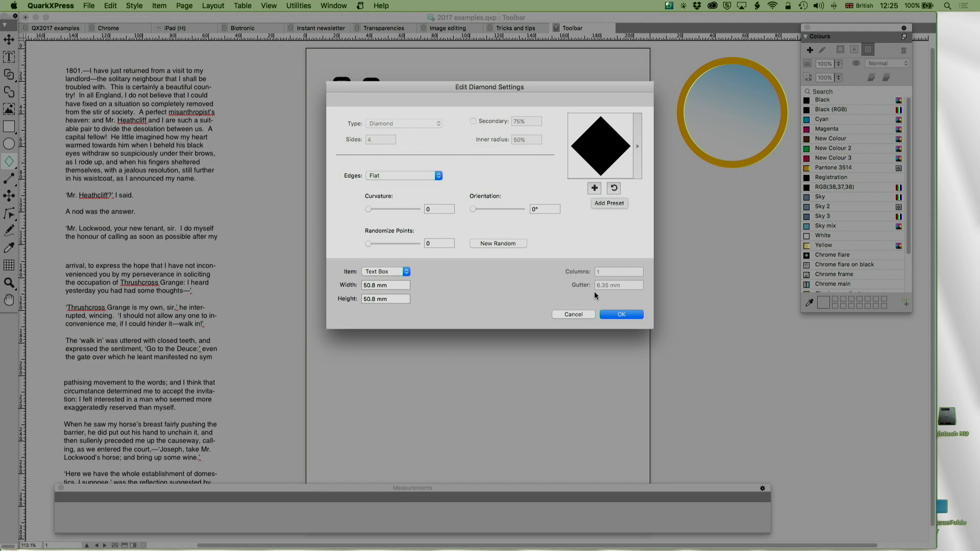
left_click(621, 314)
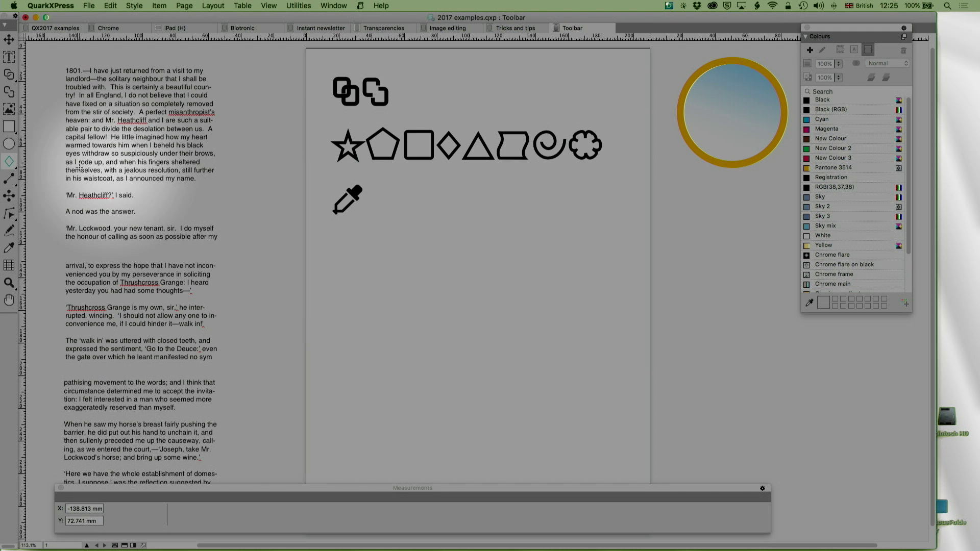
Choose the Triangle shape tool and open its settings.
left_click(9, 161)
left_click(88, 170)
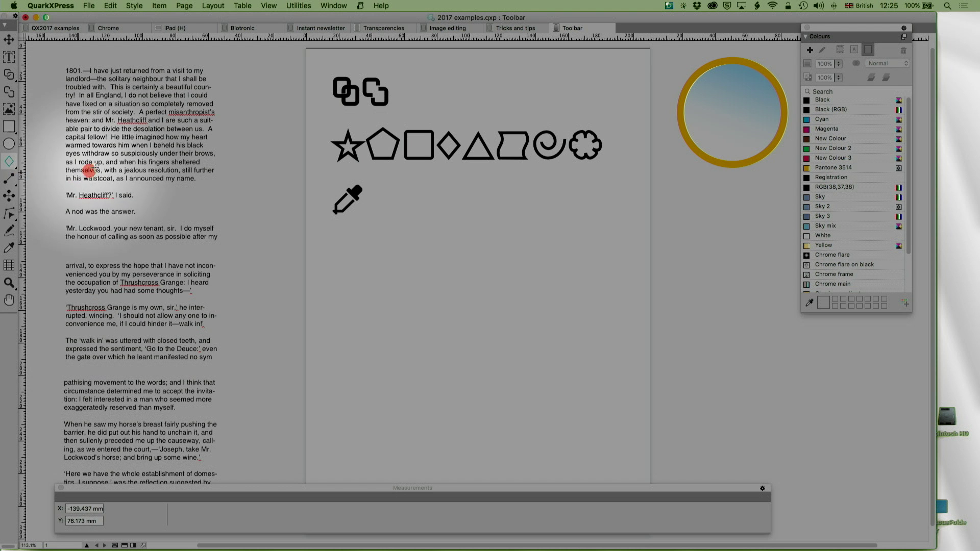
left_click(11, 163)
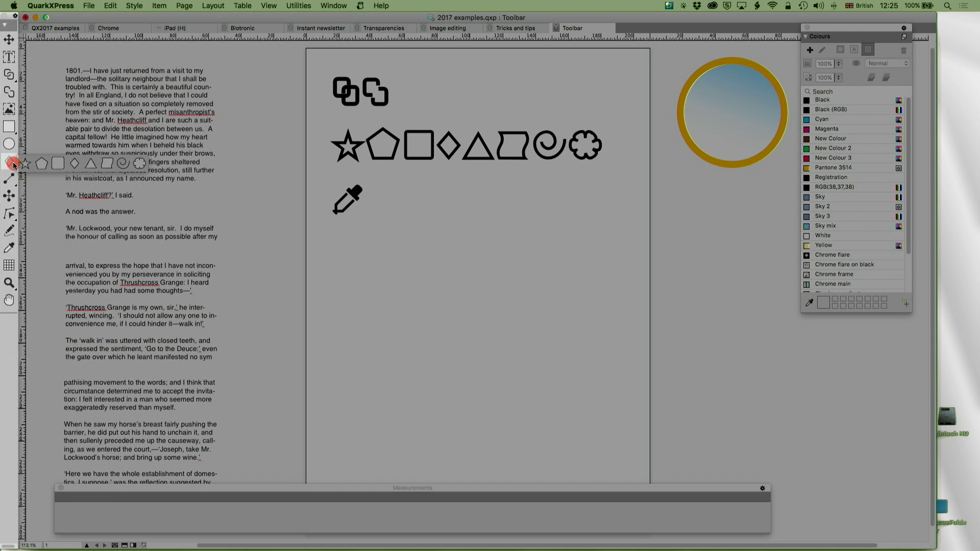
left_click(90, 163)
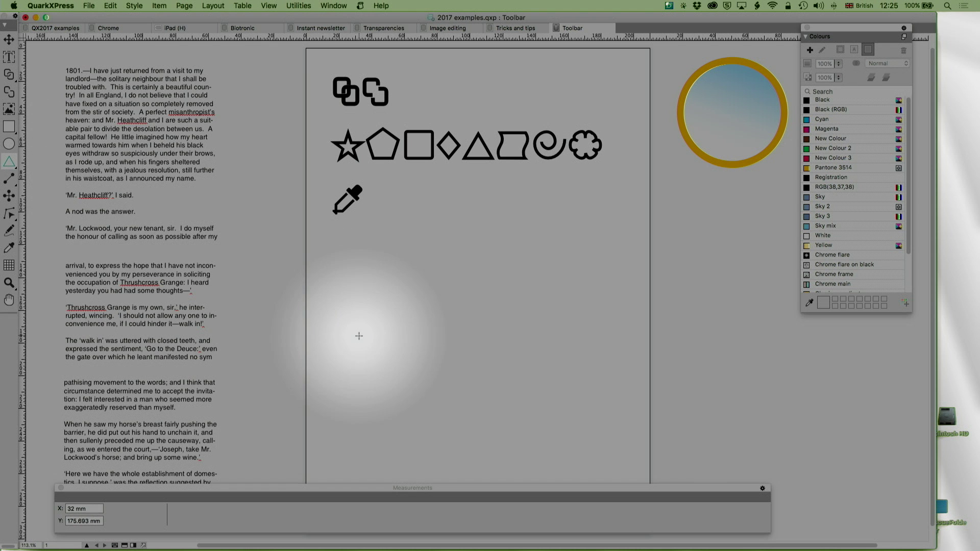
double_click(9, 162)
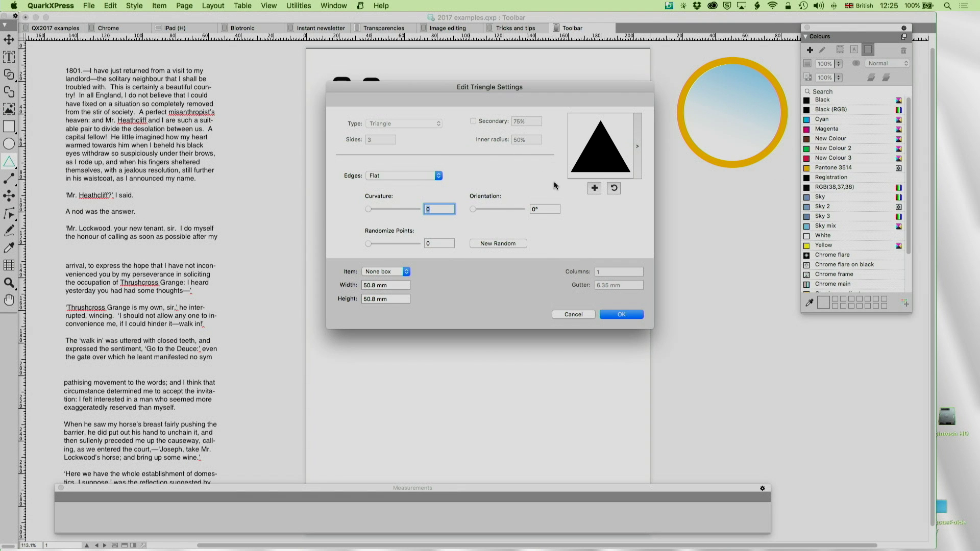
Try Outer Swirl edges with 0.77 curvature and Tandem Swirl edges with 1.51 curvature on the triangle.
left_click(381, 175)
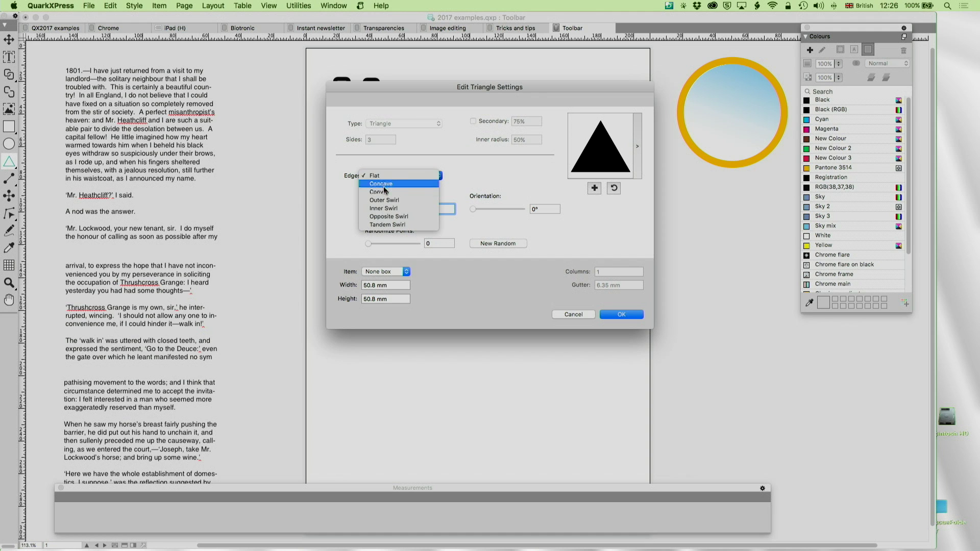
left_click(384, 199)
mouse_move(374, 207)
left_mouse_down()
mouse_move(424, 215)
mouse_move(381, 209)
left_mouse_up()
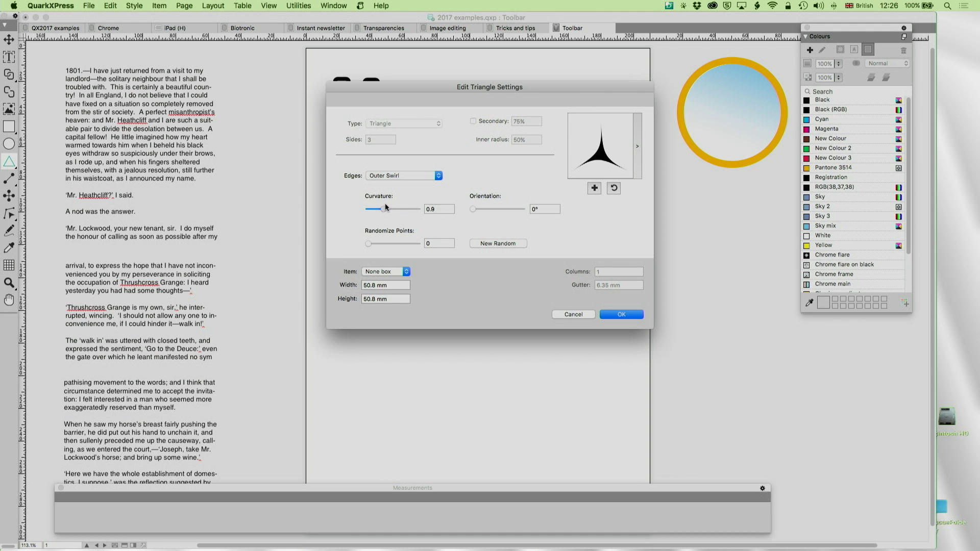
left_click(374, 176)
left_click(383, 199)
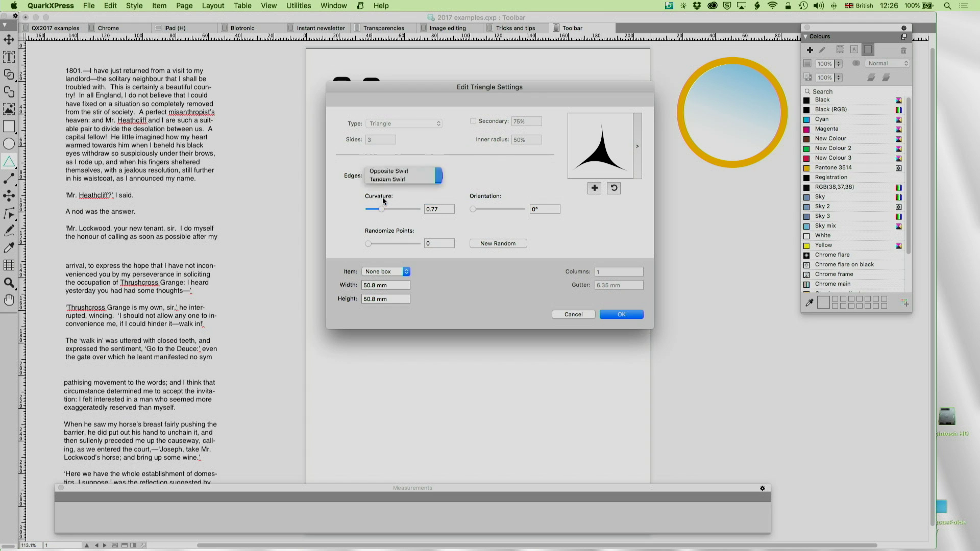
left_click_drag(381, 209, 394, 212)
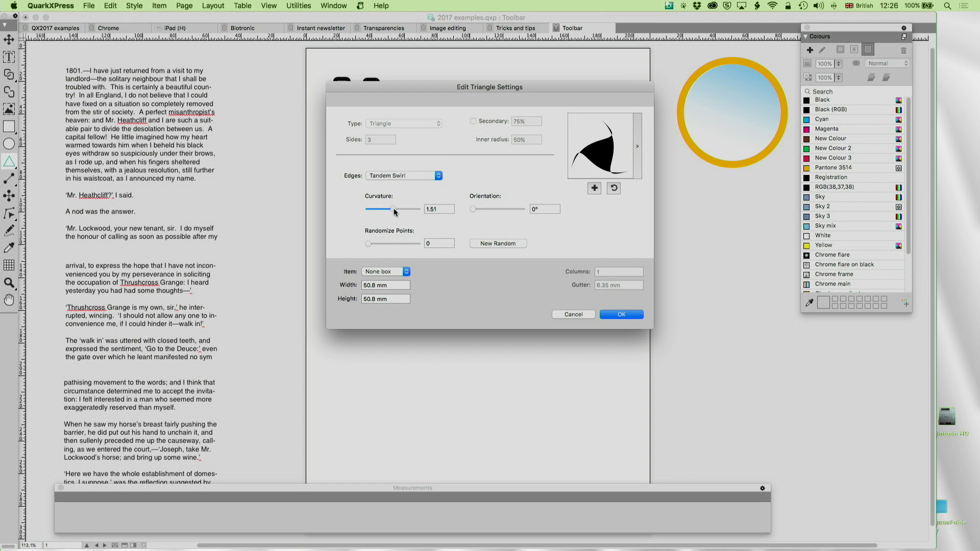
Try a 232° orientation and Randomize Points of 78 with new random variations on the triangle, and cancel the settings.
left_click_drag(484, 212, 505, 210)
left_click_drag(366, 241, 407, 244)
left_click(509, 247)
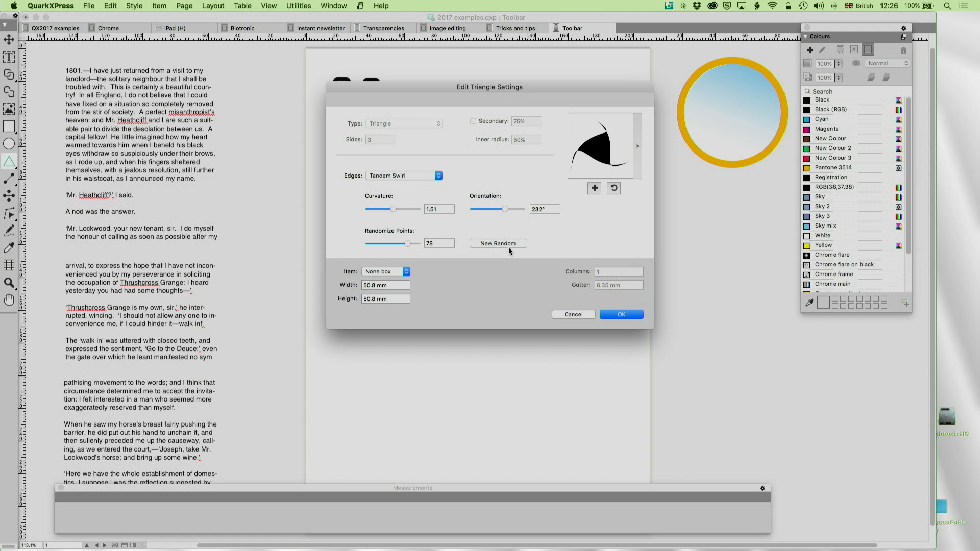
left_click(508, 246)
left_click(574, 315)
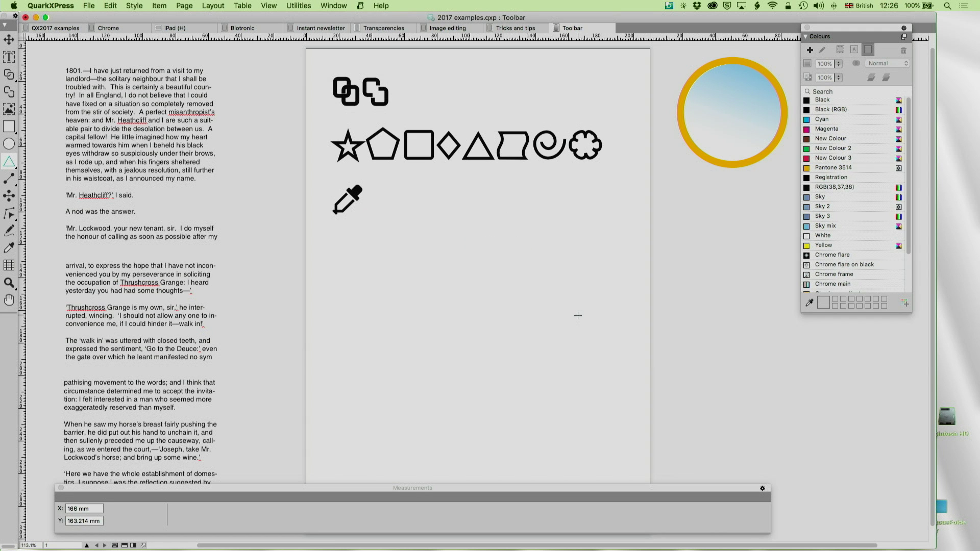
Draw a shape about 99 mm square with the Rounded Rectangle tool in the middle of the page.
left_click(14, 165)
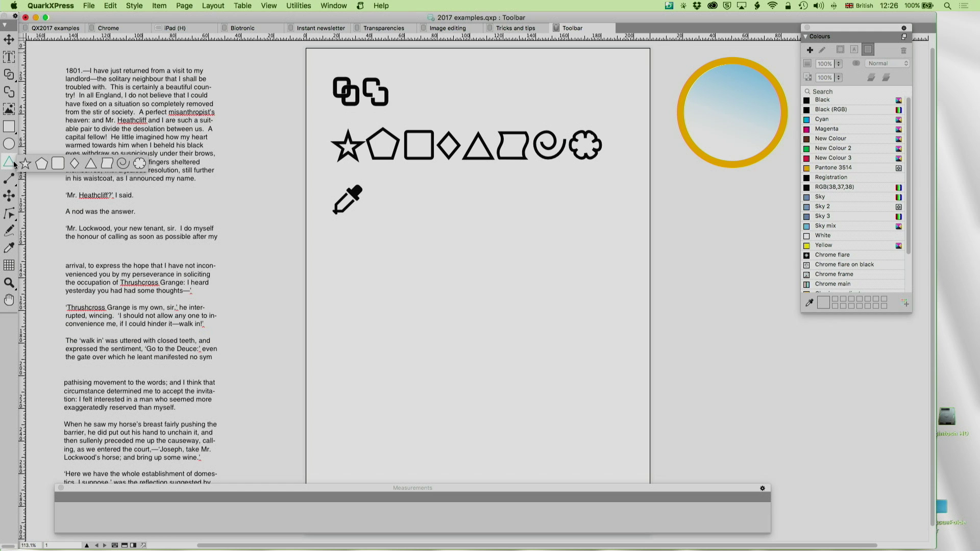
left_click(58, 163)
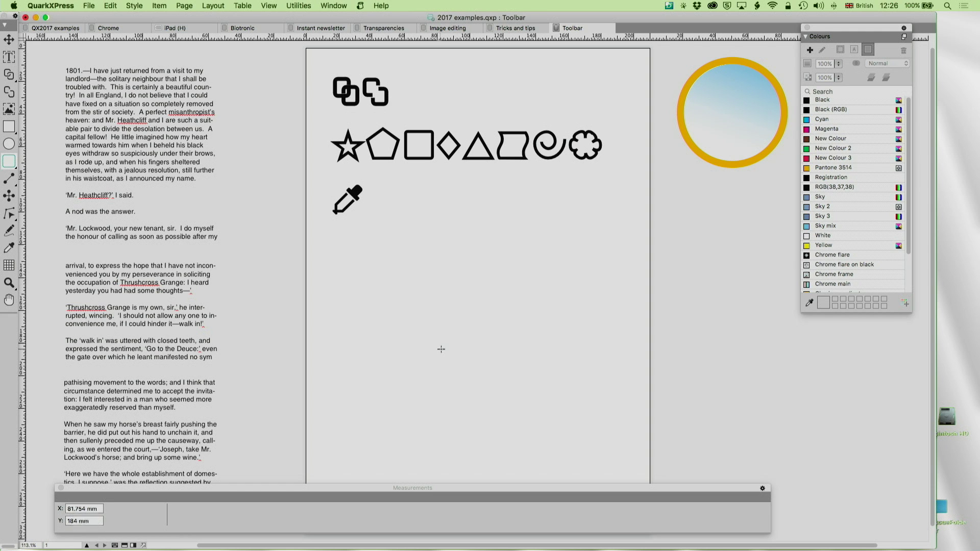
left_click_drag(378, 249, 549, 389)
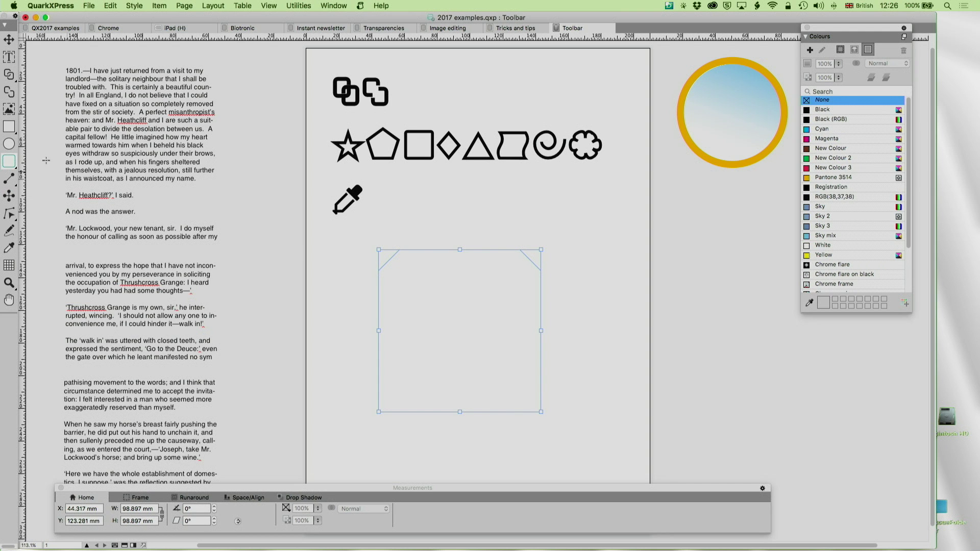
Open the Rounded Rectangle tool's settings and set the top-left and bottom-left corners to Rounded.
double_click(8, 161)
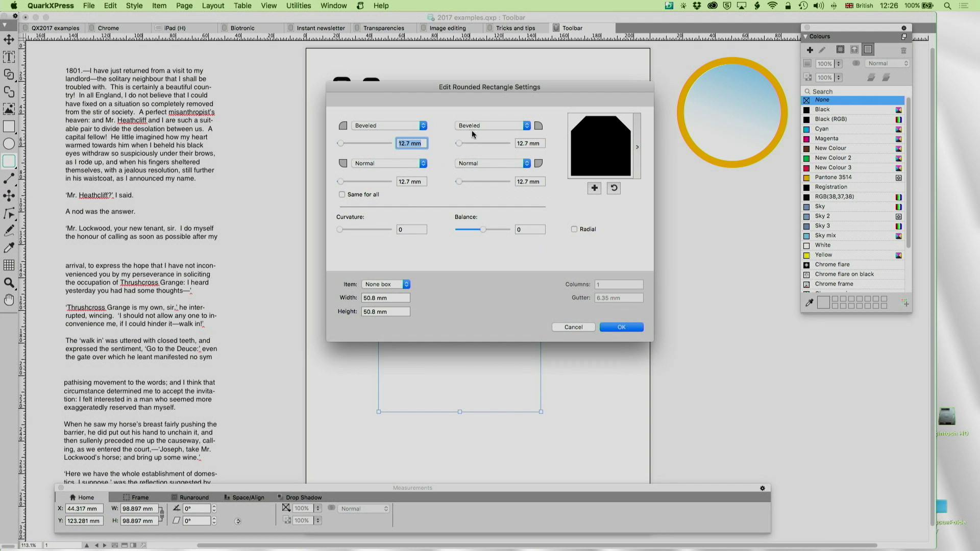
left_click(390, 123)
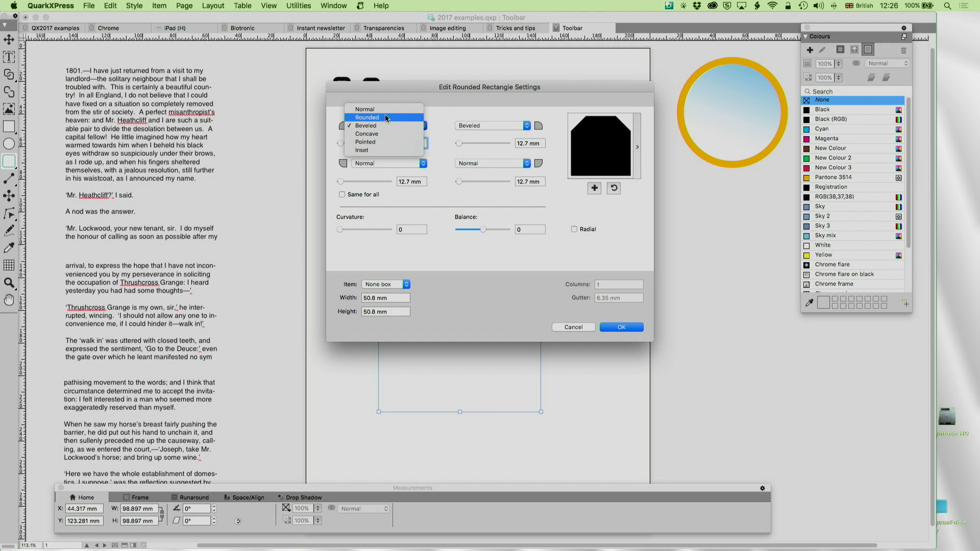
left_click(383, 124)
left_click(383, 163)
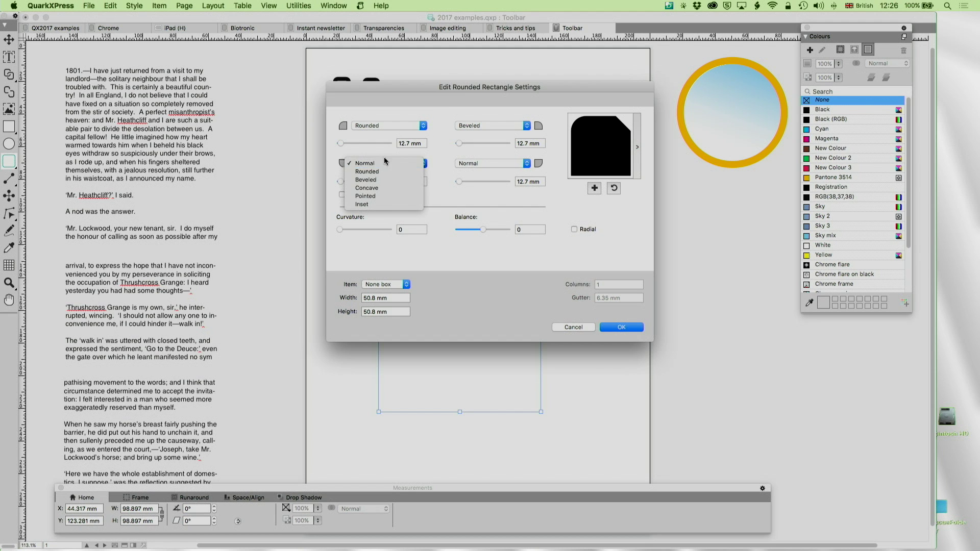
left_click(383, 172)
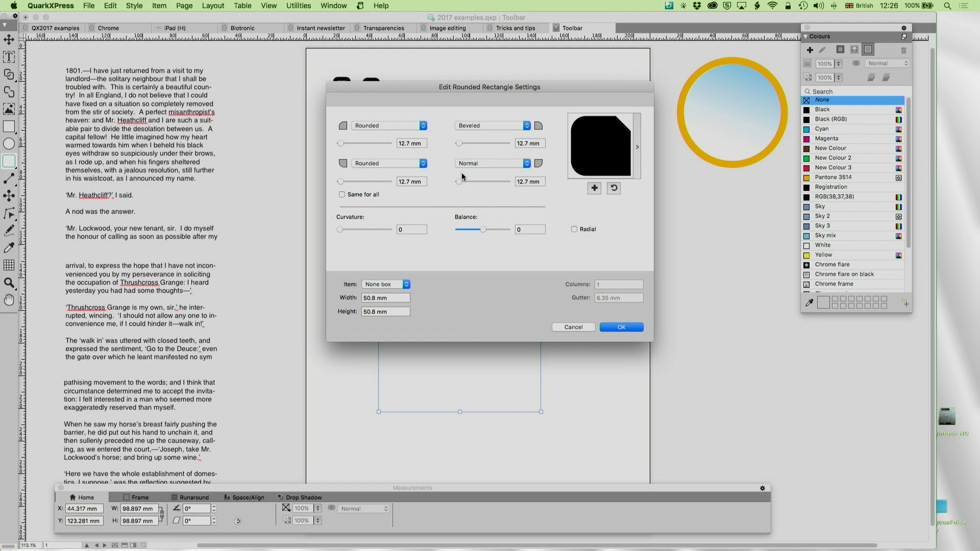
Set the top-right corner to Concave with a 0 mm size and the bottom-right corner to Rounded.
left_click(491, 126)
left_click(486, 133)
mouse_move(459, 144)
left_mouse_down()
mouse_move(450, 155)
mouse_move(471, 150)
mouse_move(451, 158)
left_mouse_up()
left_click(480, 165)
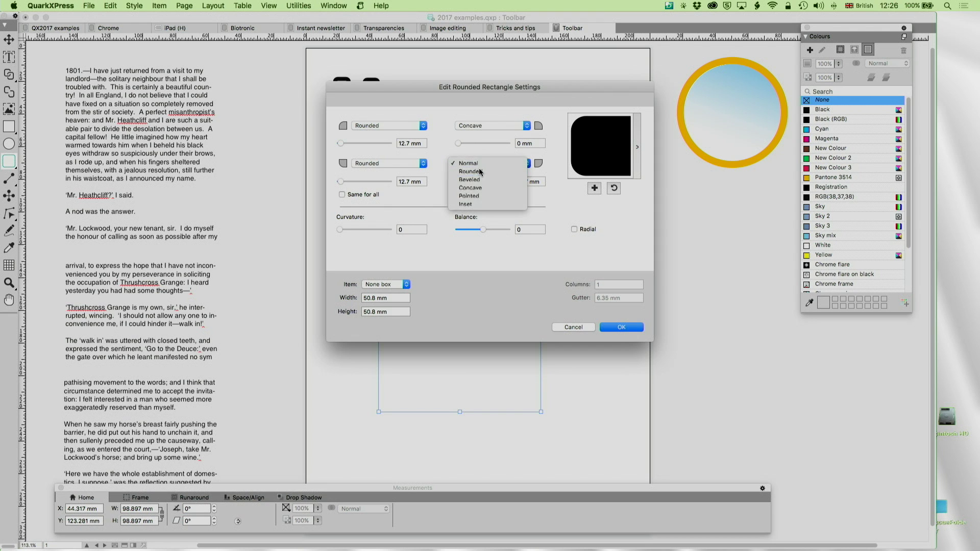
left_click(479, 171)
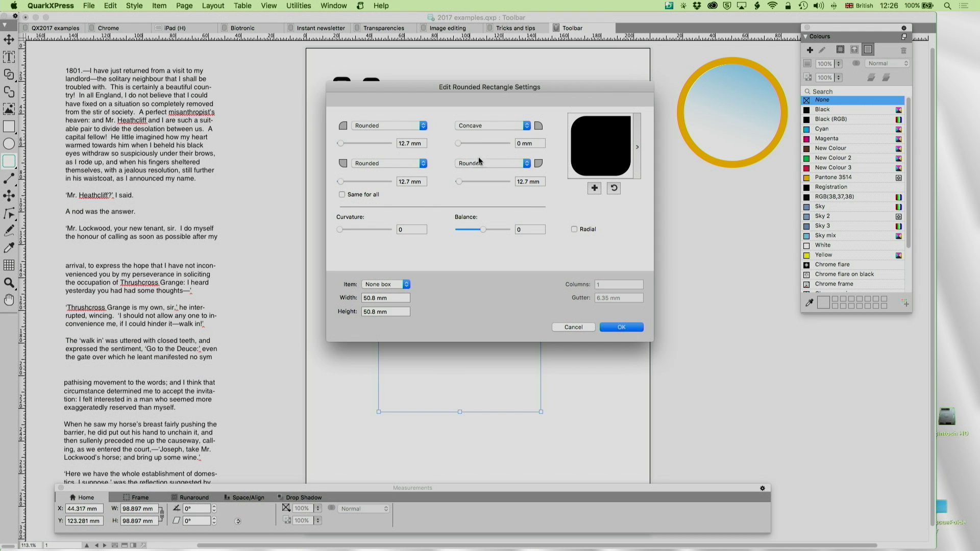
Change the top-right corner to Rounded and the bottom-left corner to Pointed to form a speech bubble.
left_click(488, 127)
left_click(487, 115)
left_click(386, 162)
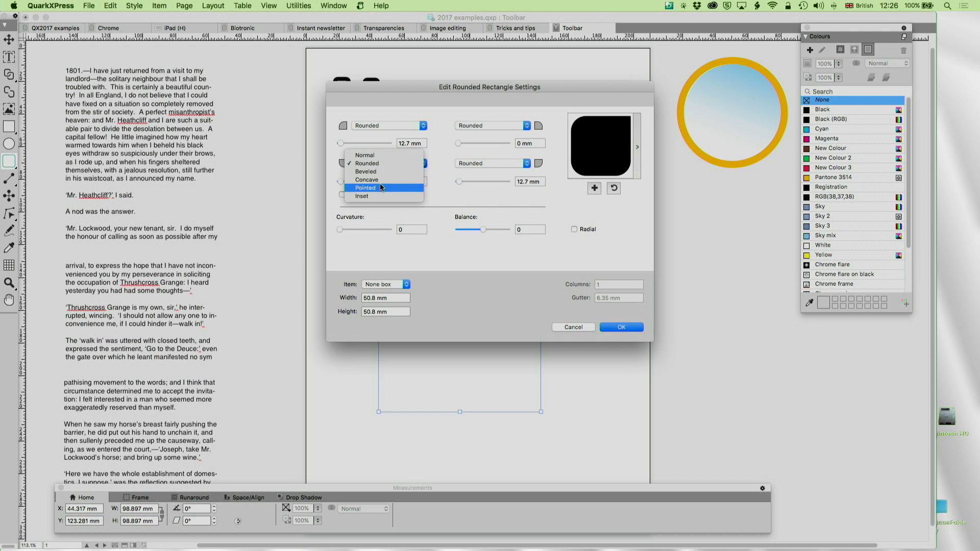
left_click(384, 182)
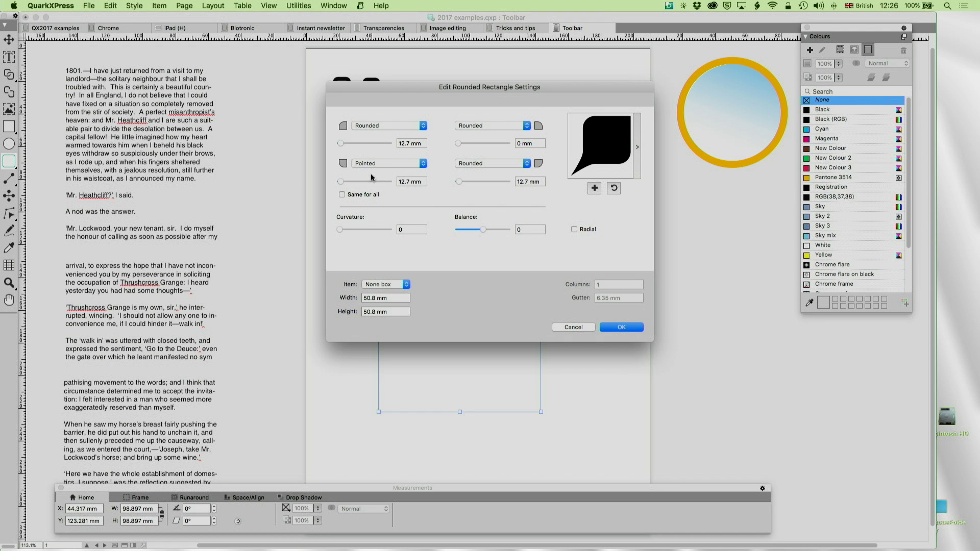
Set the top-right corner size to 11 mm and the pointed bottom-left corner size to 5 mm, and accept the settings.
double_click(421, 182)
type("6")
key("BackSpace")
type("3")
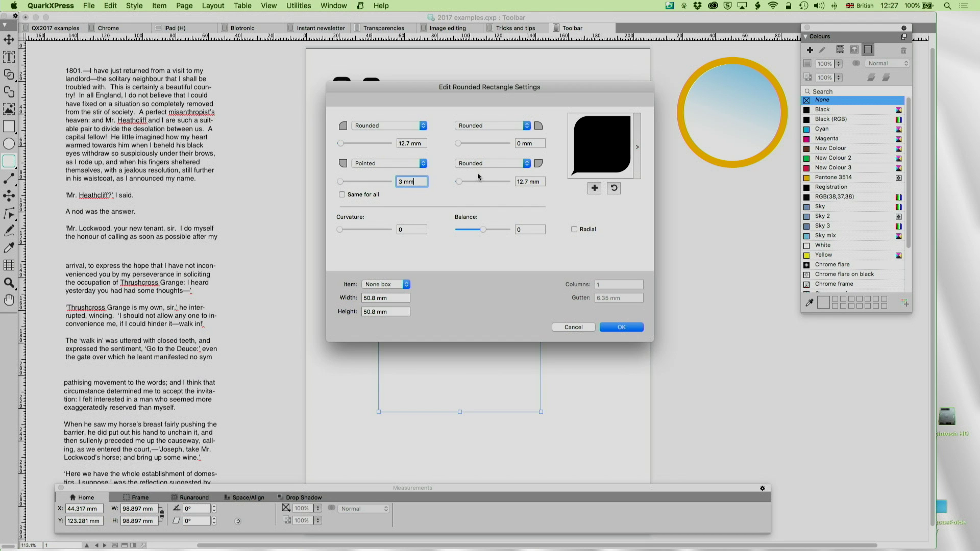
left_click(533, 145)
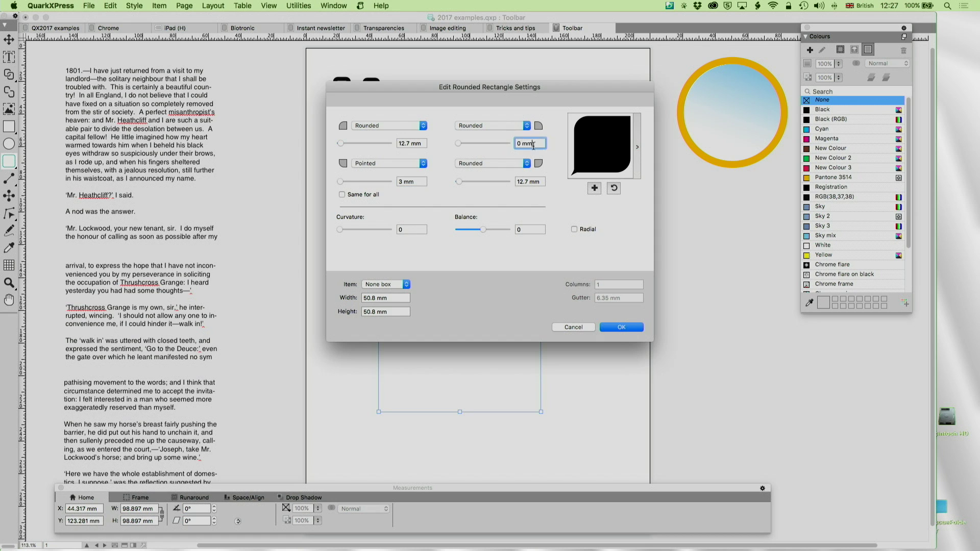
type("10")
left_click(411, 180)
key("Up")
key("Up")
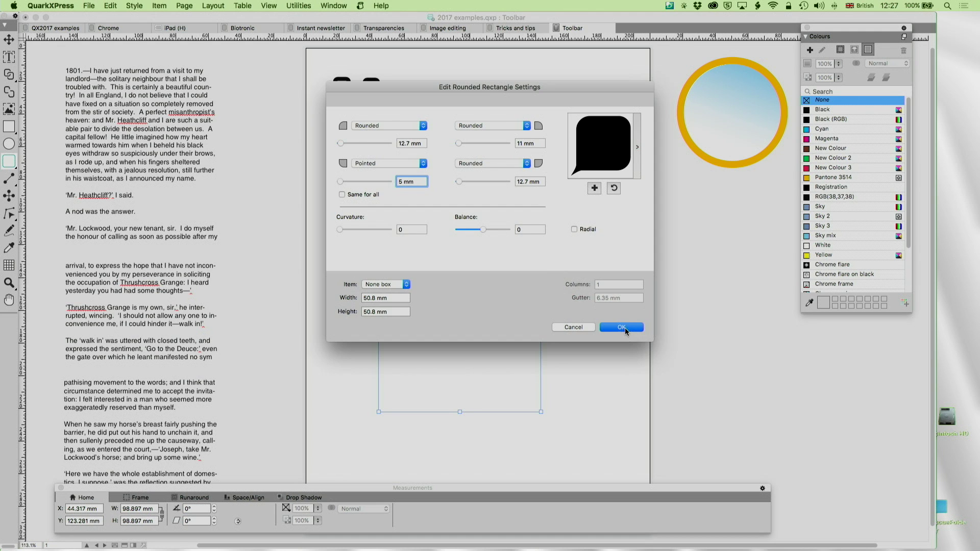
left_click(625, 330)
Draw three speech bubbles about 67, 65 and 126 mm square, filled with Sky mix, Sky 3 and Sky 2 respectively.
left_click_drag(593, 206, 704, 316)
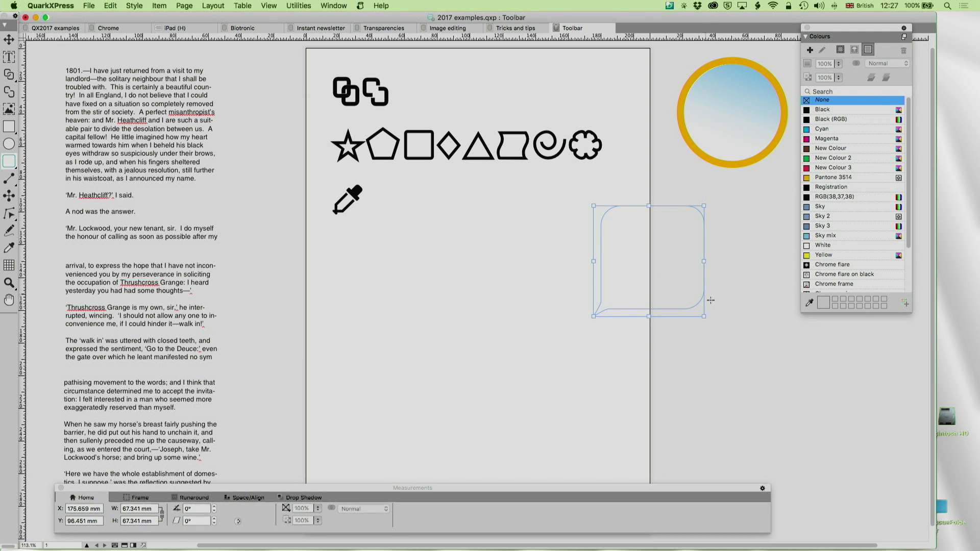
left_click(830, 237)
left_click_drag(399, 403, 502, 302)
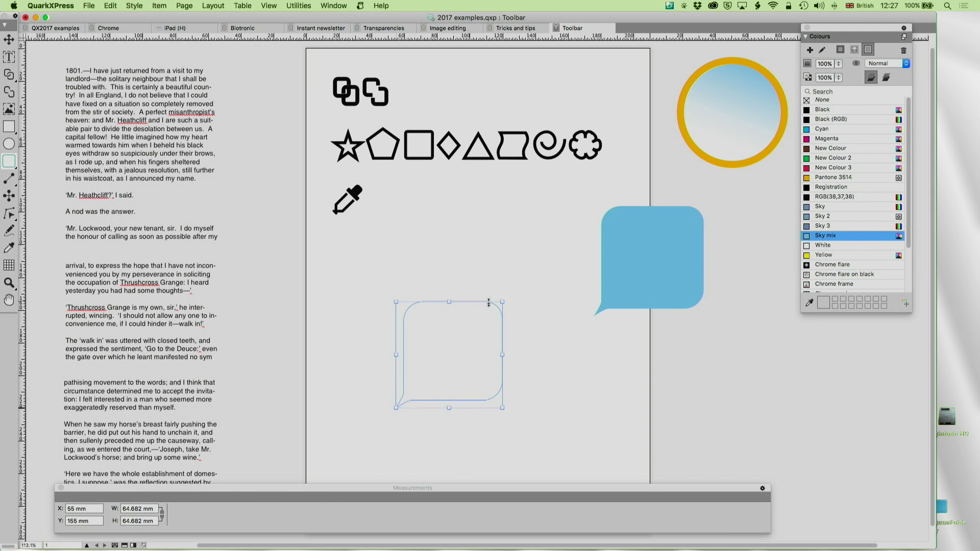
left_click(839, 226)
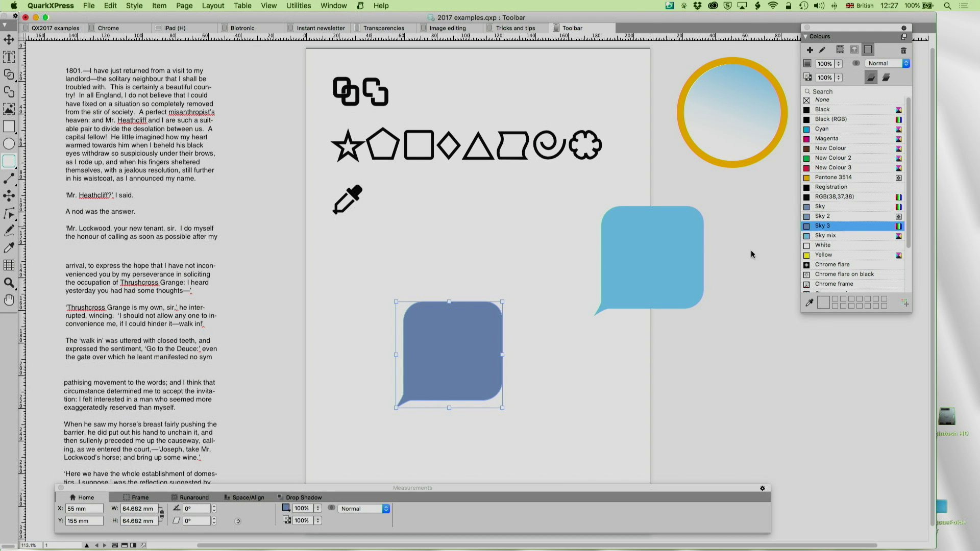
left_click_drag(305, 363, 510, 157)
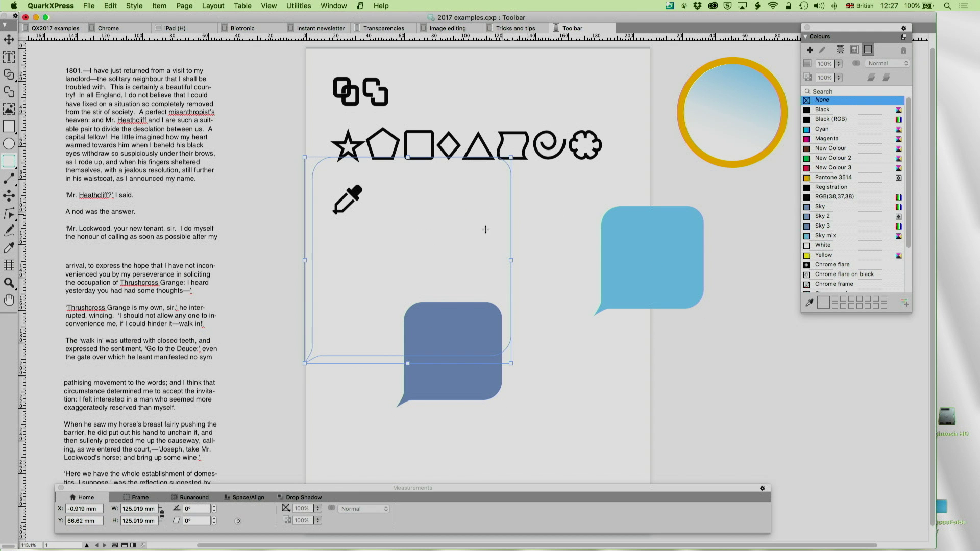
left_click(838, 216)
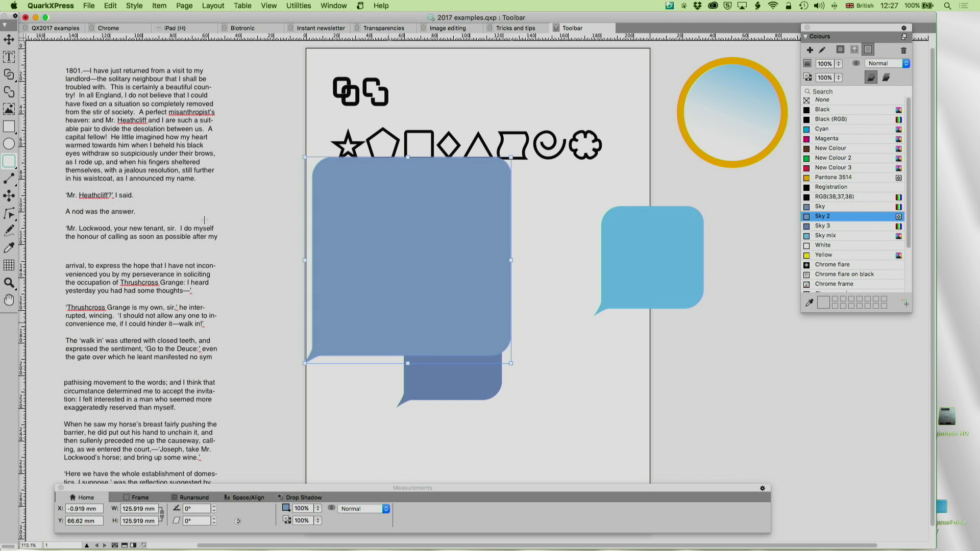
Delete all three speech bubbles from the layout.
left_click(8, 40)
key("super+a")
key("Delete")
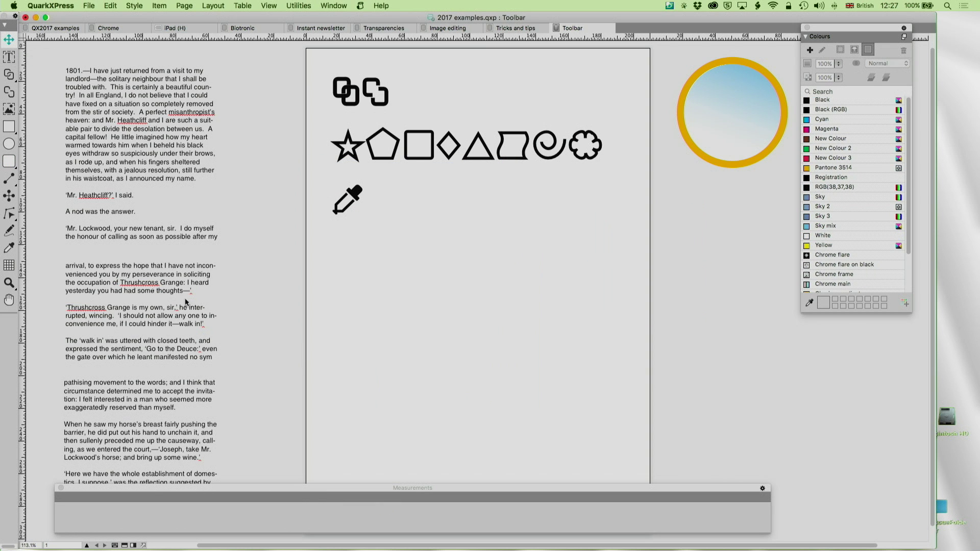
Reopen the Rounded Rectangle tool's settings and set both top corners to Beveled.
double_click(11, 162)
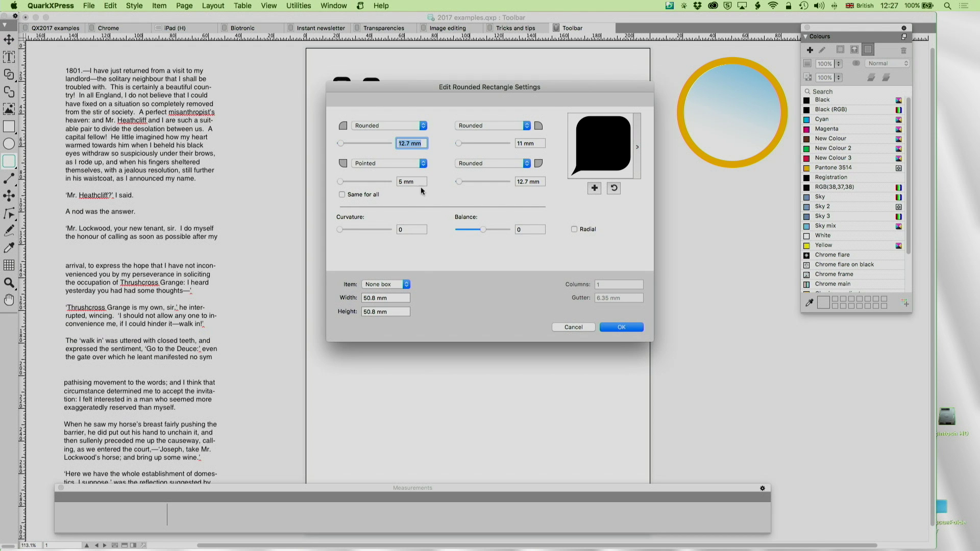
left_click(372, 125)
left_click(368, 134)
left_click(490, 125)
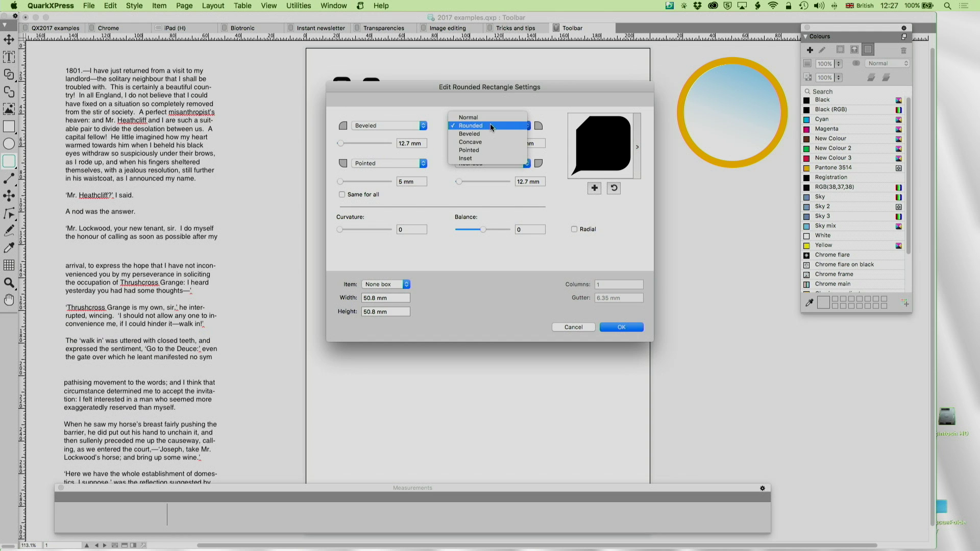
left_click(489, 133)
Set both bottom corners to Normal and accept the Rounded Rectangle settings.
left_click(388, 163)
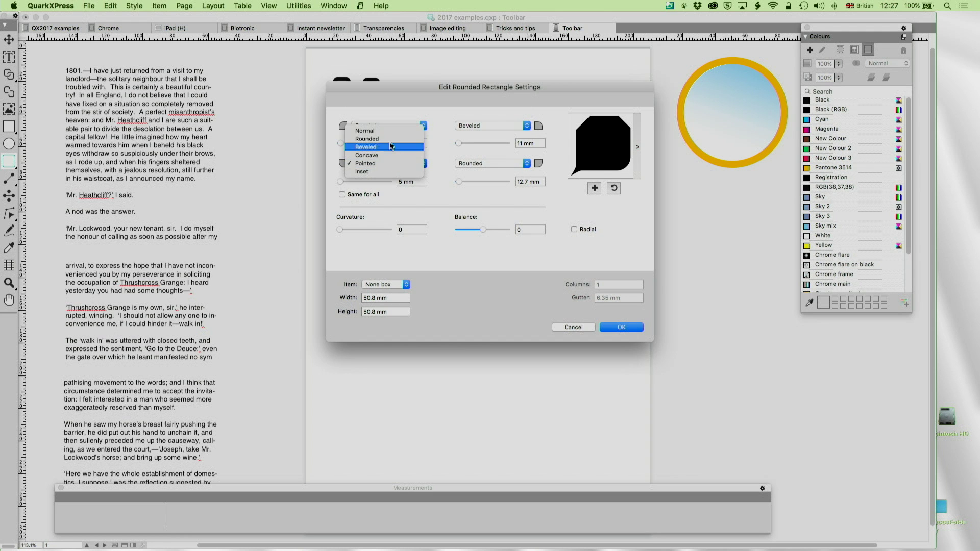
left_click(368, 131)
left_click(493, 163)
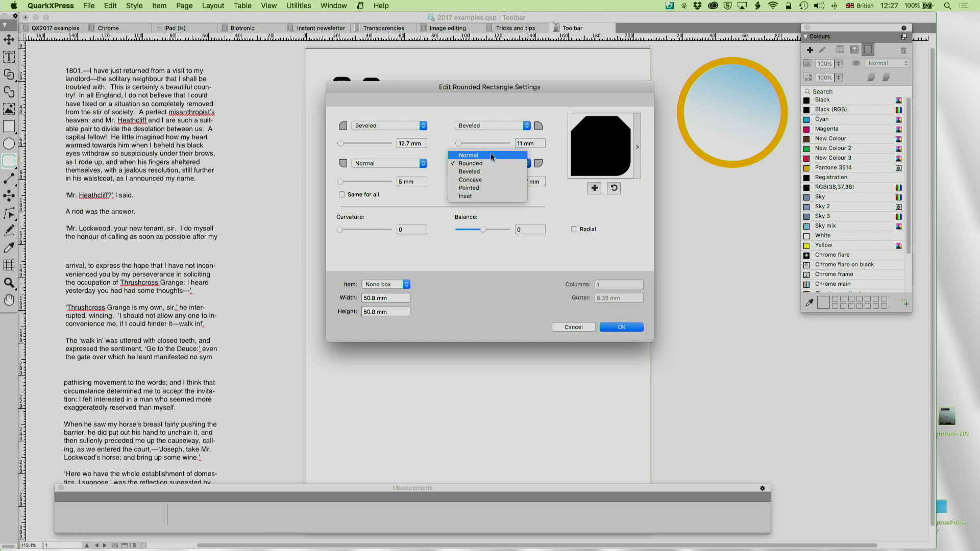
left_click(489, 155)
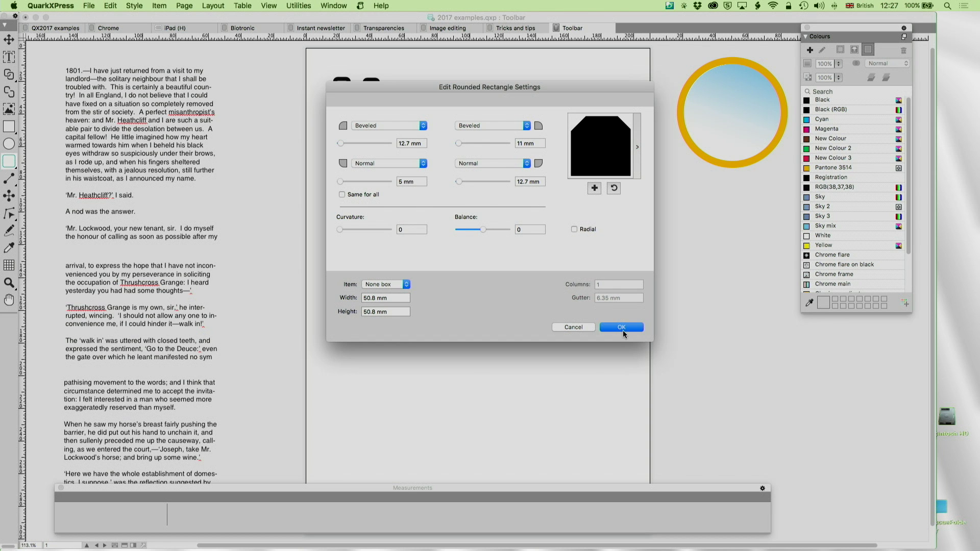
left_click(622, 327)
Draw bevelled tags about 79 mm and 71 mm square plus a narrow one, and delete the narrow tag.
left_click_drag(469, 329, 598, 255)
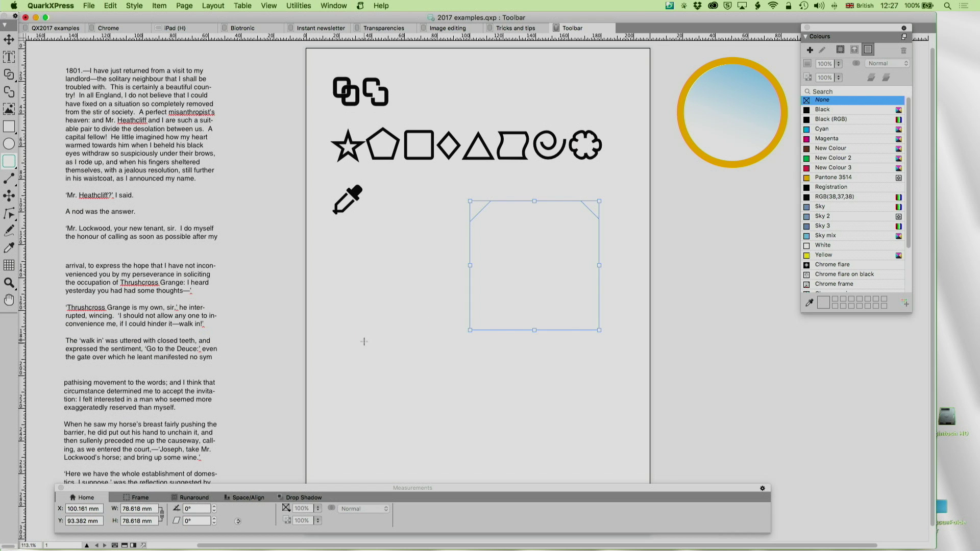
left_click_drag(457, 329, 367, 339)
left_click(9, 40)
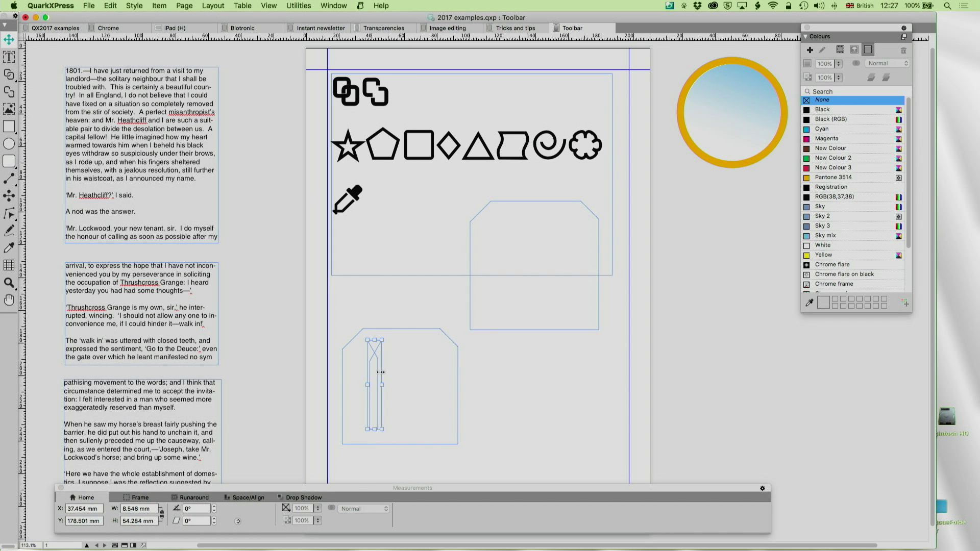
key("Delete")
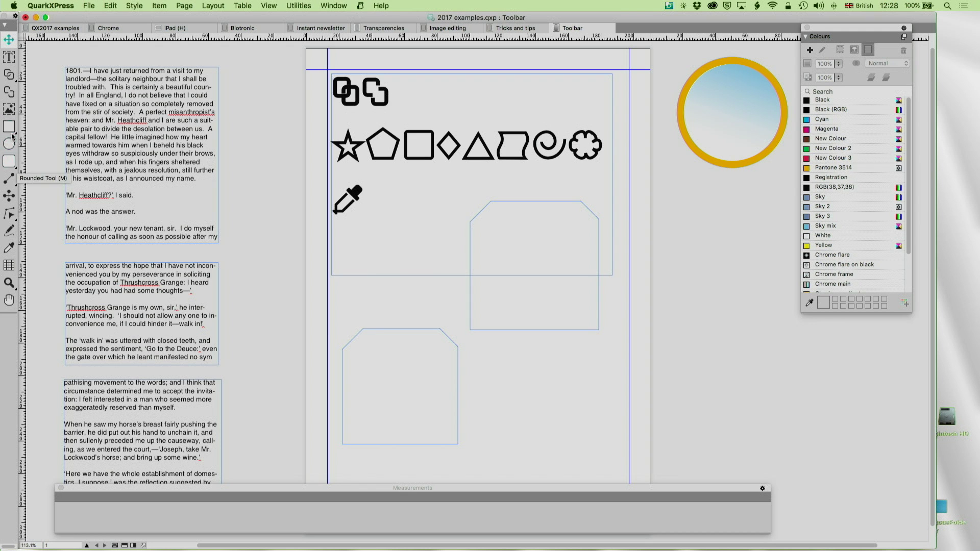
Draw three more bevelled tags of different proportions, one at the page's lower right and two on the pasteboard beside it.
left_click(9, 162)
mouse_move(533, 441)
left_mouse_down()
mouse_move(607, 403)
mouse_move(565, 350)
left_mouse_up()
key("ctrl+z")
mouse_move(535, 433)
left_mouse_down()
mouse_move(603, 403)
mouse_move(605, 346)
left_mouse_up()
left_click_drag(673, 381, 750, 208)
left_click_drag(752, 433, 818, 379)
Stretch the tag at the page's lower left wider, and delete all the drawn tags.
left_click(9, 39)
left_click(435, 402)
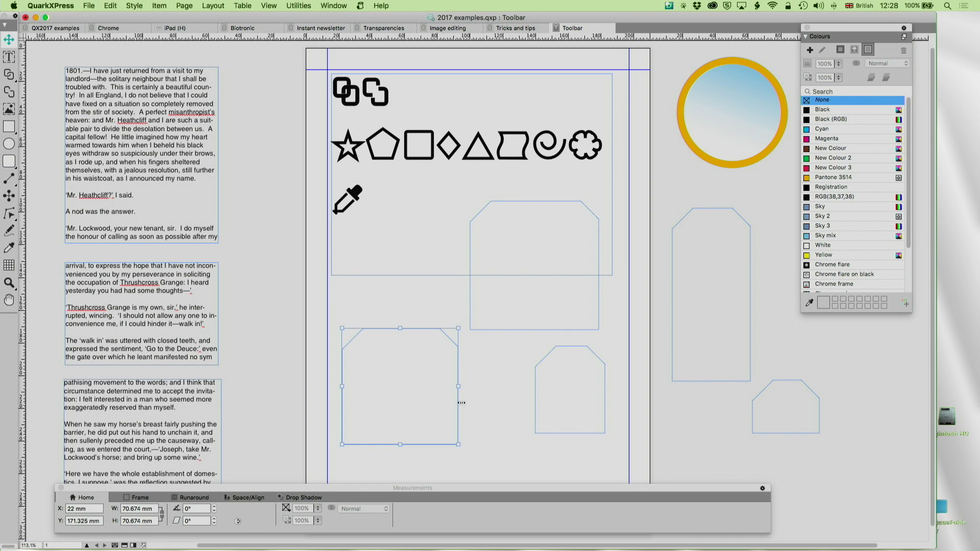
left_click_drag(457, 387, 482, 388)
left_click_drag(381, 288, 782, 414)
key("Delete")
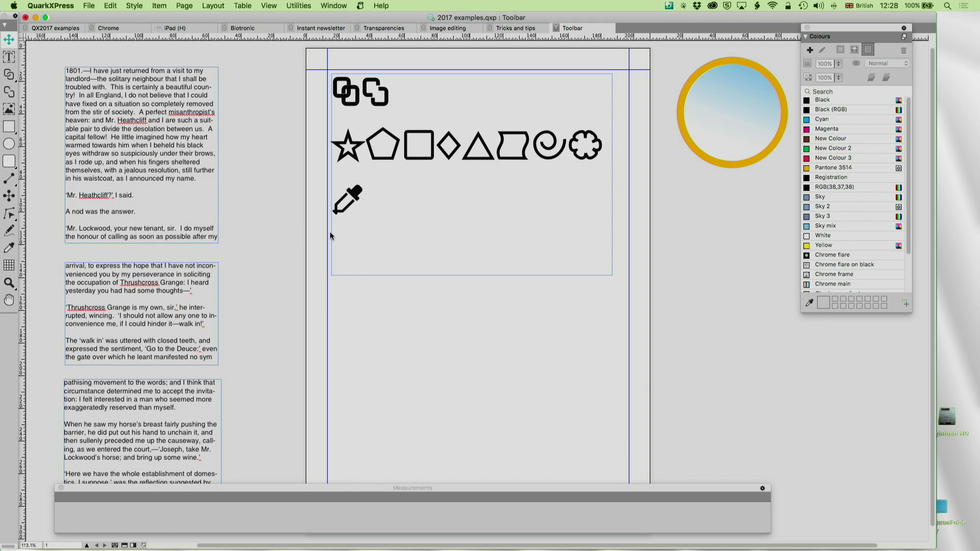
Choose the Wave shape tool and, in its settings, load the preset with a single wavy top and flat other sides.
left_click(8, 161)
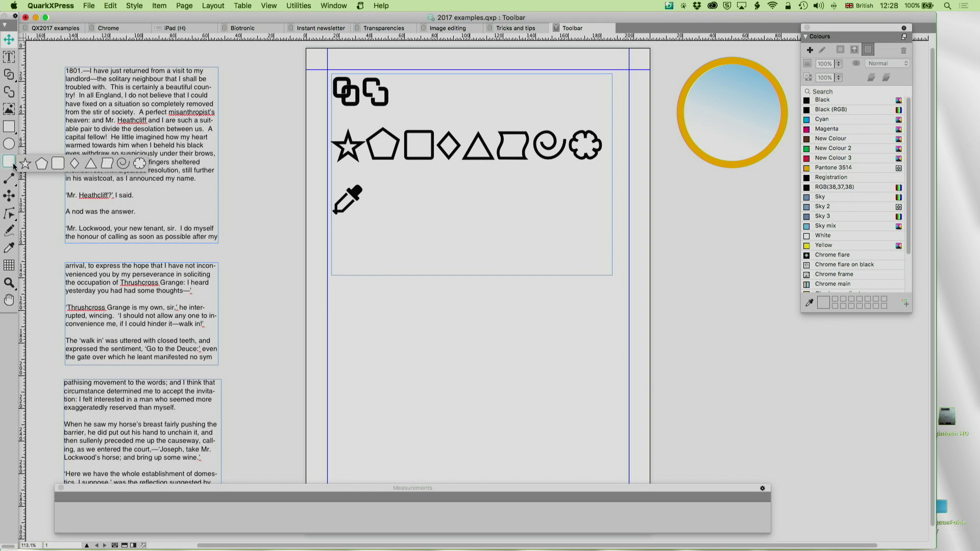
left_click(107, 163)
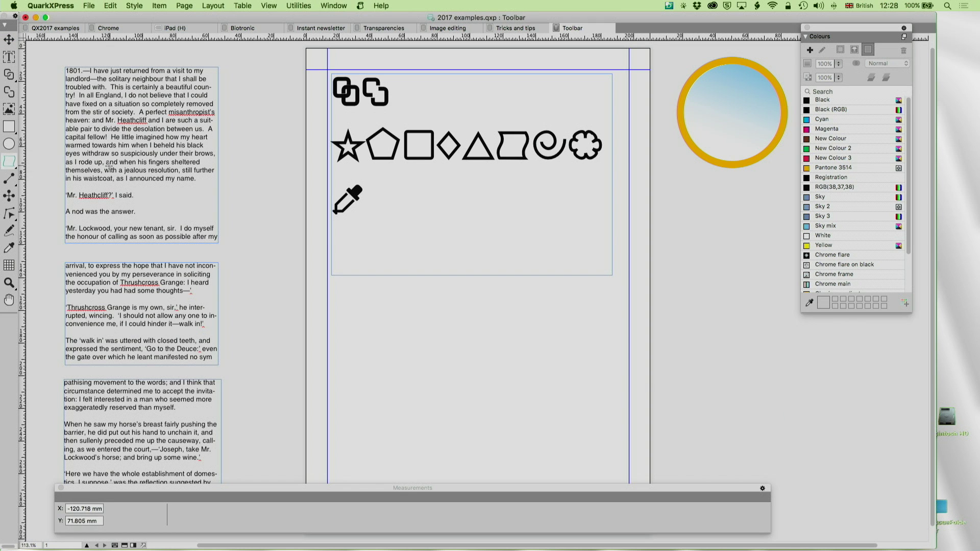
double_click(10, 162)
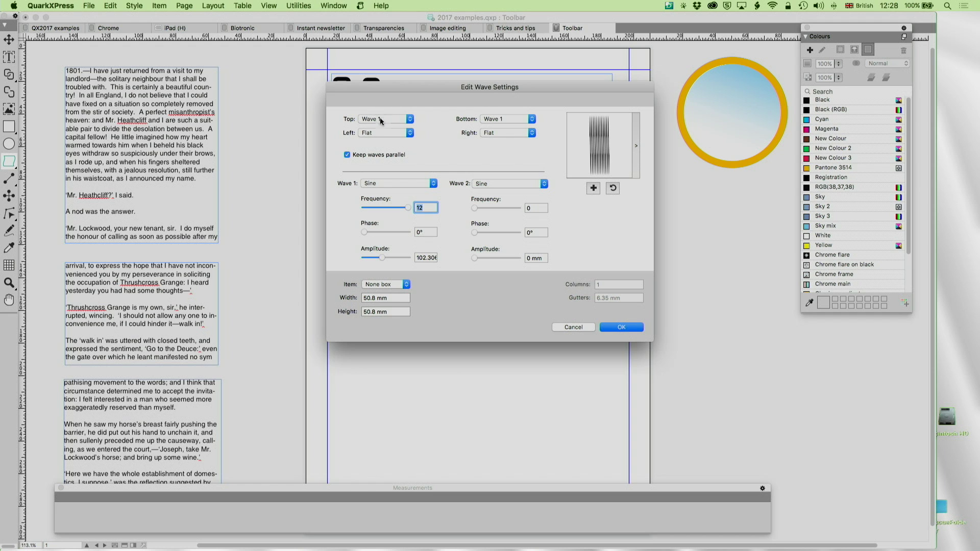
left_click(637, 145)
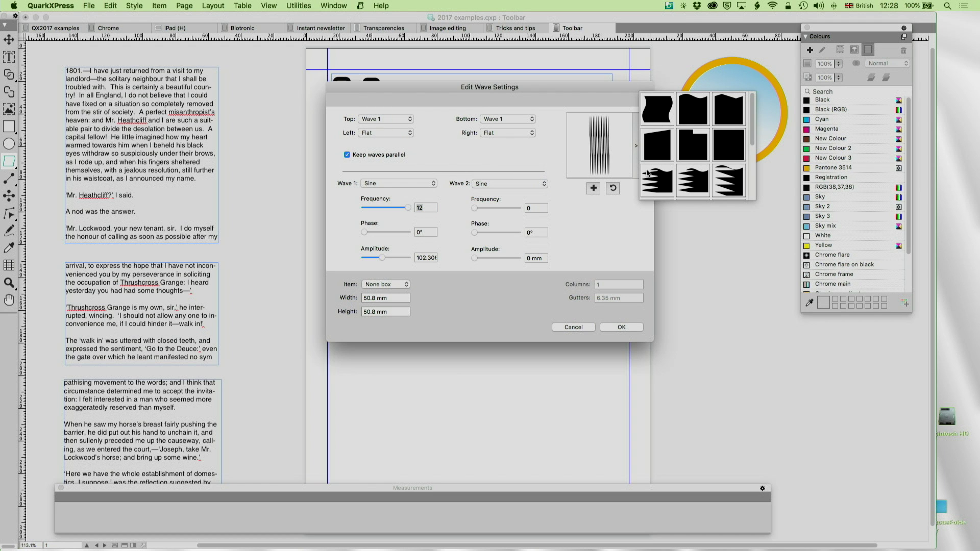
left_click(690, 116)
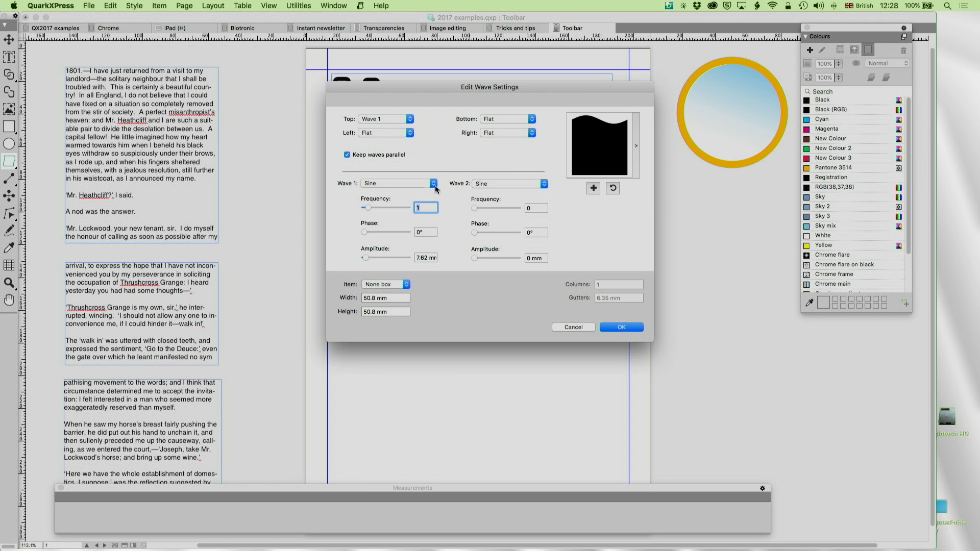
Set Wave 1 to frequency 2, and apply a triangular Wave 2 with frequency 6, phase 95° and amplitude 53.622 to the bottom side.
left_click_drag(368, 208, 378, 208)
left_click(494, 185)
left_click(494, 196)
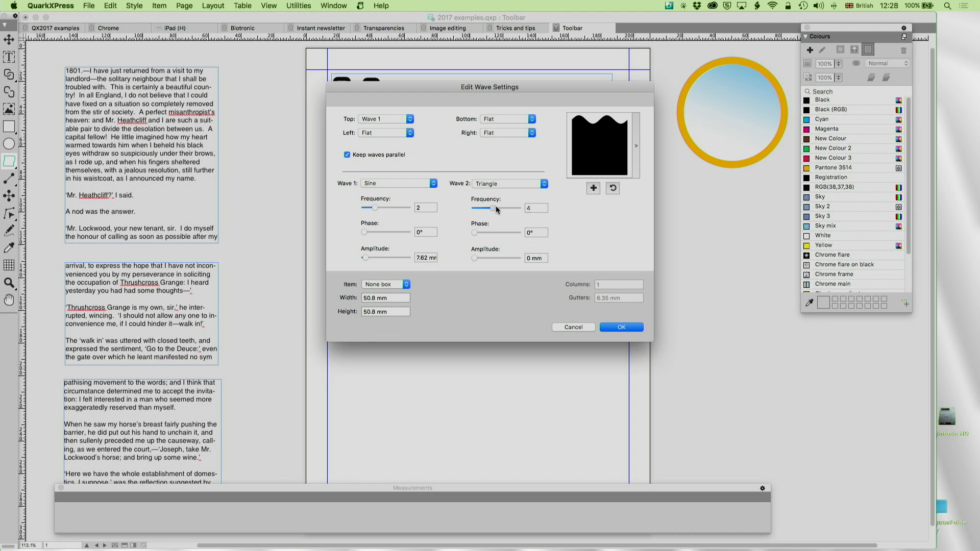
left_click(494, 122)
left_click(497, 113)
left_click_drag(476, 235, 484, 258)
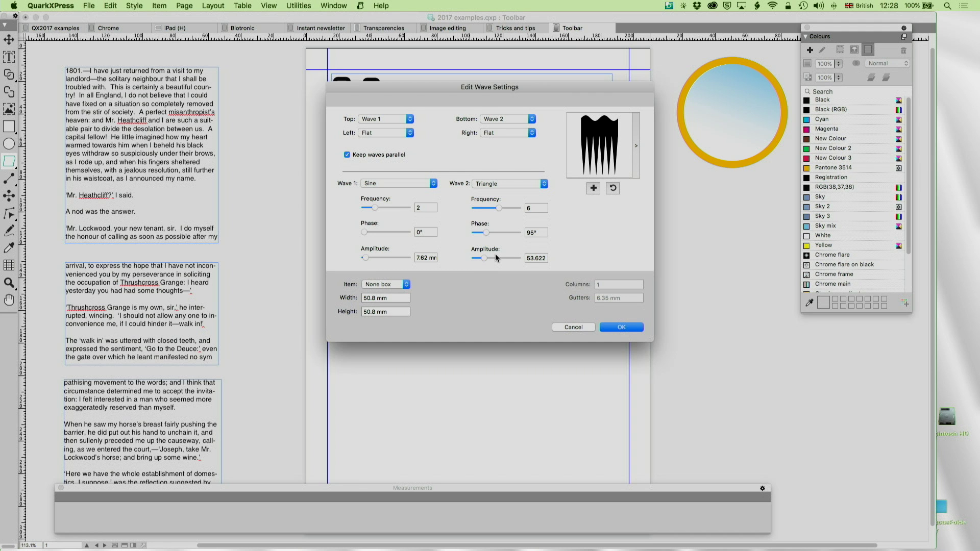
Browse the saved wave presets and load the one with a single wavy top.
left_click(637, 148)
scroll(685, 156, "down", 5)
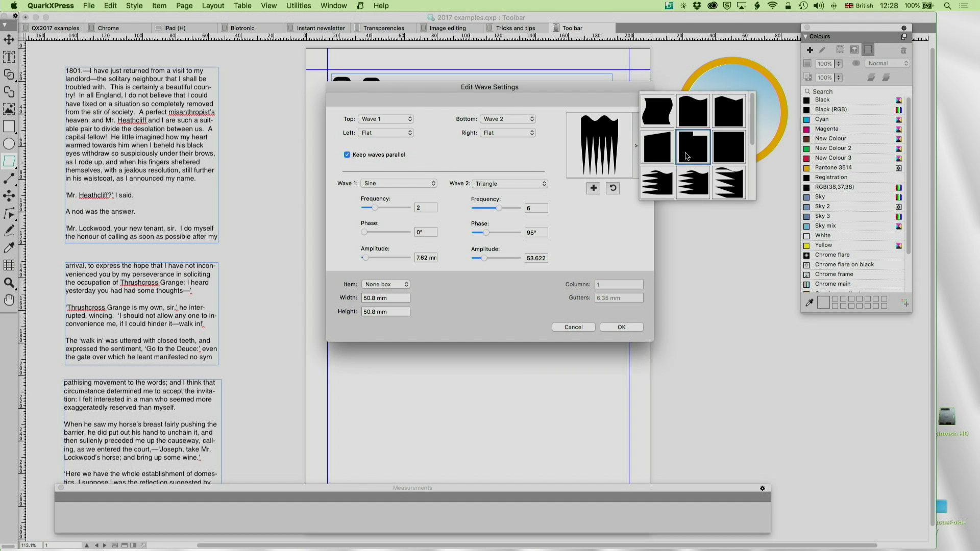
scroll(687, 155, "up", 3)
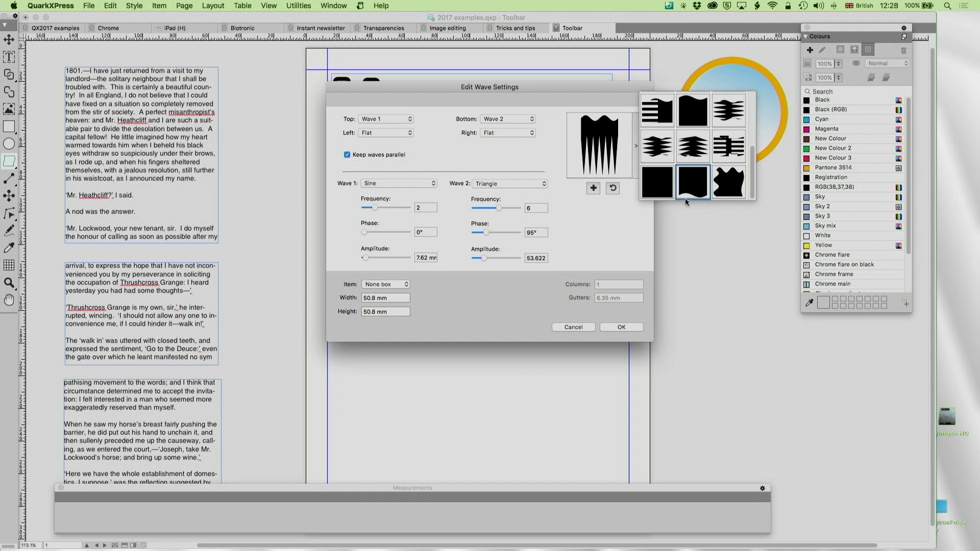
scroll(688, 155, "up", 1)
left_click(689, 153)
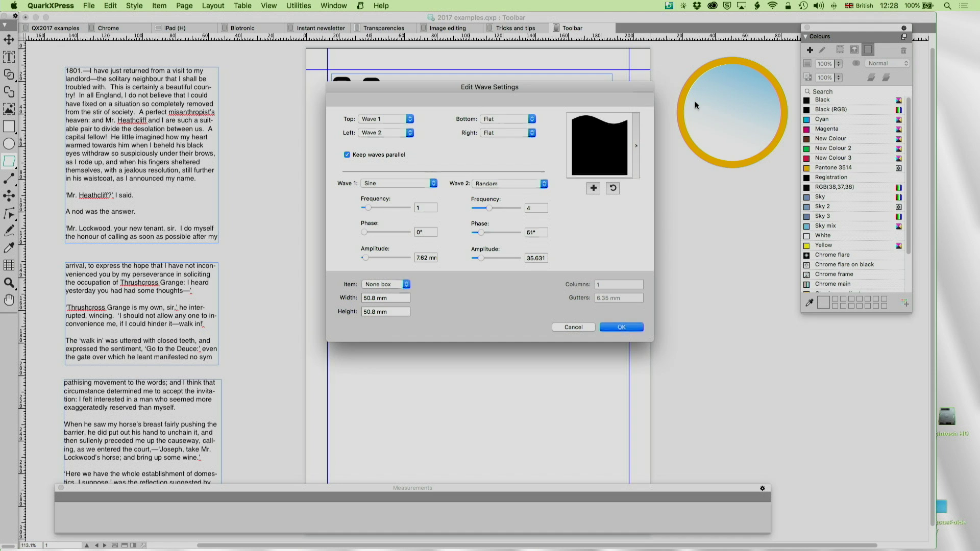
Load the preset with a wavy bottom and flat other sides, and draw the wave shape about 94 mm square in the middle of the page.
left_click(637, 148)
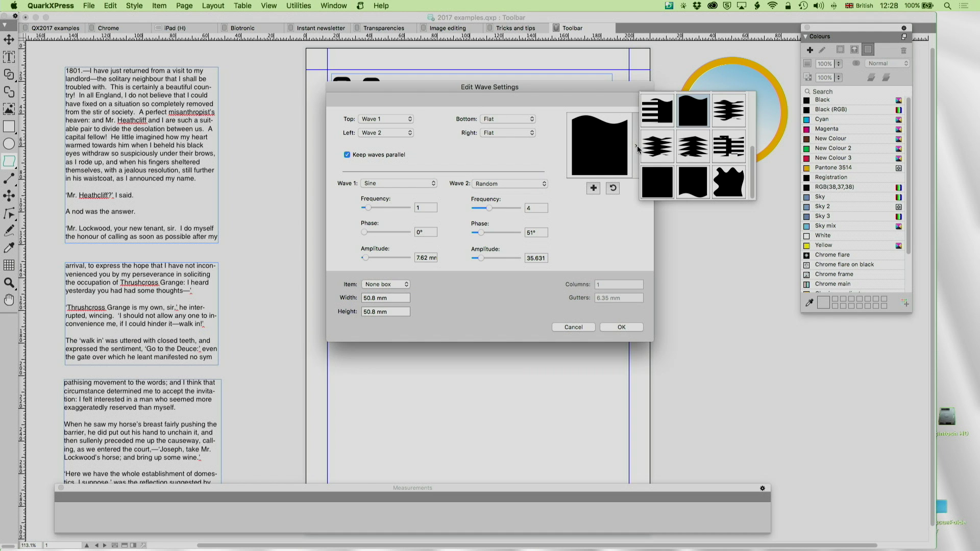
left_click(689, 185)
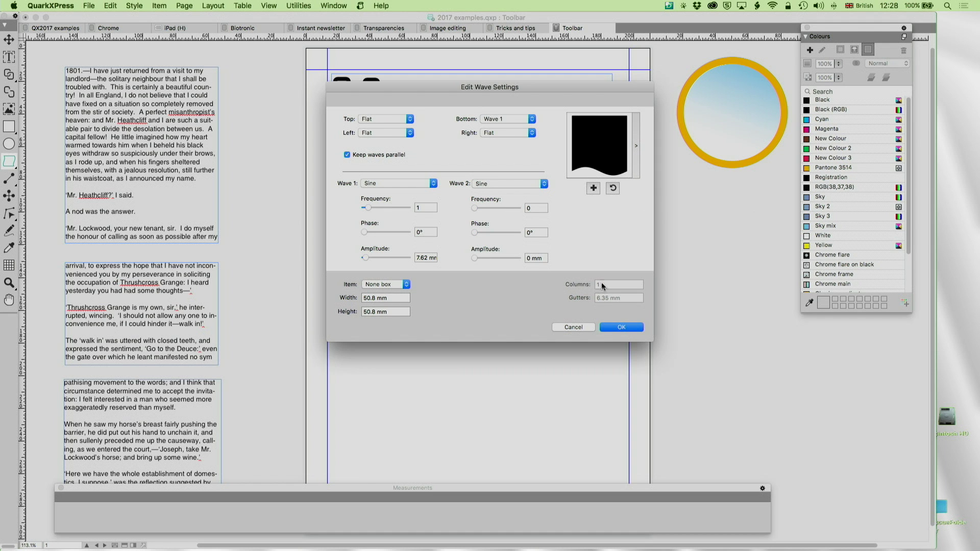
left_click(621, 328)
left_click_drag(432, 202, 548, 354)
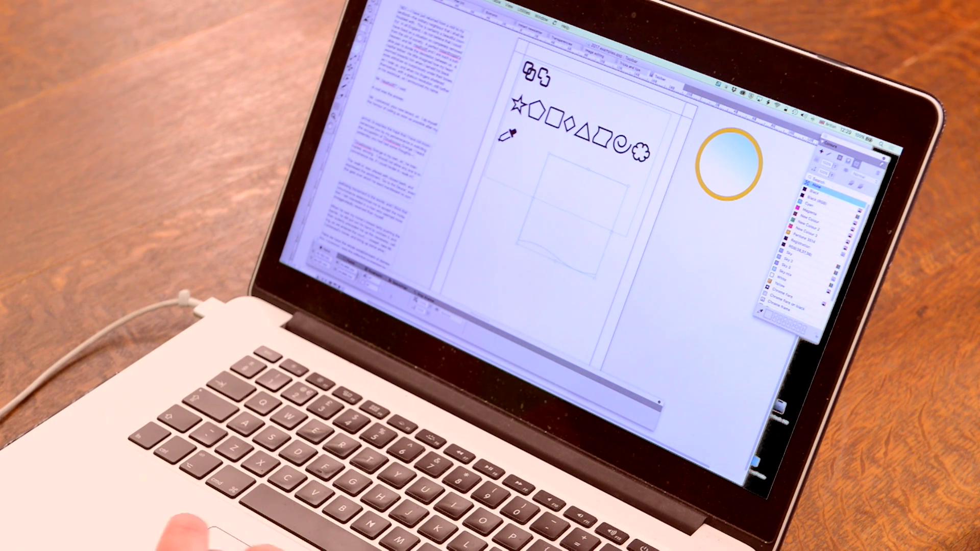
Draw a cloud shape about 119 mm square across the page's left edge with the Cloud tool, and delete it.
left_click(358, 54)
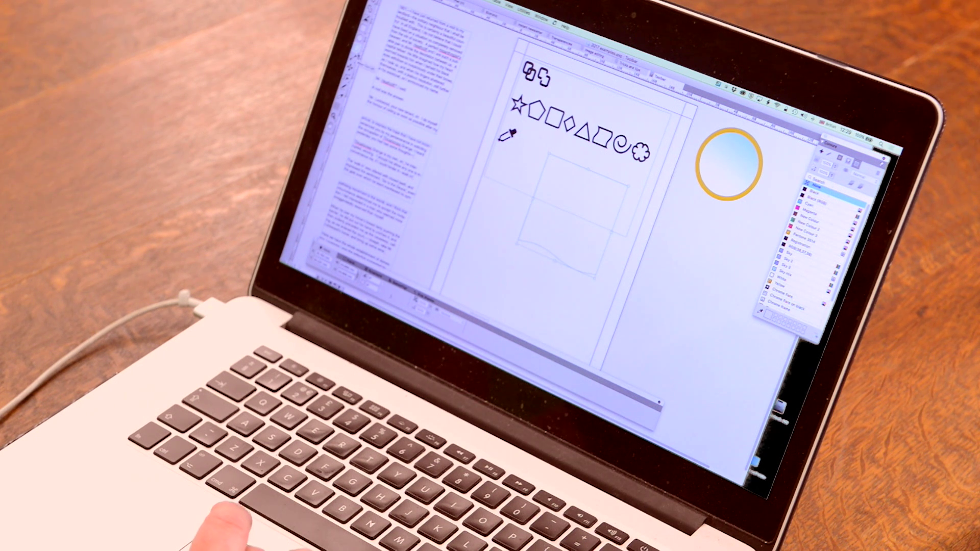
left_click(358, 54)
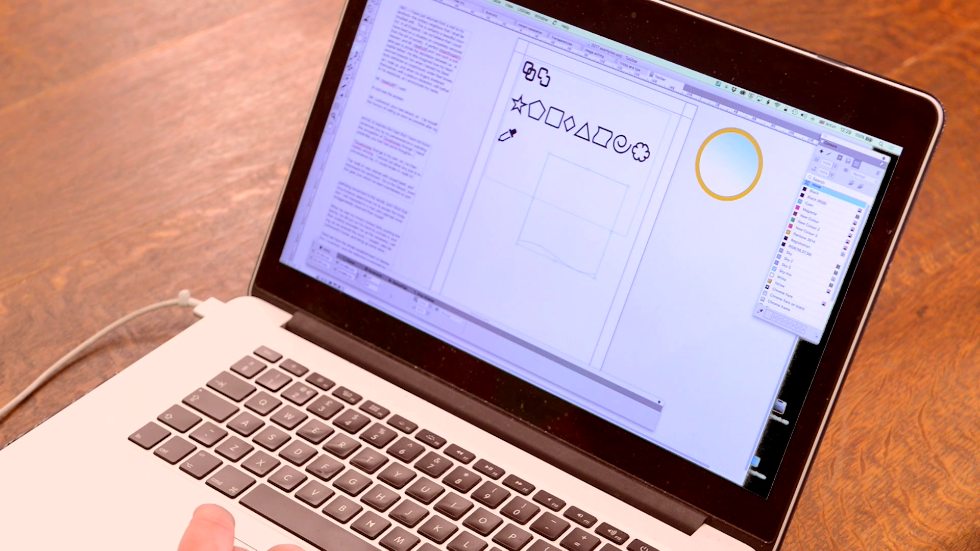
left_click(358, 54)
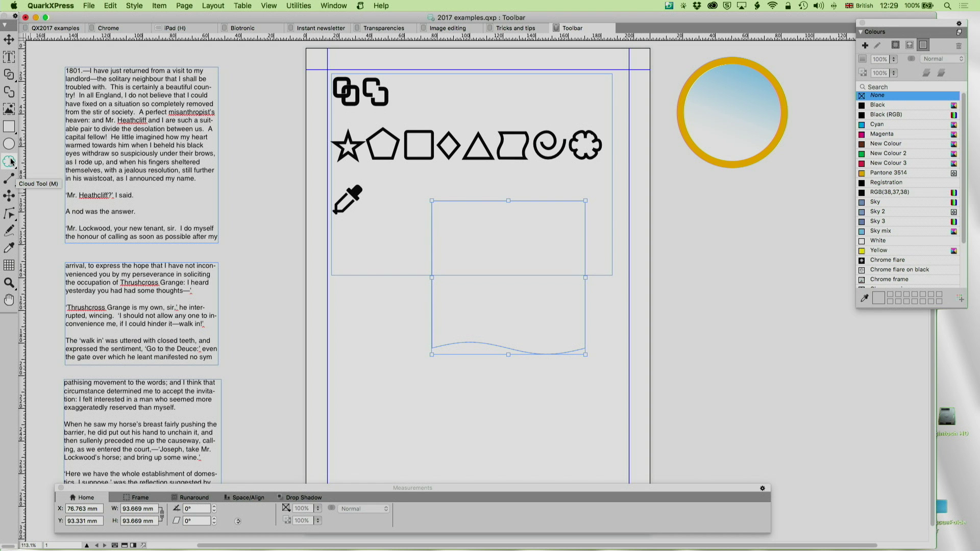
left_click_drag(284, 379, 475, 261)
scroll(418, 339, "up", 1)
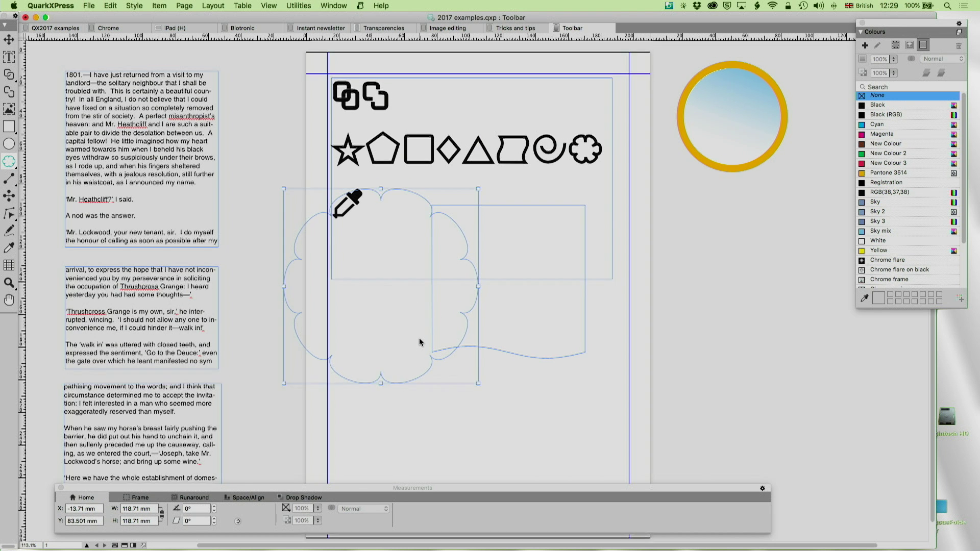
left_click(8, 40)
left_click(283, 246)
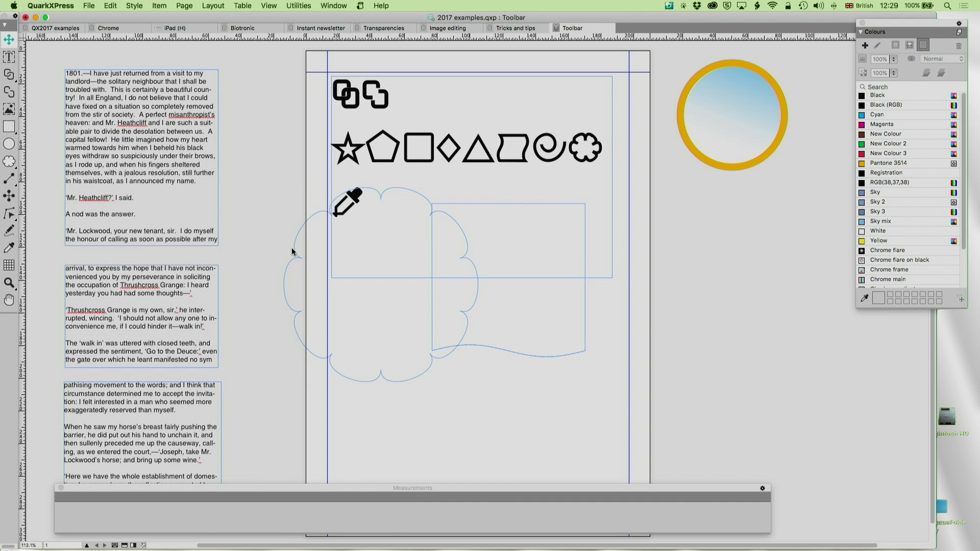
left_click(309, 257)
key("Delete")
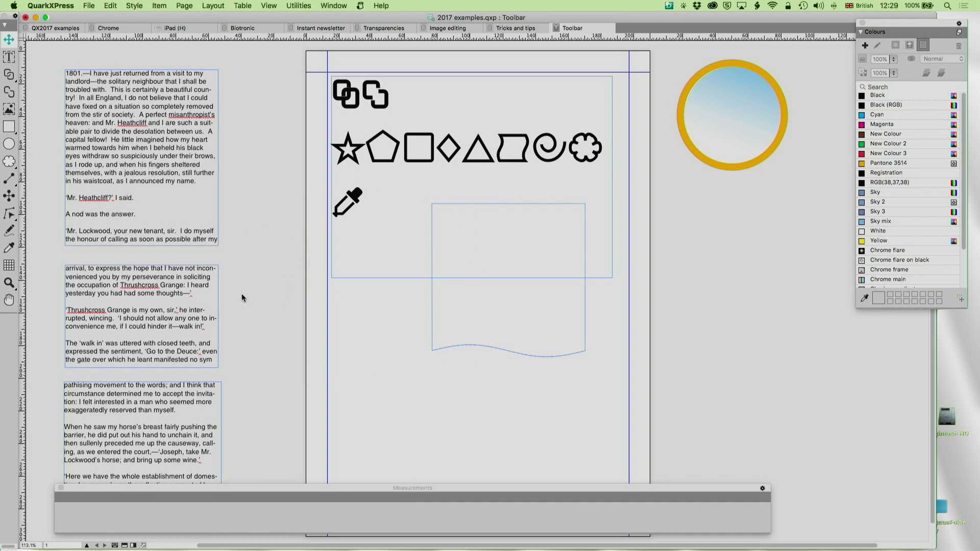
Try a curvature of 0.97 and a point randomization of 72 in the Cloud tool's settings, and close them.
double_click(9, 162)
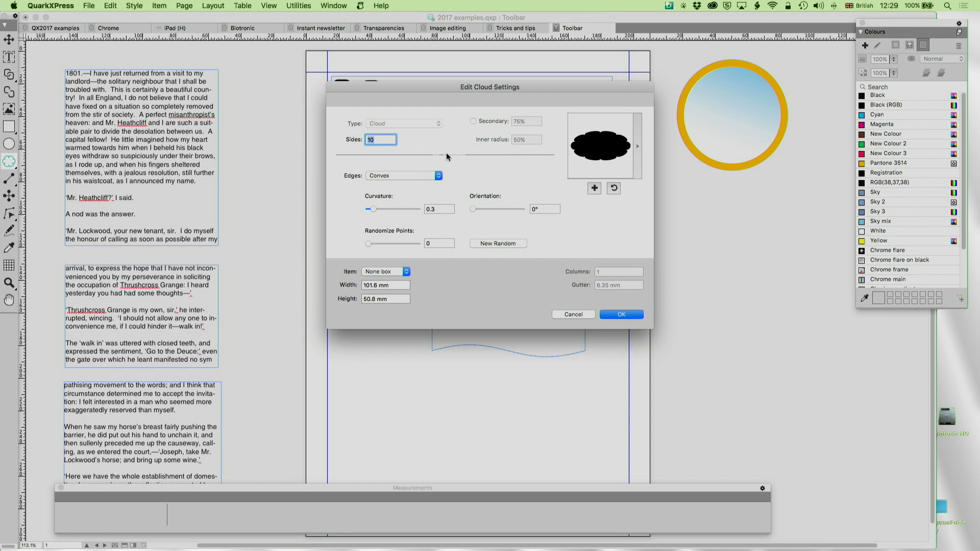
left_click_drag(374, 209, 385, 209)
left_click_drag(378, 243, 404, 242)
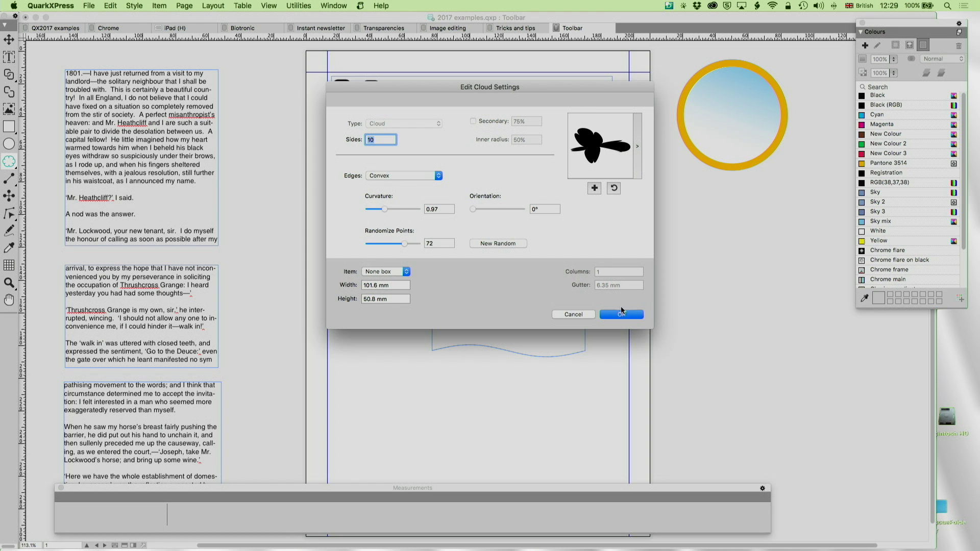
left_click(586, 314)
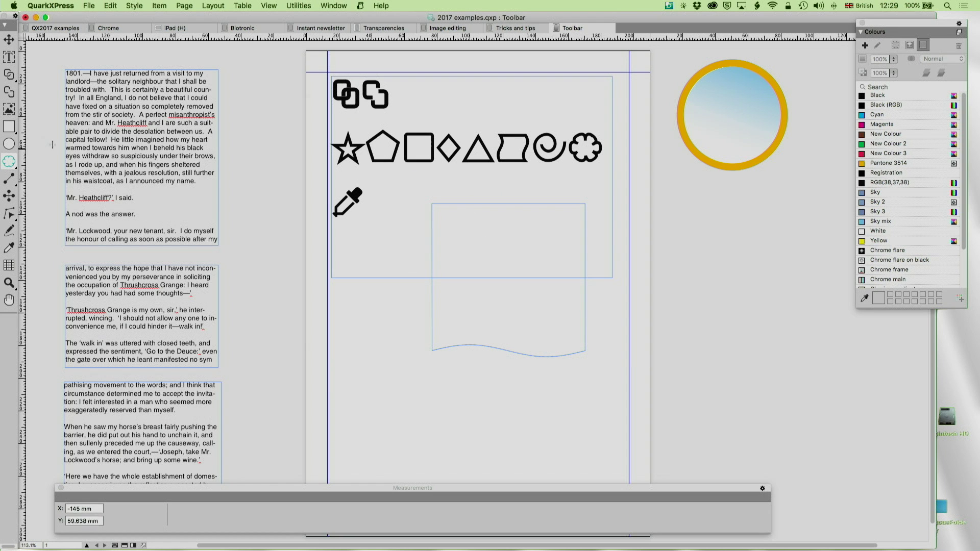
Draw a spiral about 111 mm square on the page with the Spiral tool, and narrow it to about 91 mm wide.
left_click(18, 164)
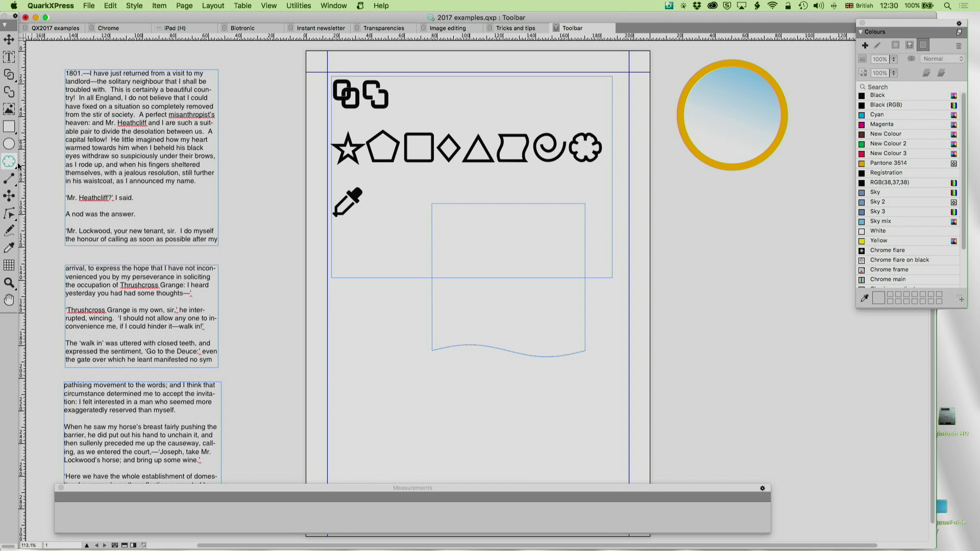
left_click(17, 165)
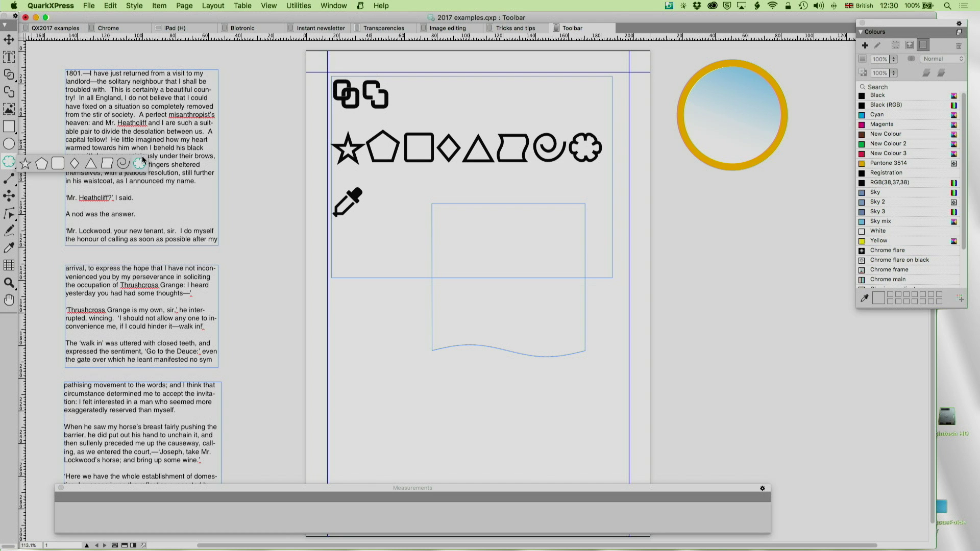
left_click(123, 163)
mouse_move(344, 264)
left_mouse_down()
mouse_move(503, 297)
mouse_move(527, 281)
left_mouse_up()
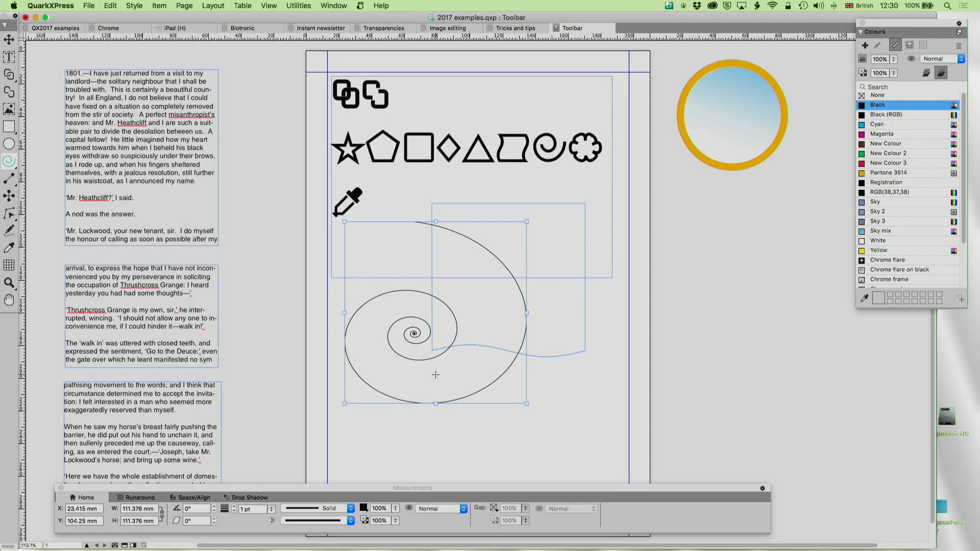
left_click_drag(498, 314, 520, 324)
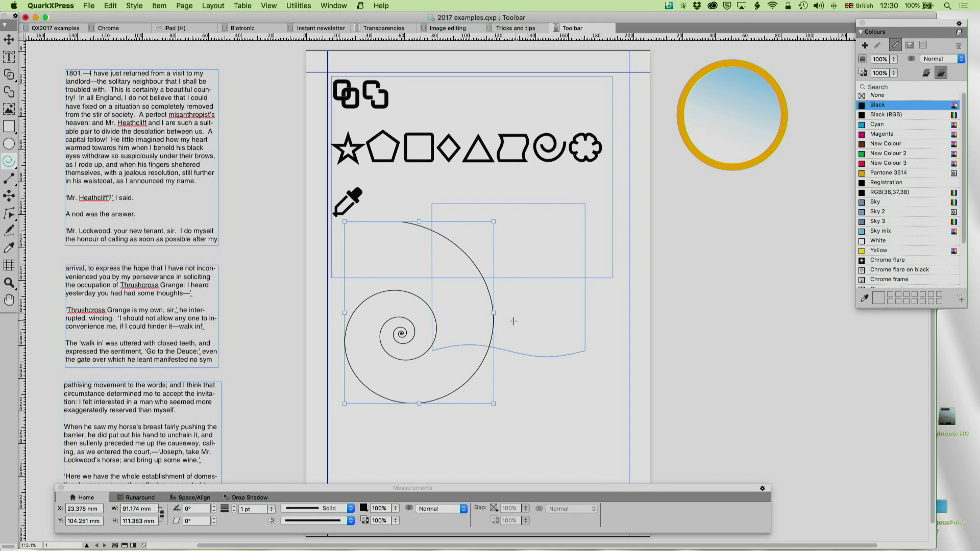
Set the Spiral tool to the Archimedes type with 7 winds, and draw a spiral about 163 mm square over the page's right edge.
double_click(9, 162)
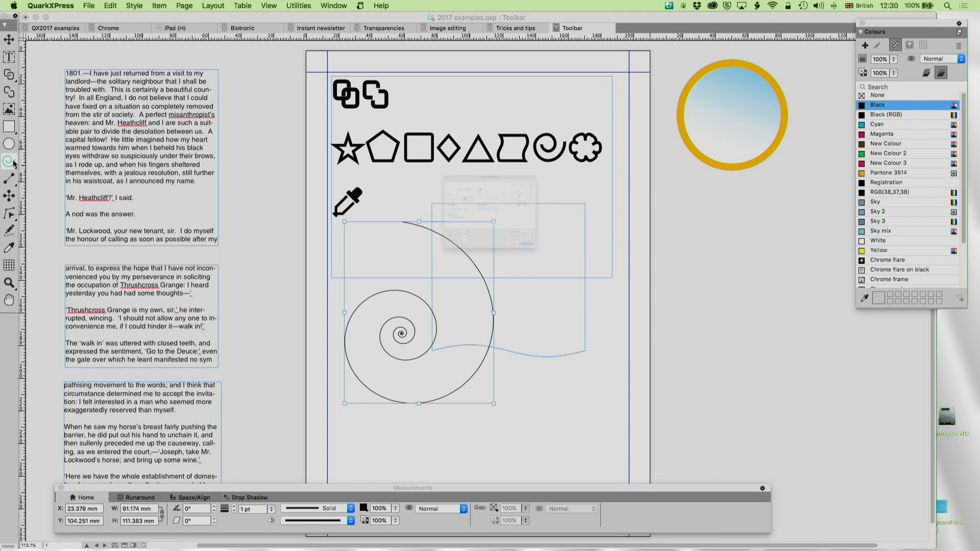
left_click(409, 133)
left_click(411, 128)
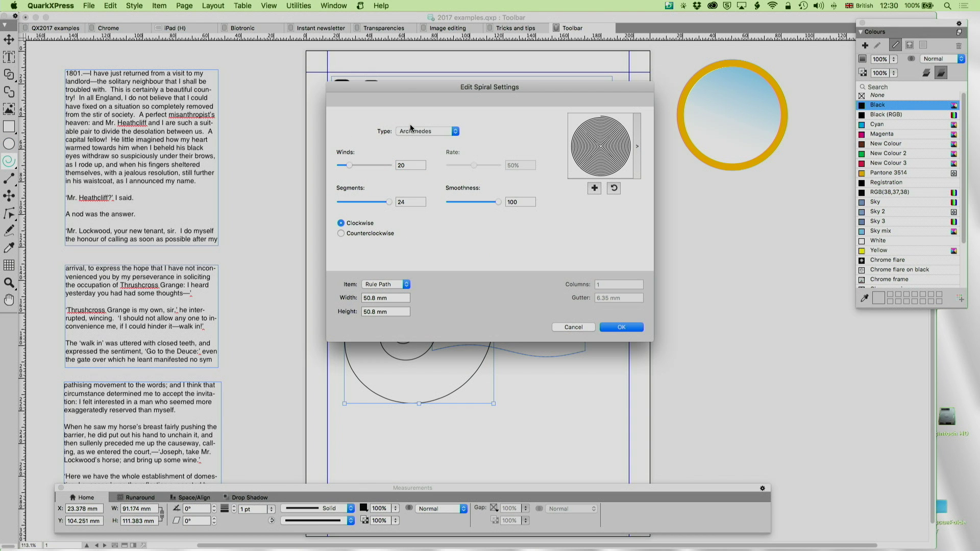
left_click_drag(350, 167, 343, 166)
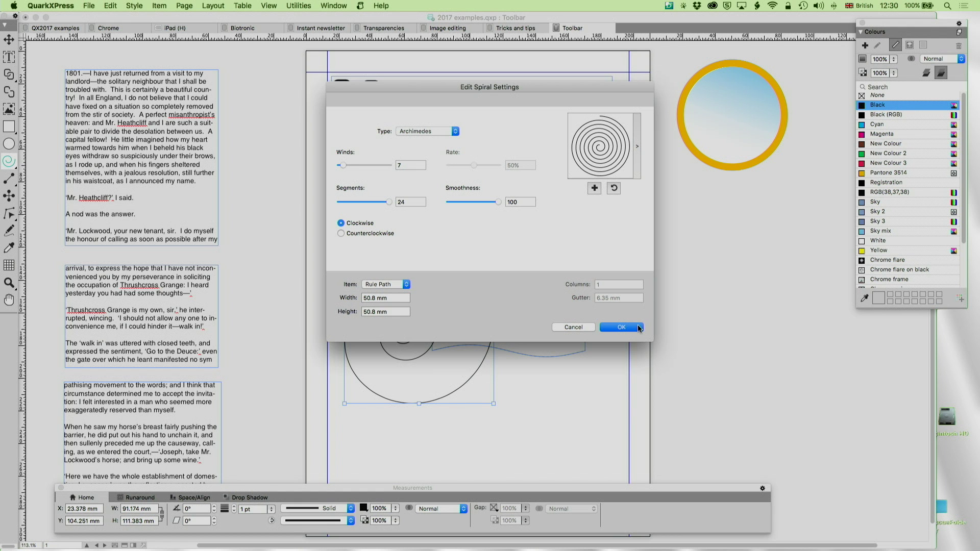
left_click(621, 327)
mouse_move(631, 405)
left_mouse_down()
mouse_move(846, 153)
mouse_move(810, 325)
left_mouse_up()
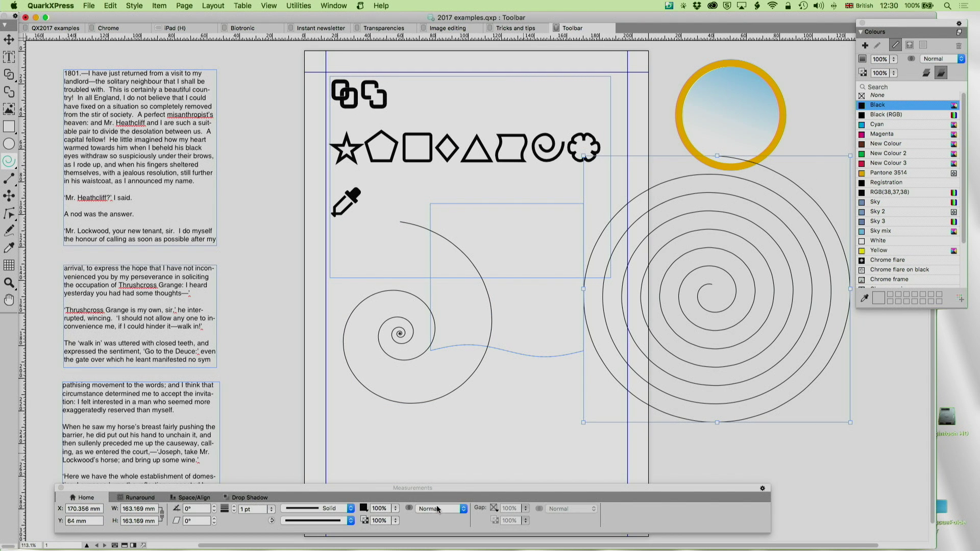
Set the large Archimedes spiral's line width to 16 pt.
left_click(260, 510)
key("Up")
key("Up")
key("Up")
key("Up")
key("Up")
key("Up")
key("Up")
key("Up")
key("Up")
key("Up")
key("Up")
key("Up")
key("Up")
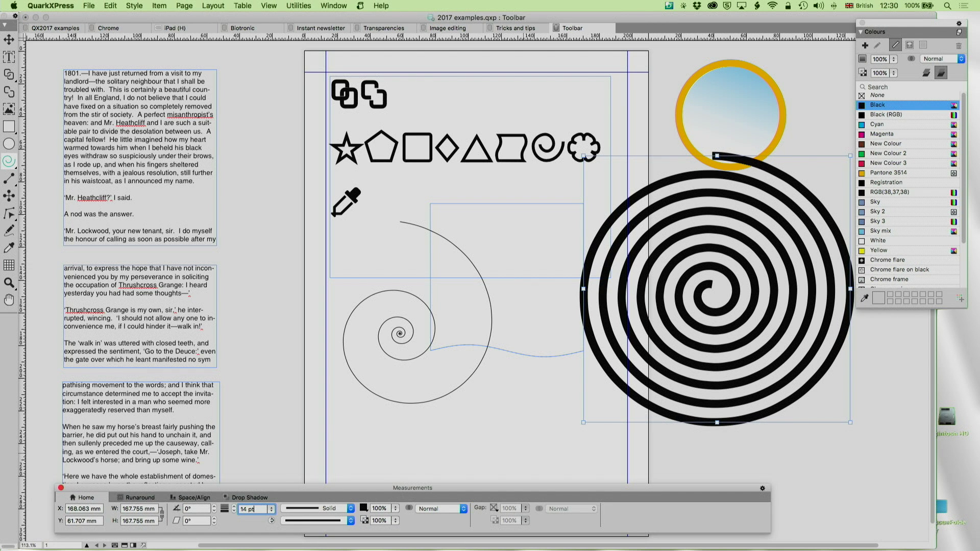
key("Down")
key("Down")
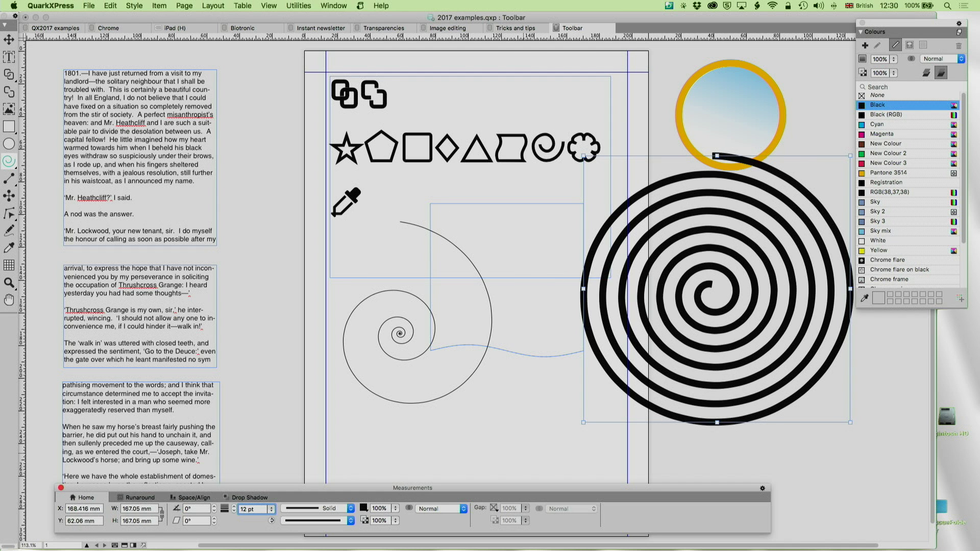
key("Up")
key("Up")
key("Up")
key("Up")
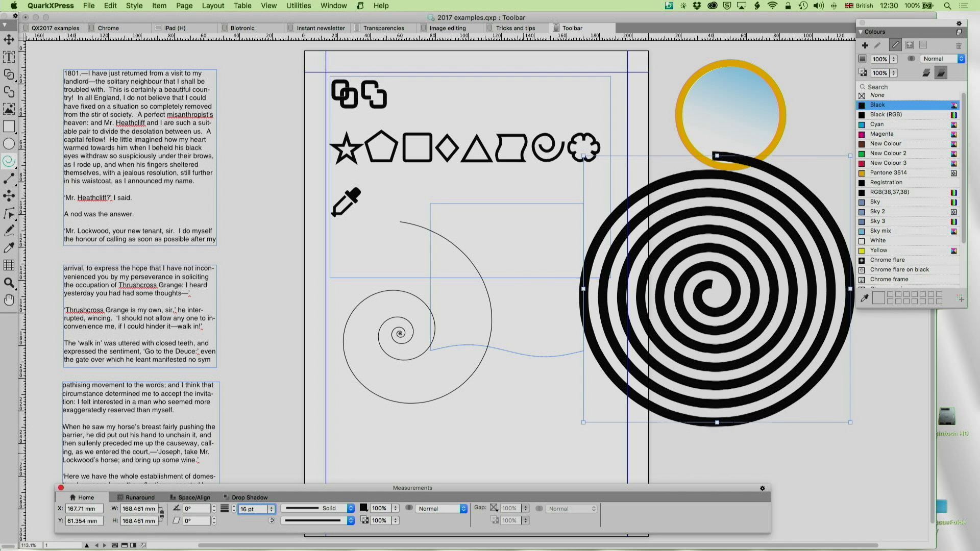
Give the large spiral the All Dots line style and the Chrome flare on black colour.
left_click(303, 509)
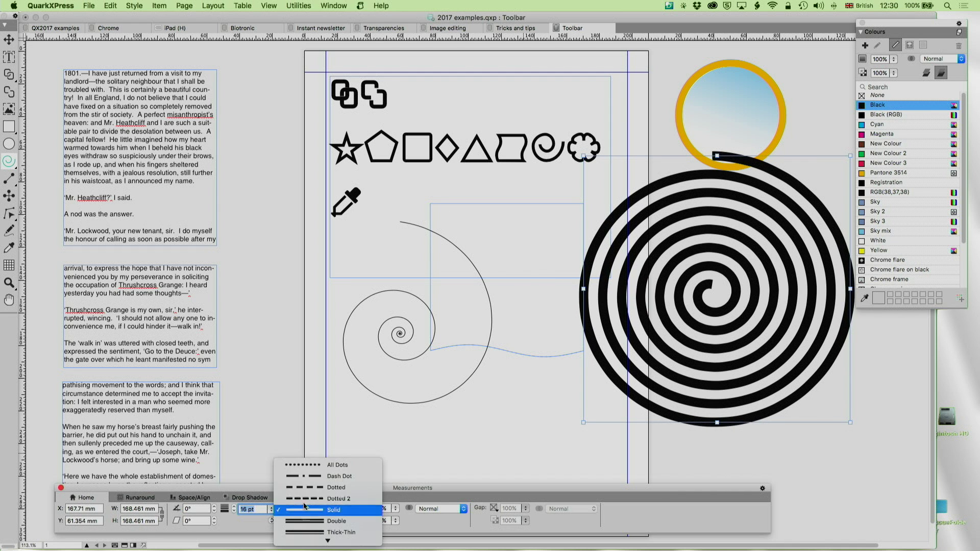
left_click(304, 472)
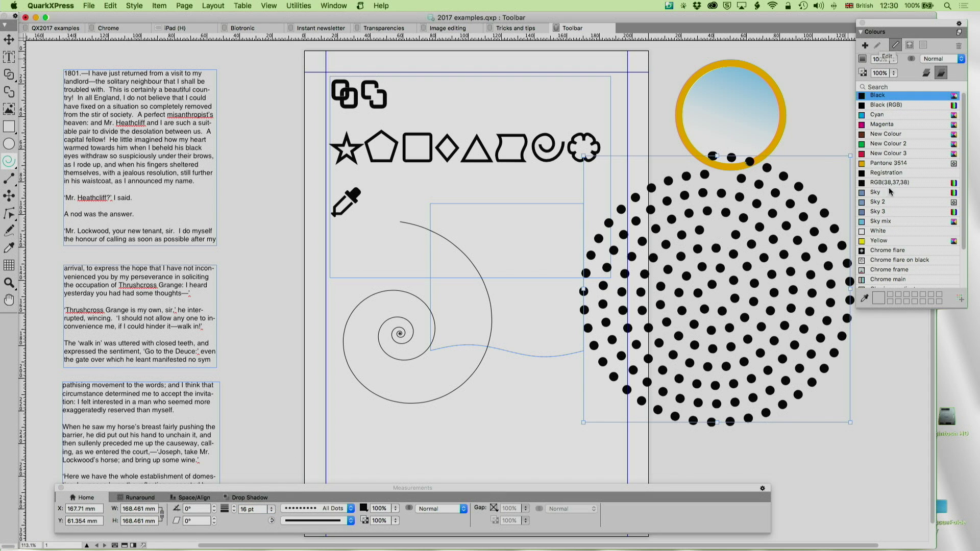
left_click(886, 259)
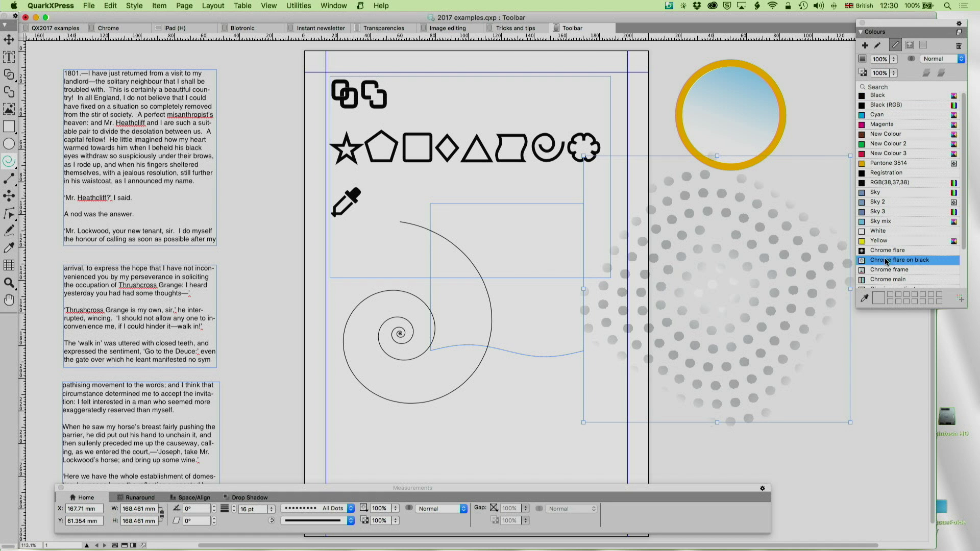
Delete the large dotted spiral at the page's right edge.
left_click(9, 39)
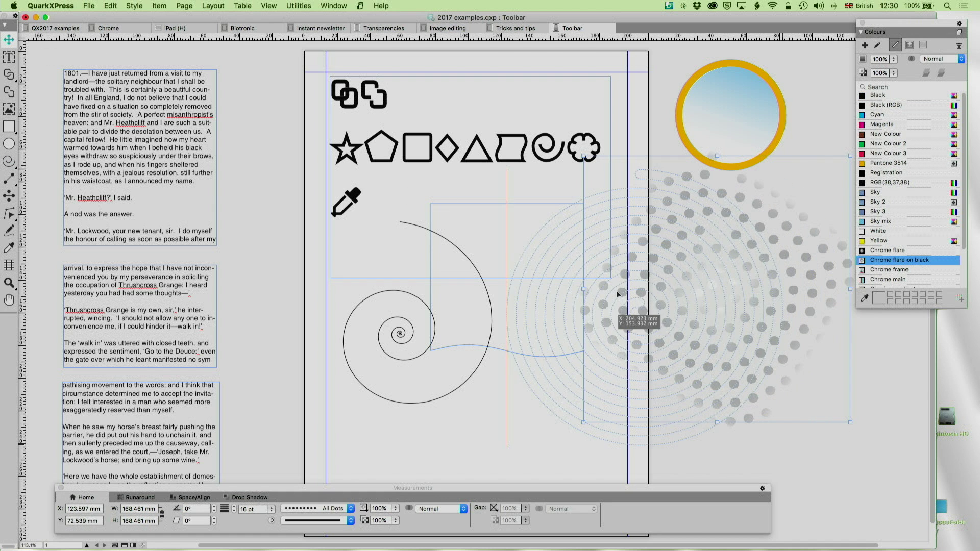
key("Delete")
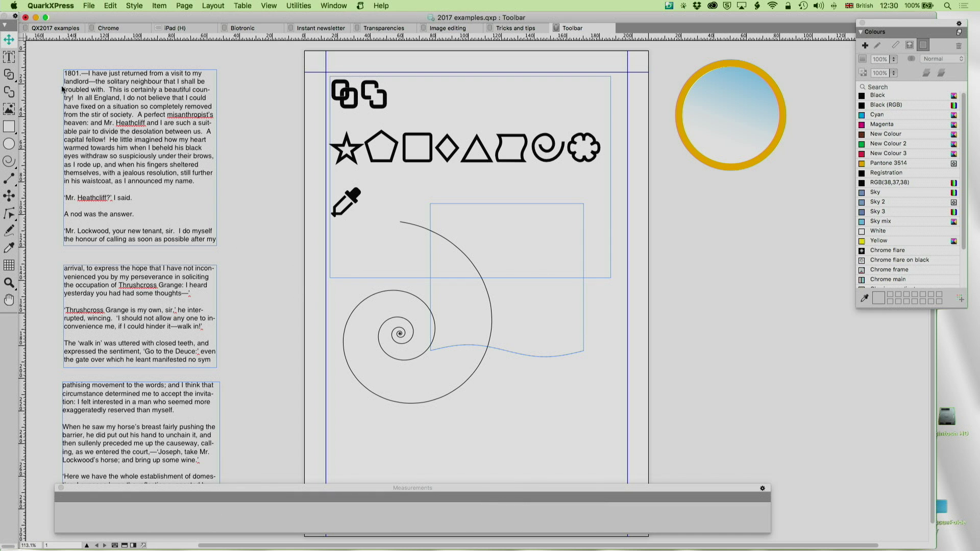
Configure the Spiral tool as a Custom spiral with 1 wind, 21% rate, 3 segments and 45 smoothness.
double_click(9, 161)
left_click(430, 133)
left_click(424, 139)
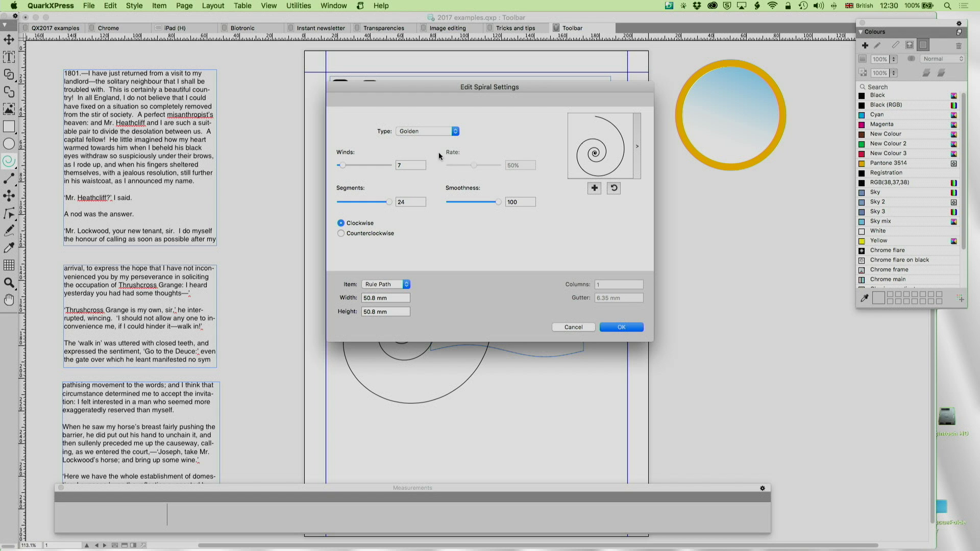
left_click(433, 131)
left_click(433, 136)
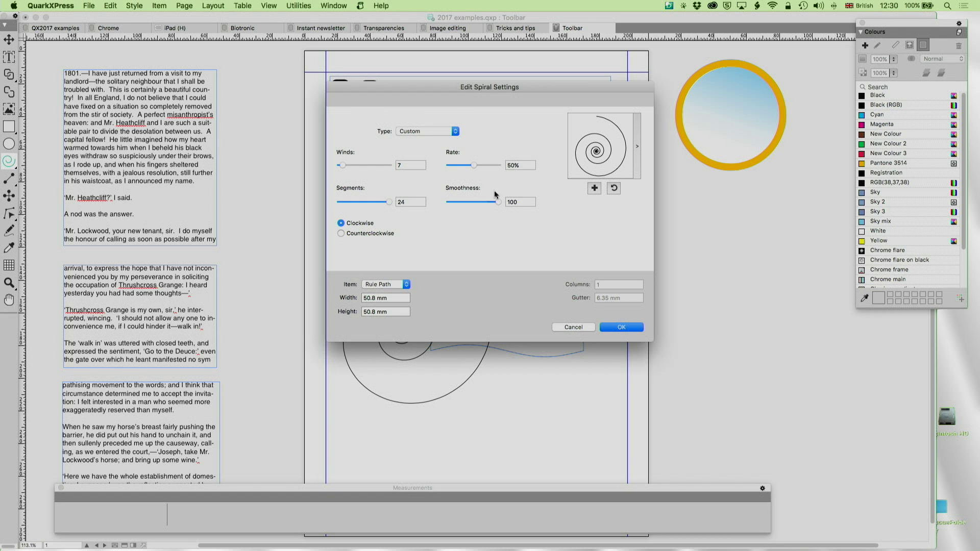
mouse_move(474, 167)
left_mouse_down()
mouse_move(446, 161)
mouse_move(503, 164)
mouse_move(451, 169)
mouse_move(460, 169)
left_mouse_up()
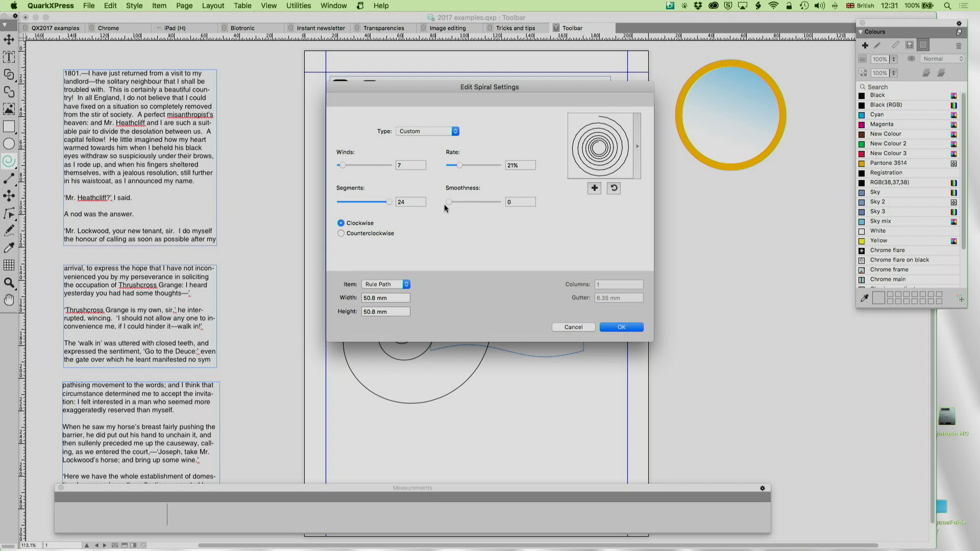
left_click_drag(356, 201, 341, 202)
left_click_drag(449, 201, 472, 206)
left_click_drag(345, 168, 340, 167)
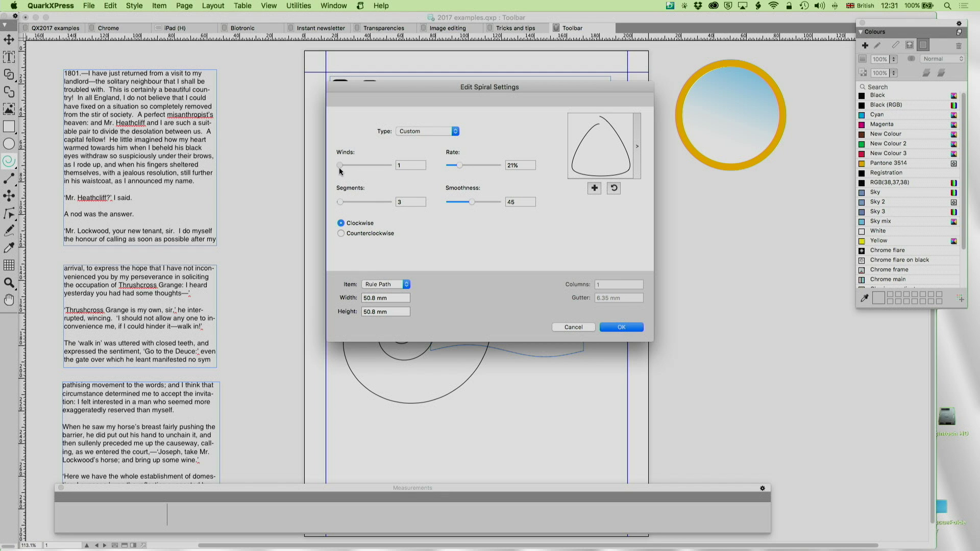
Switch the Spiral tool's type to Golden with smoothness 100, adjust its winds and segments, and accept the settings.
left_click(420, 131)
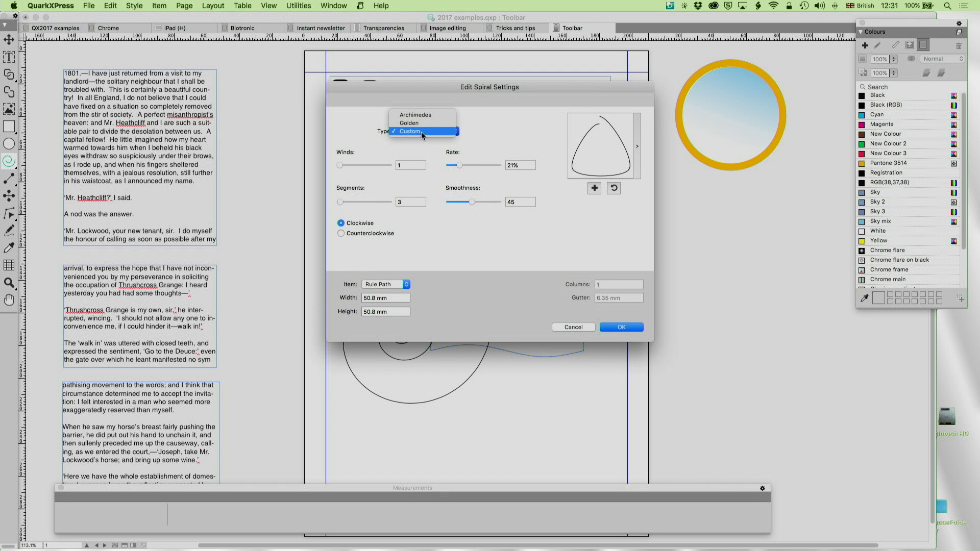
left_click(422, 124)
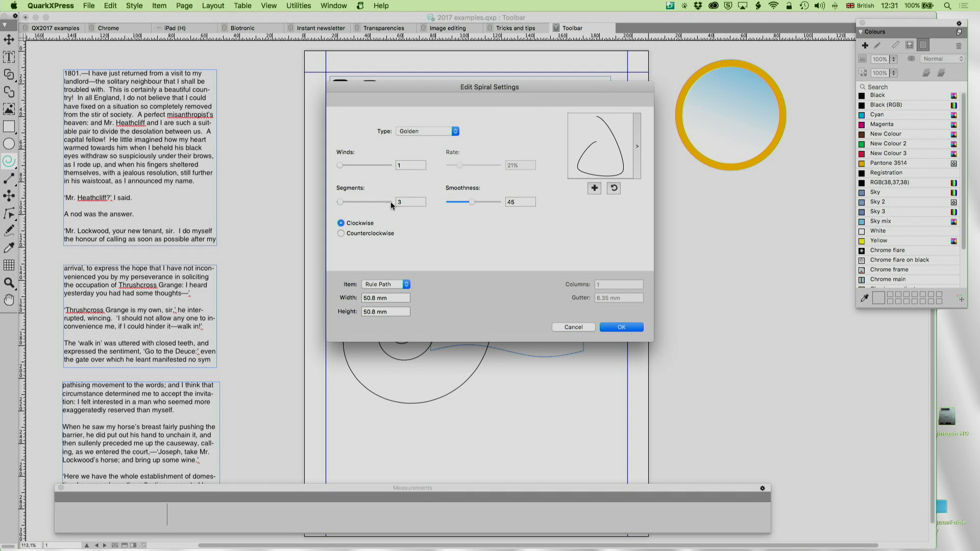
left_click_drag(472, 202, 498, 202)
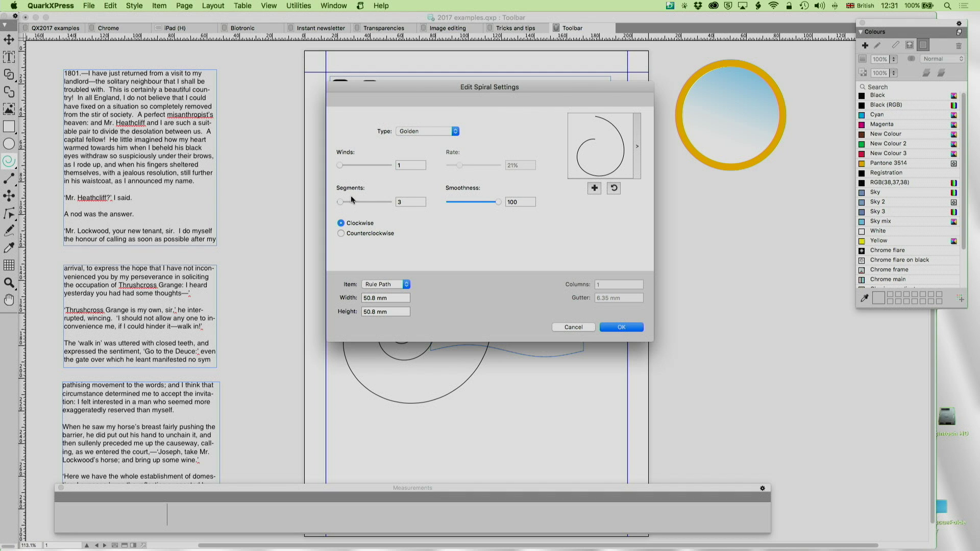
left_click_drag(342, 199, 348, 166)
left_click(631, 328)
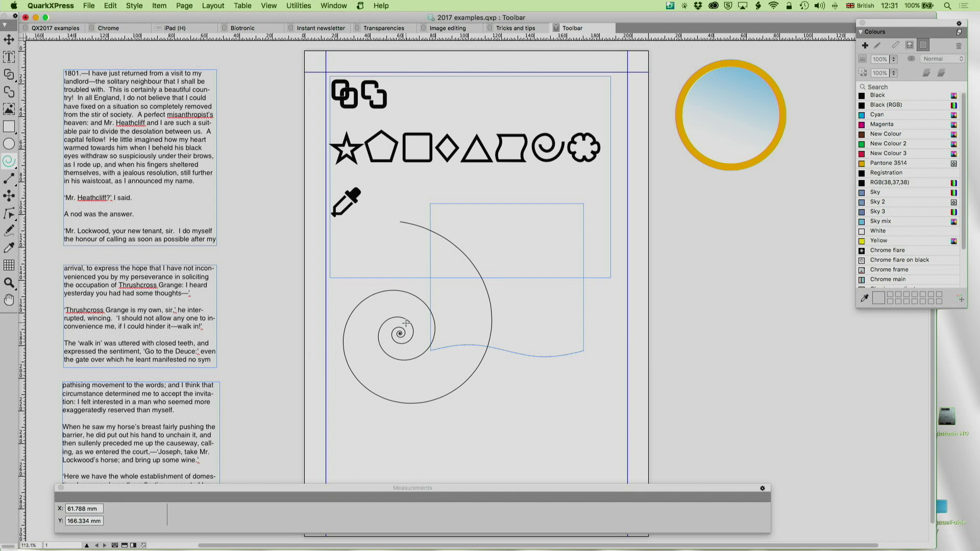
Enter text along the spiral path, starting "i can start typing on this spiral and it will go round and round", and hide the guides.
left_click(8, 58)
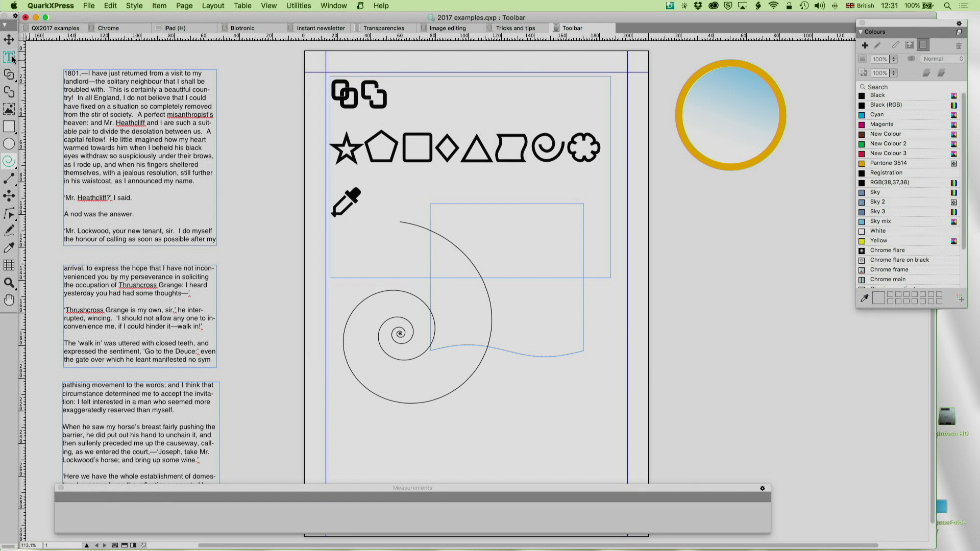
left_click(414, 223)
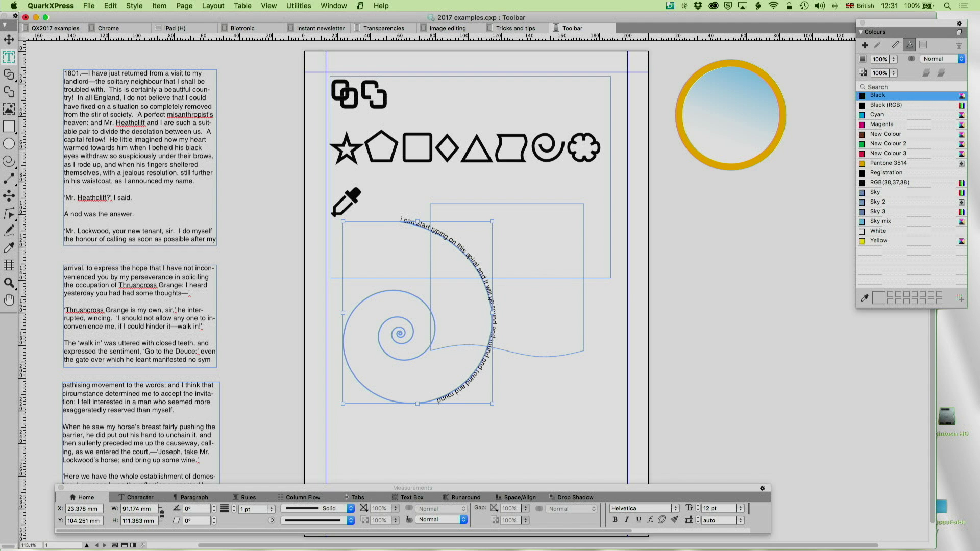
type("d i")
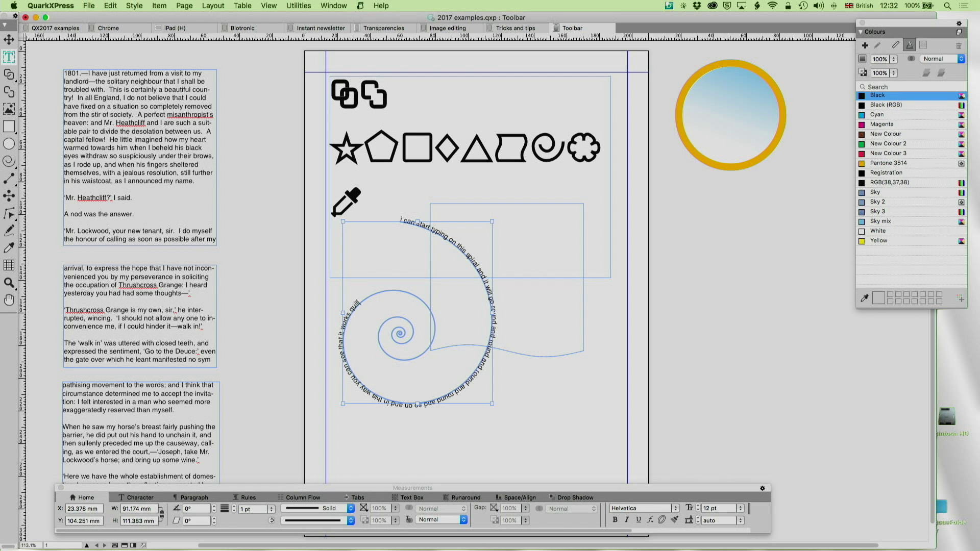
key("F7")
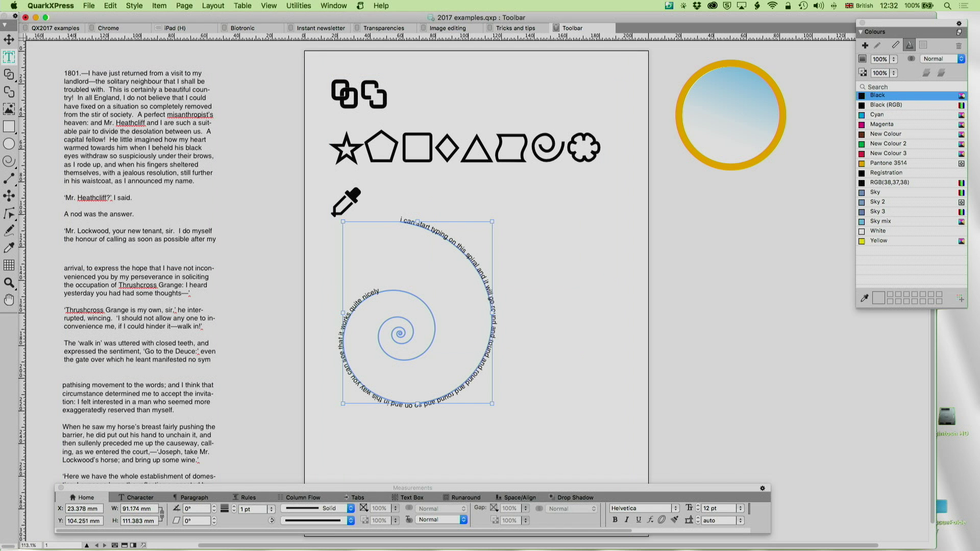
Delete the spiral text path and the wave-edged box from the page.
left_click(8, 40)
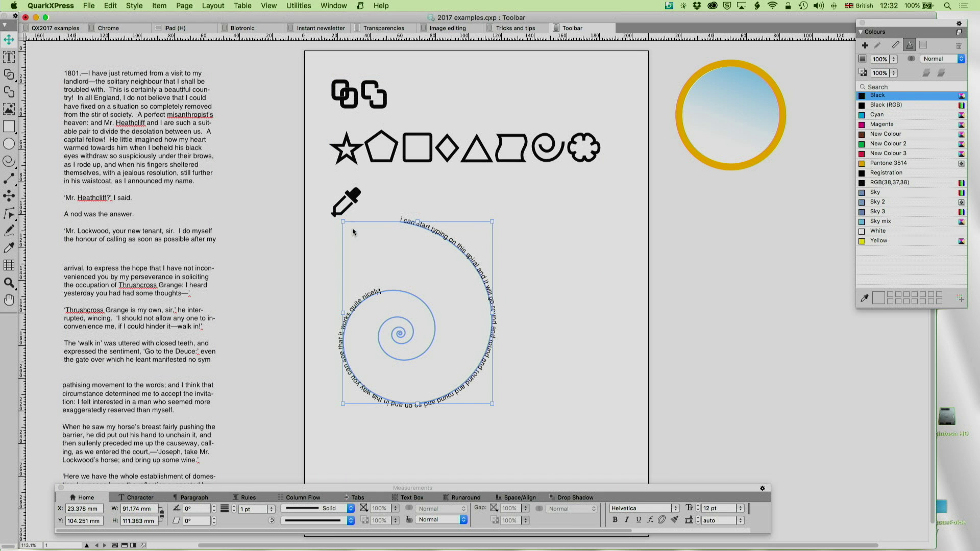
left_click(478, 280)
left_click_drag(479, 280, 506, 294)
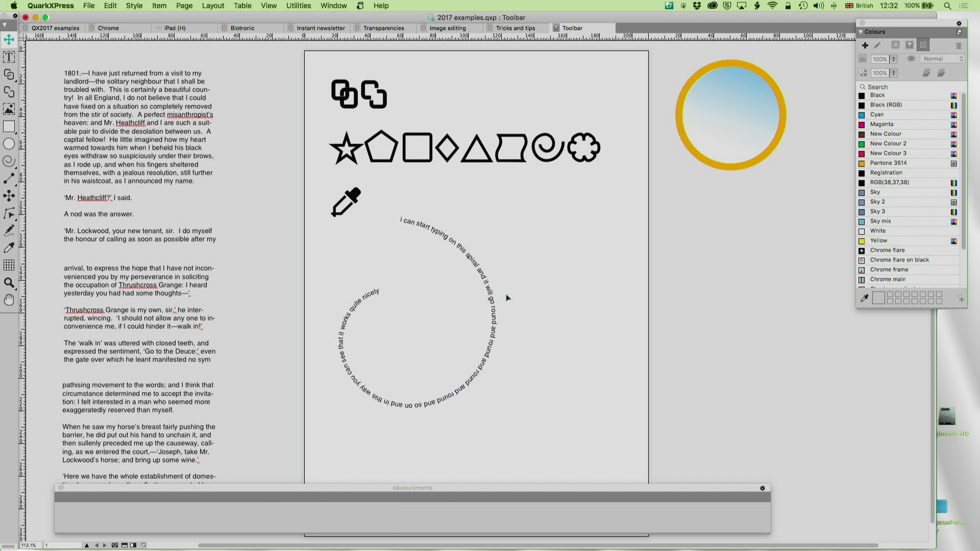
left_click(442, 330)
key("Delete")
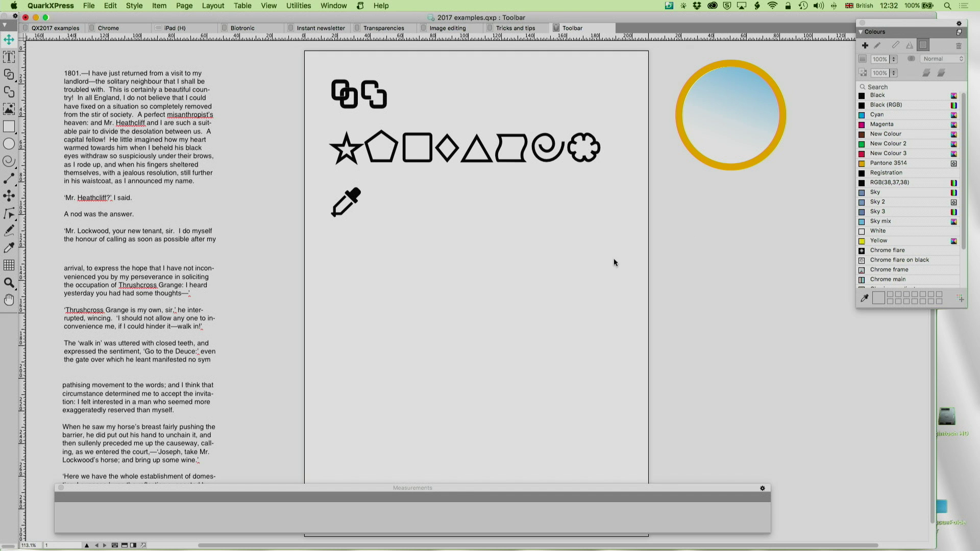
Move the Colours palette closer to the page and sample the yellow-framed gradient circle with the Item Format Painter tool.
left_click_drag(879, 22, 842, 15)
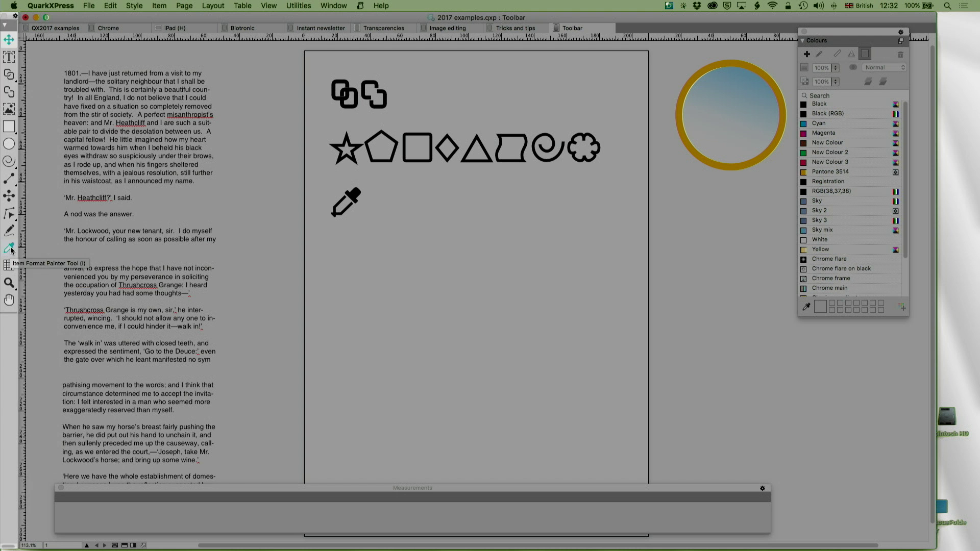
left_click(9, 249)
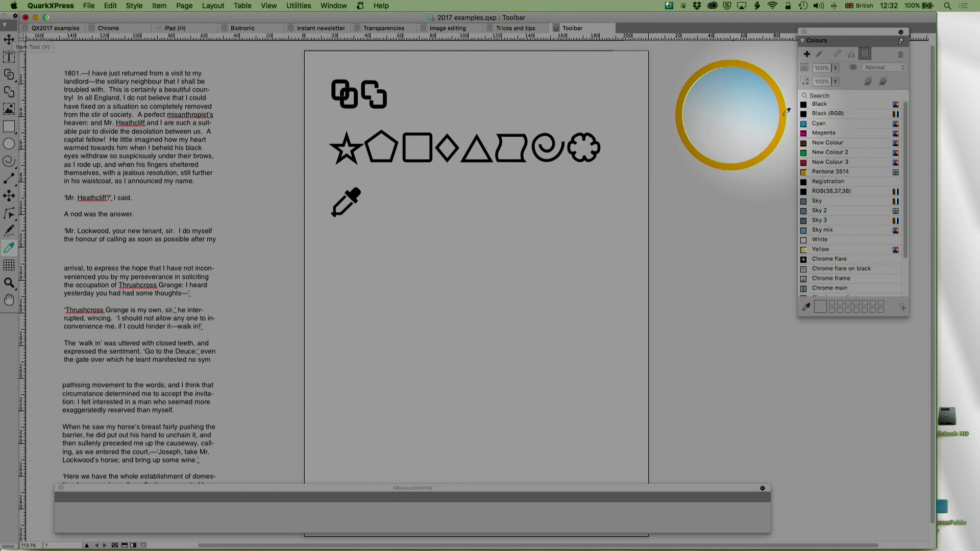
left_click(746, 100)
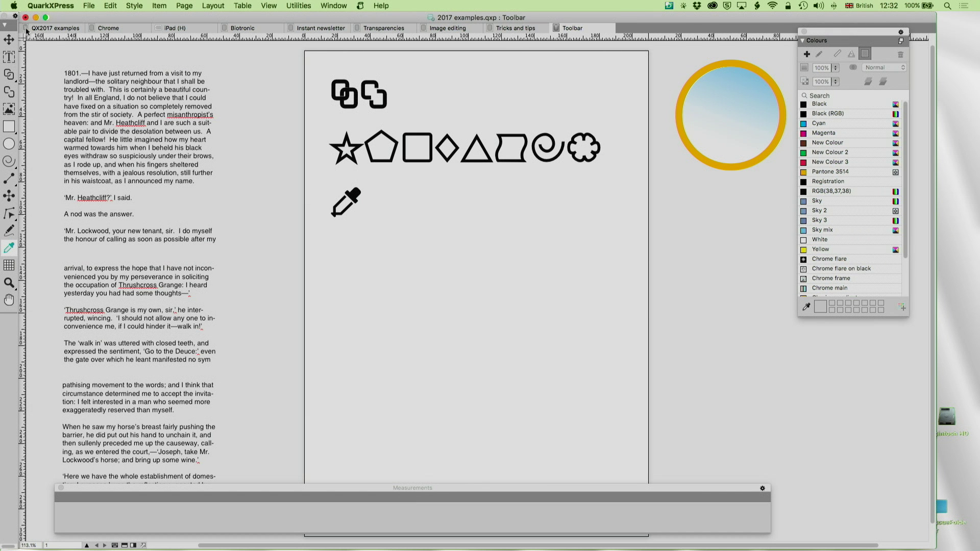
left_click(9, 39)
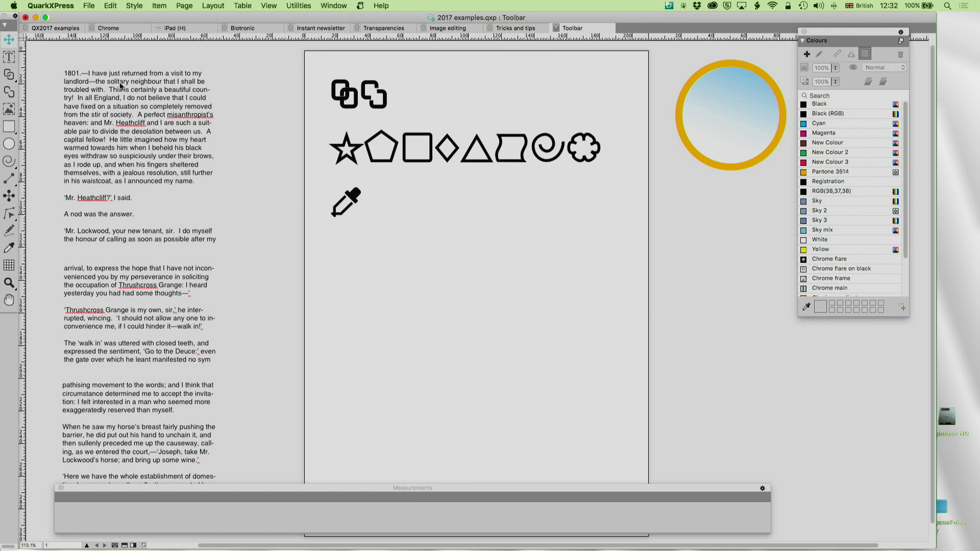
Draw two circles about 68 mm and 92 mm across and a triangle about 41 mm square, and show the guides.
left_click(8, 144)
left_click_drag(598, 214, 764, 340)
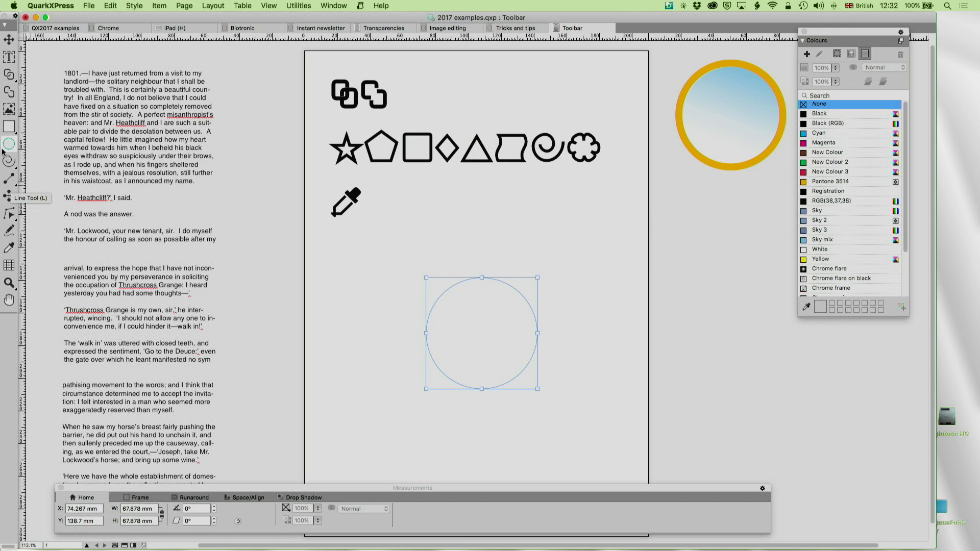
mouse_move(15, 171)
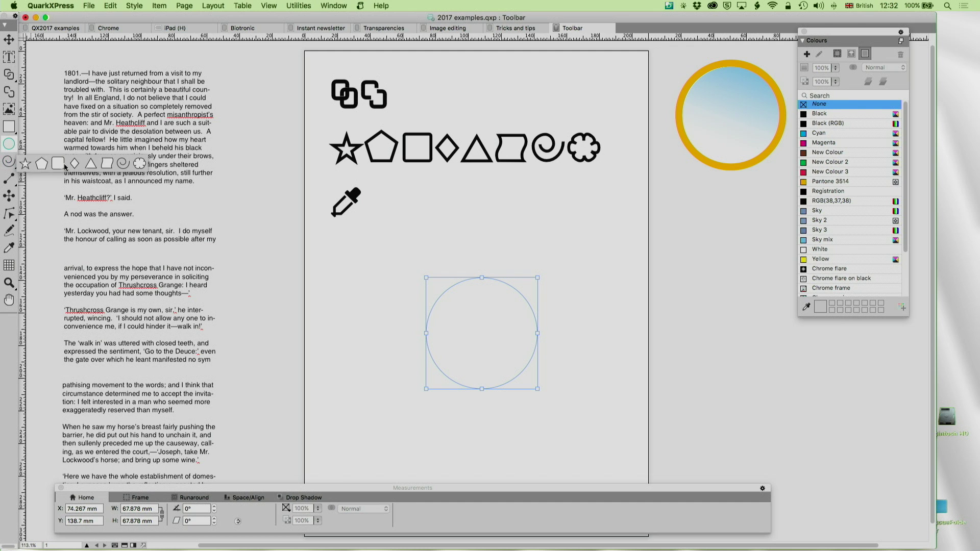
left_click(90, 163)
left_click_drag(300, 383, 366, 318)
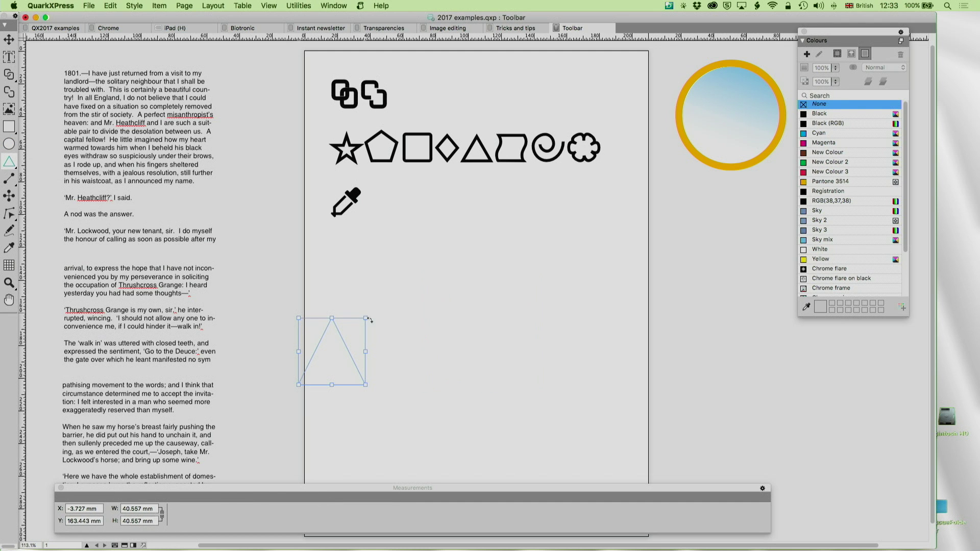
key("F7")
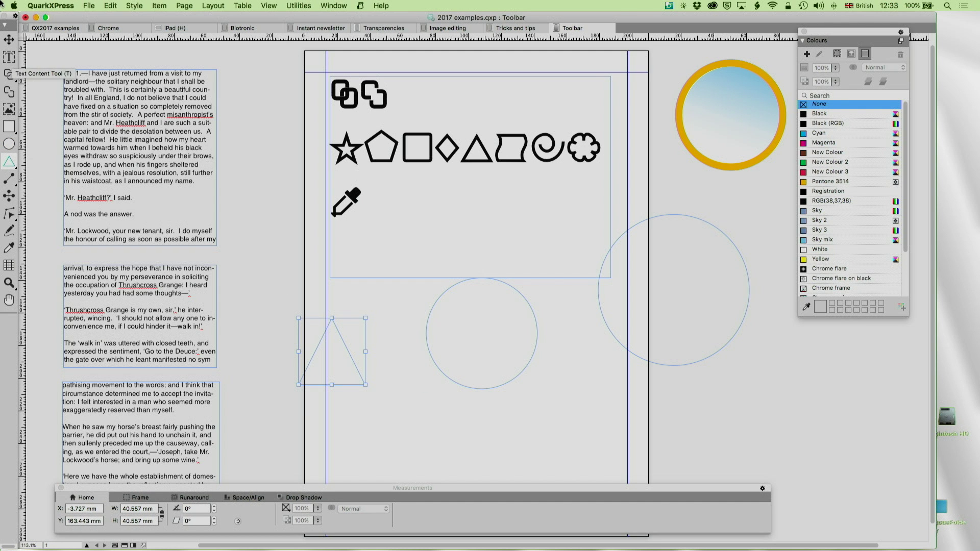
Copy the yellow frame and sky gradient from the existing circle to the selected triangle and both new circles with the Item Format Painter.
left_click(8, 40)
left_click(9, 247)
left_click(727, 115)
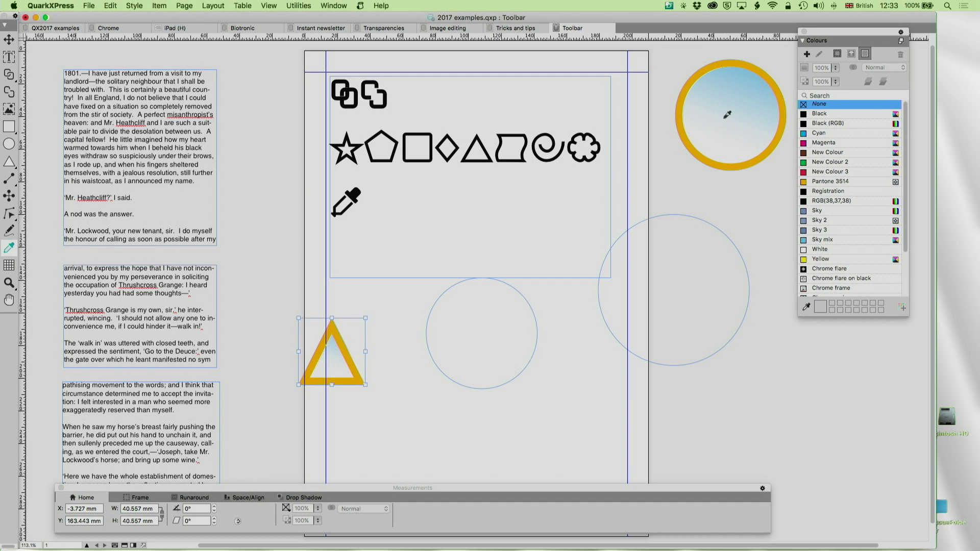
left_click(700, 245)
left_click(480, 309)
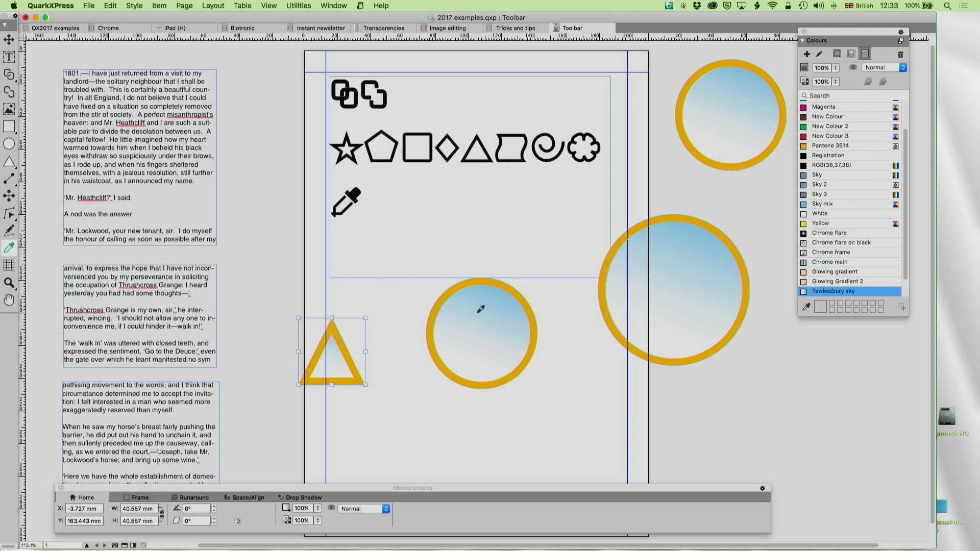
left_click(9, 39)
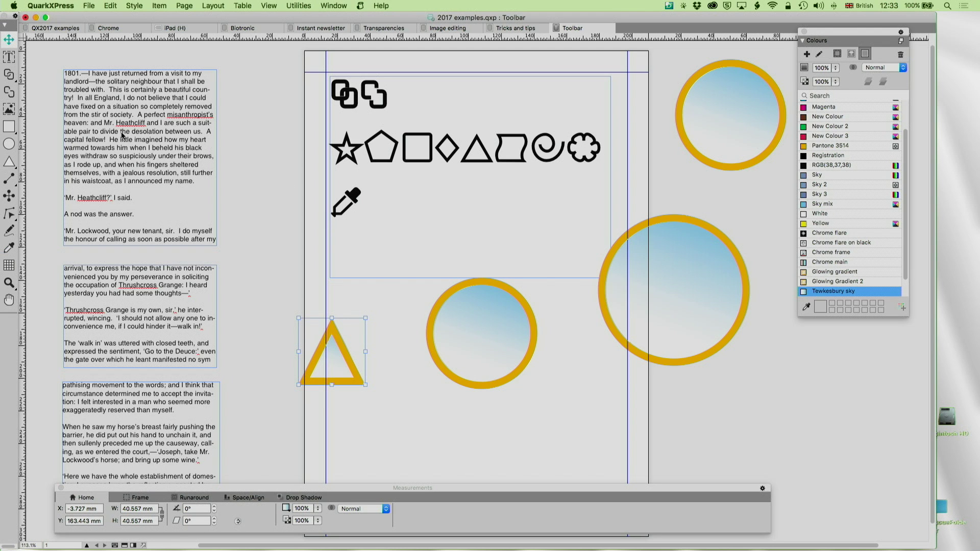
Strip the frame and fill from the triangle and both new circles by painting the unformatted text box's format onto them.
left_click(8, 248)
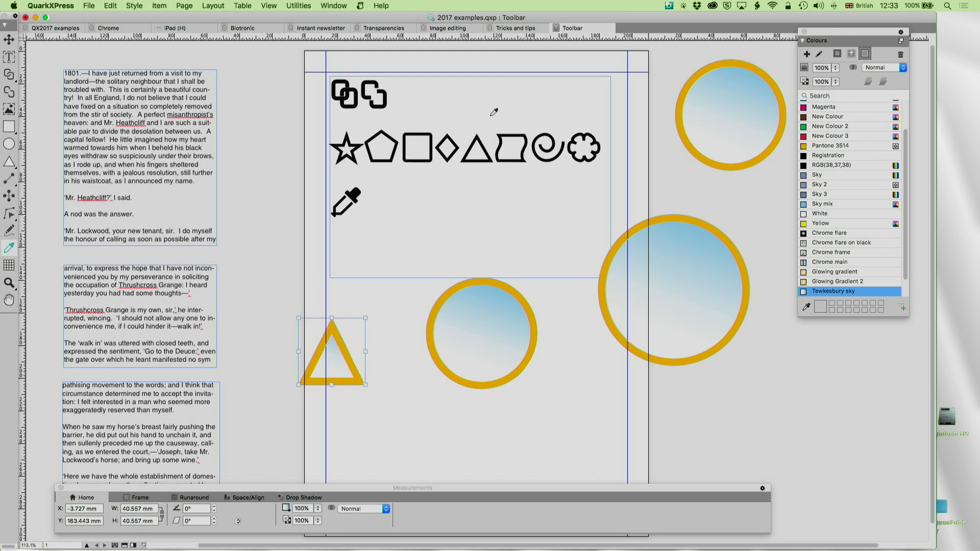
left_click(511, 102)
left_click(441, 354)
left_click(699, 268)
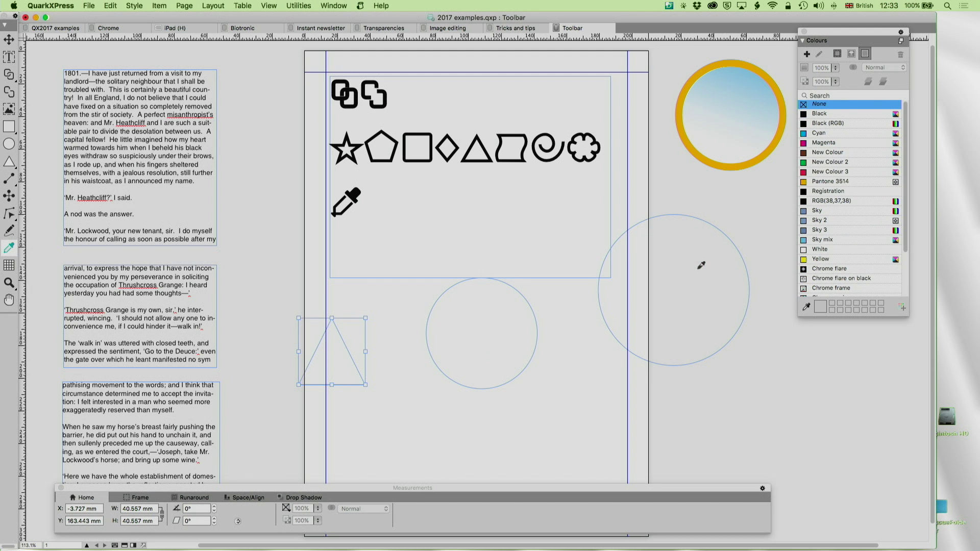
left_click(9, 39)
left_click(251, 277)
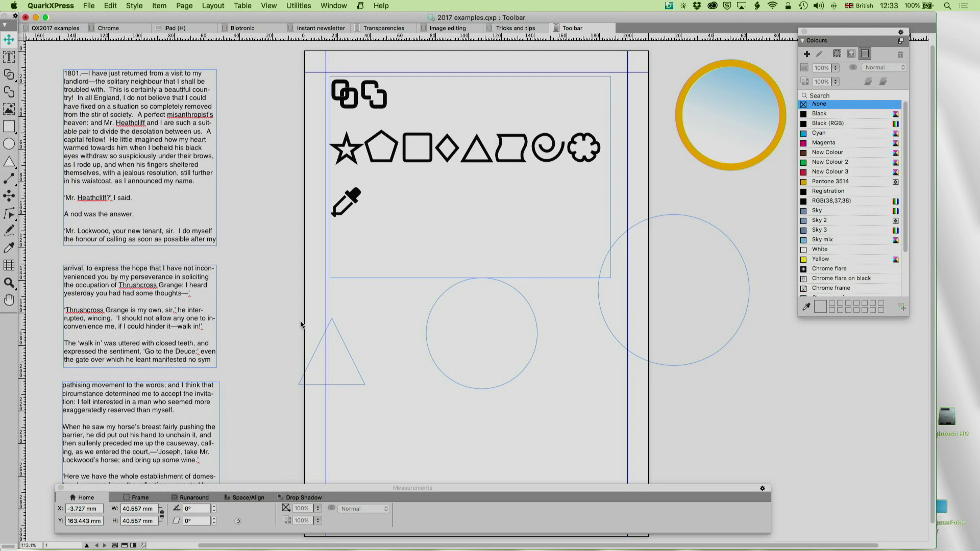
With nothing selected, paint the yellow-framed circle's format onto the large circle, the middle circle and the triangle.
left_click(8, 248)
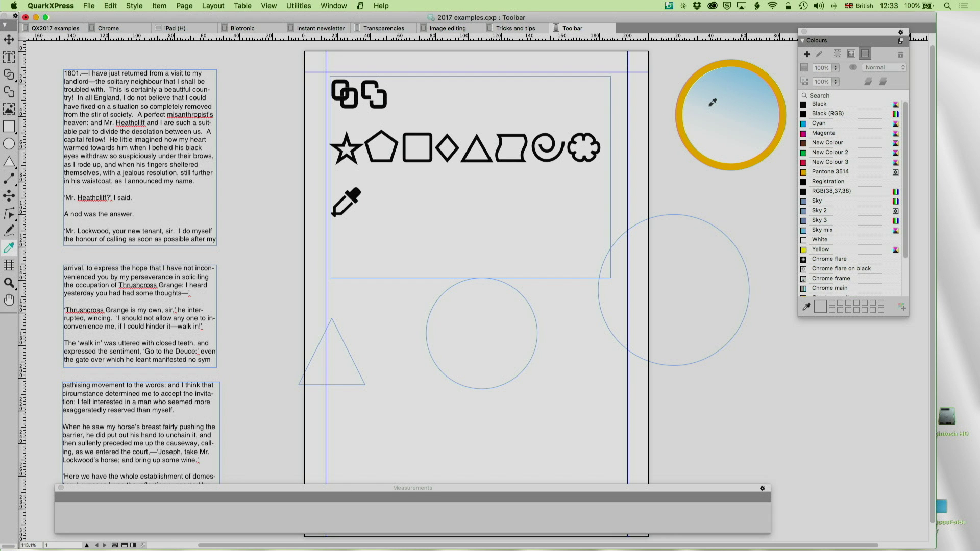
left_click(688, 238)
left_click(516, 310)
left_click(353, 362)
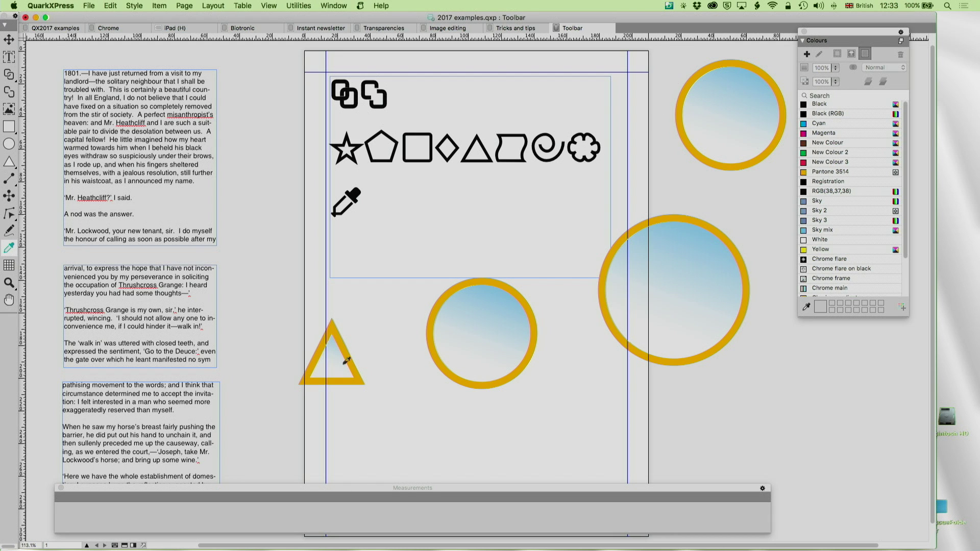
left_click(9, 40)
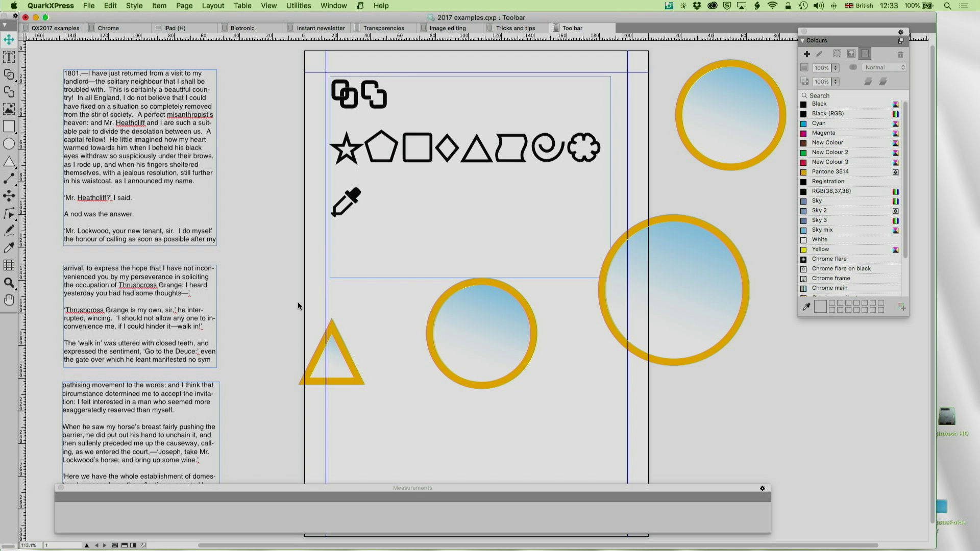
Select the large circle and apply the text box's unformatted style to it with the Item Format Painter.
left_click(626, 299)
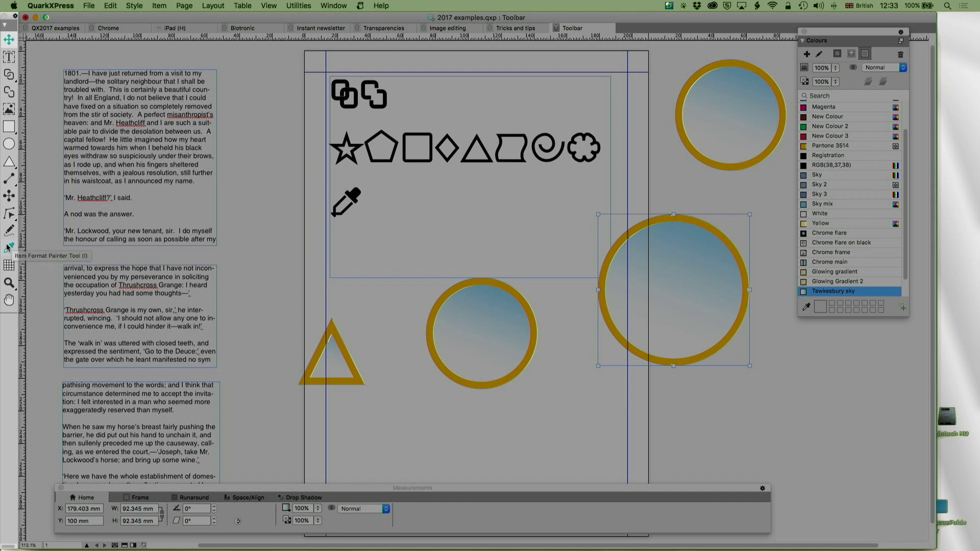
left_click(9, 248)
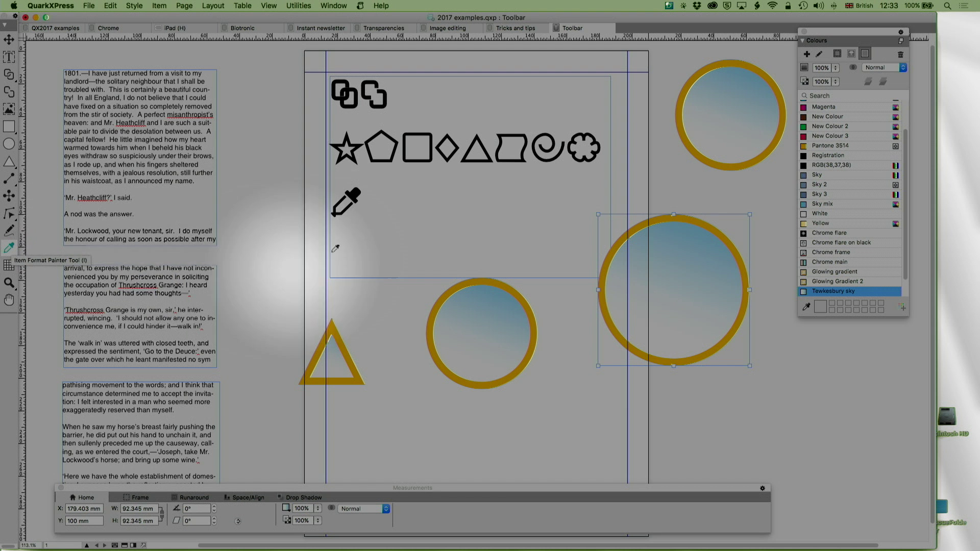
left_click(444, 172)
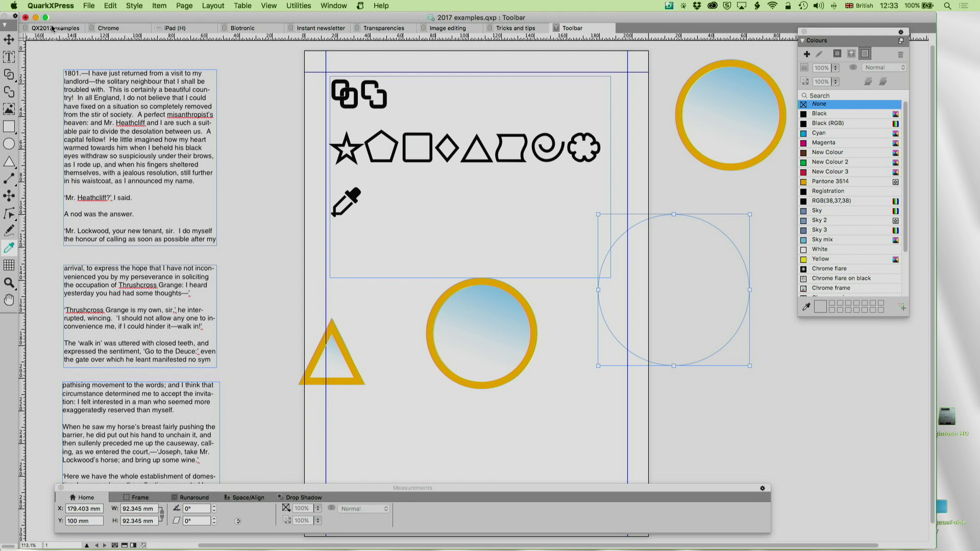
left_click(9, 39)
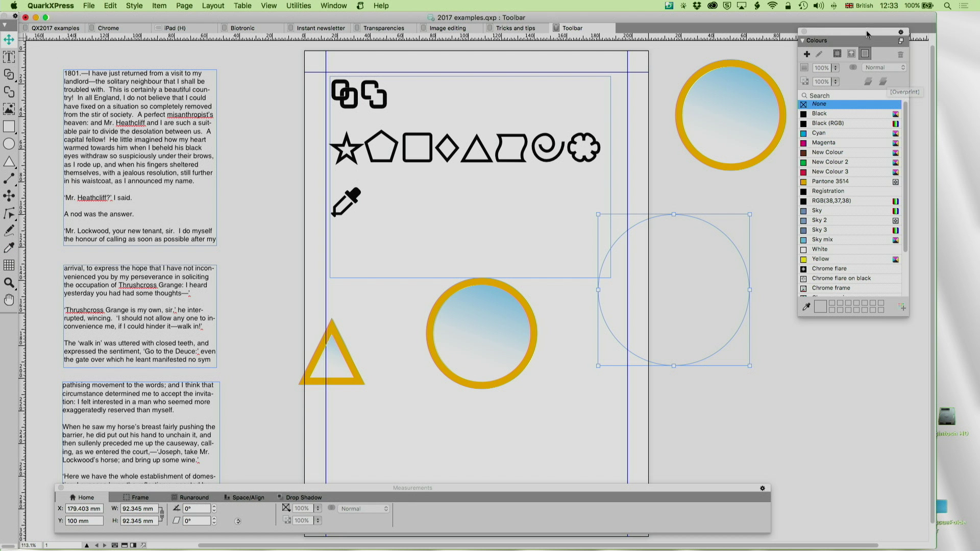